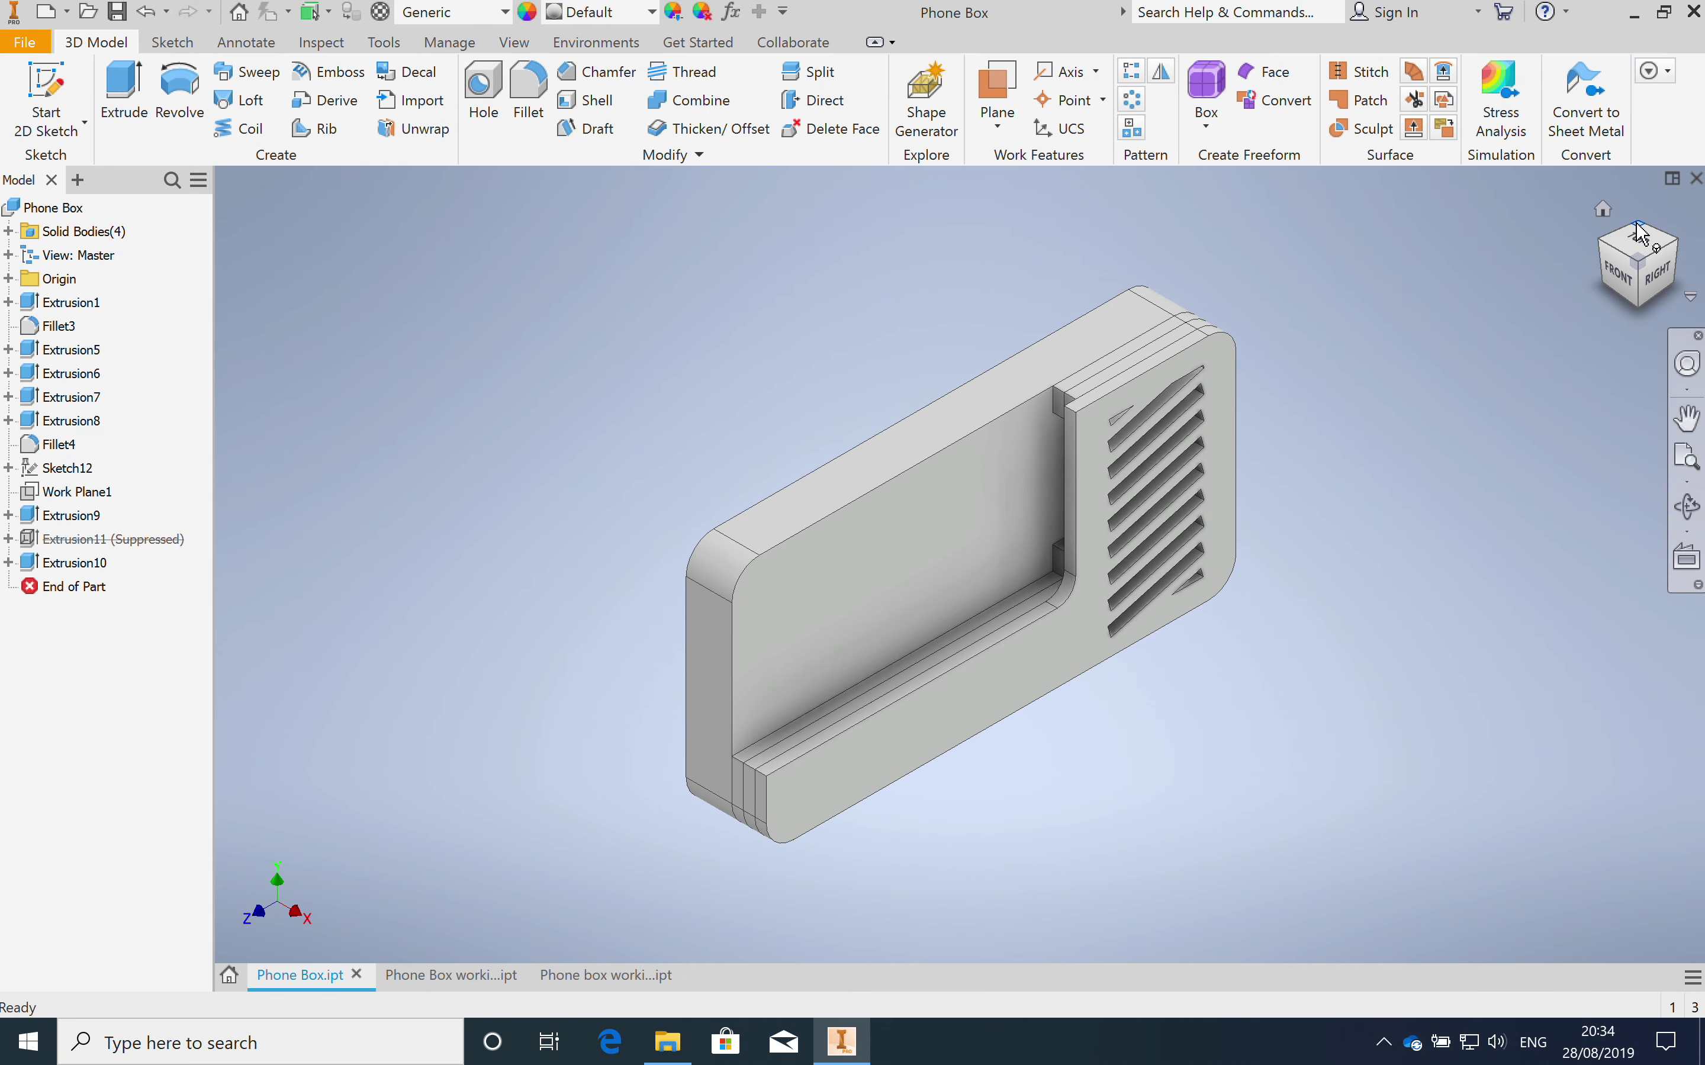
Step: Inspect the back of the Phone Box part, switch to Phone box working part 2 and show its back
{"action": "left_click", "coordinate": [1637, 225]}
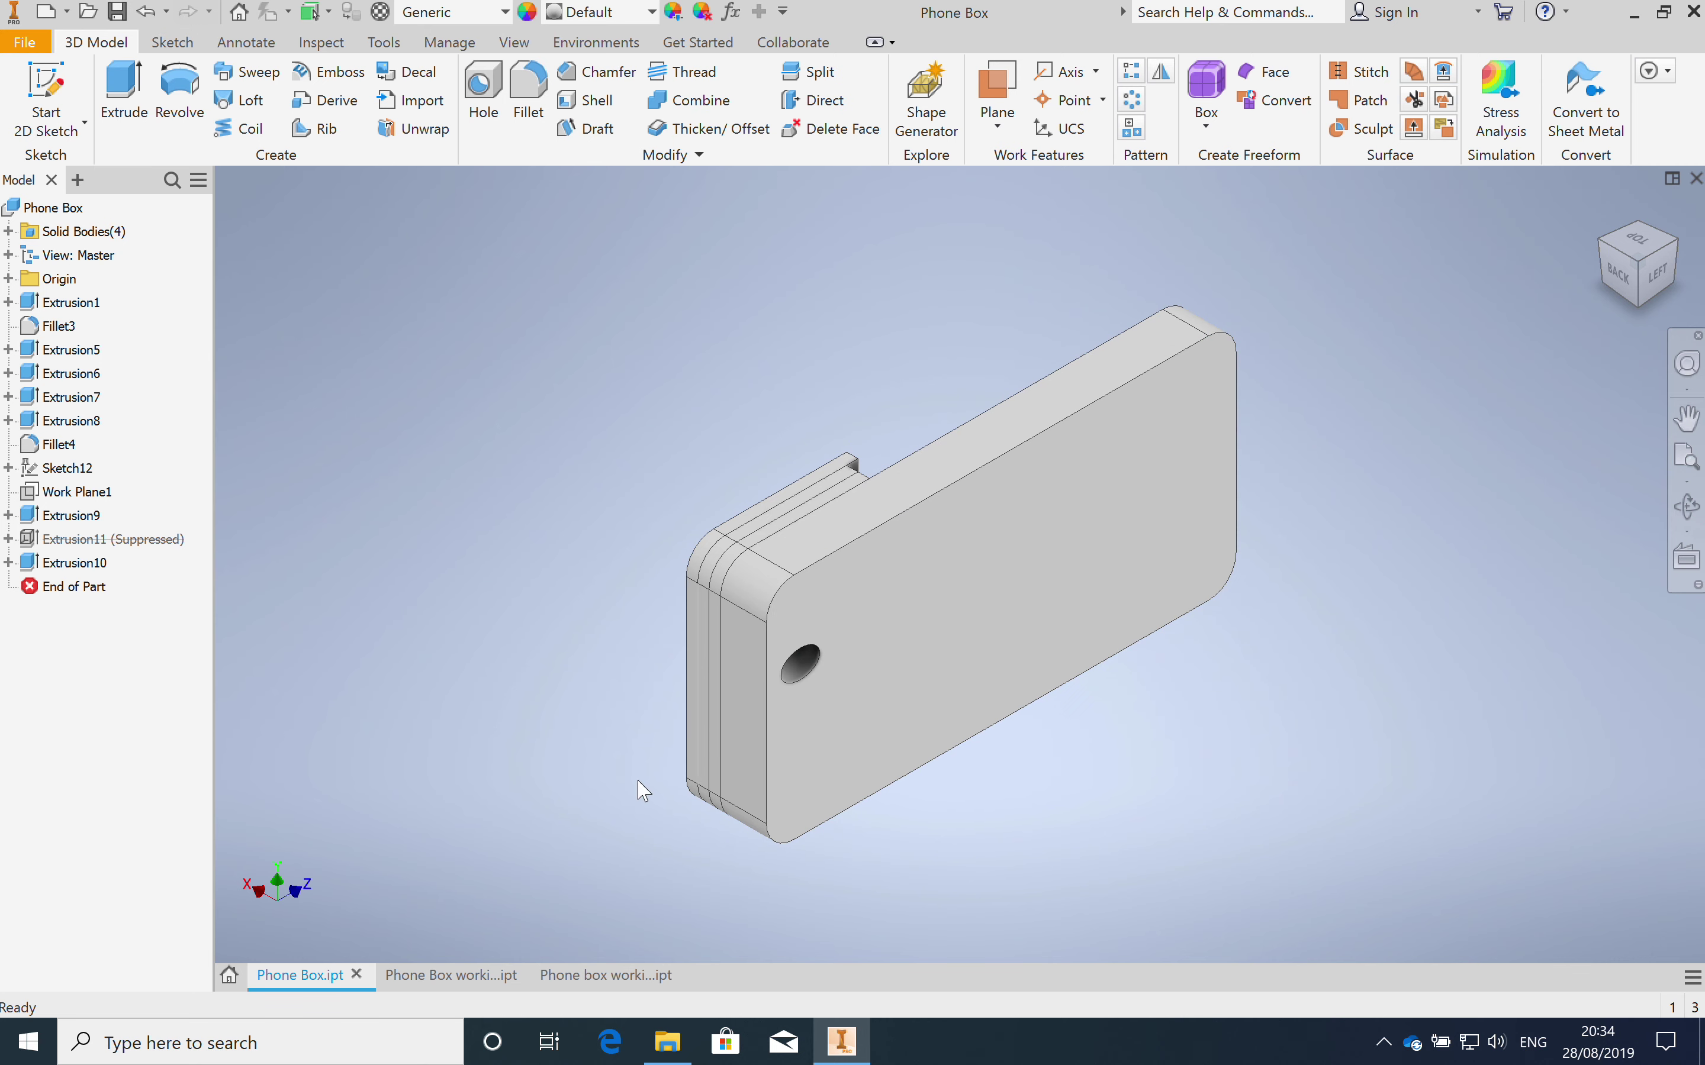
{"action": "left_click", "coordinate": [620, 979]}
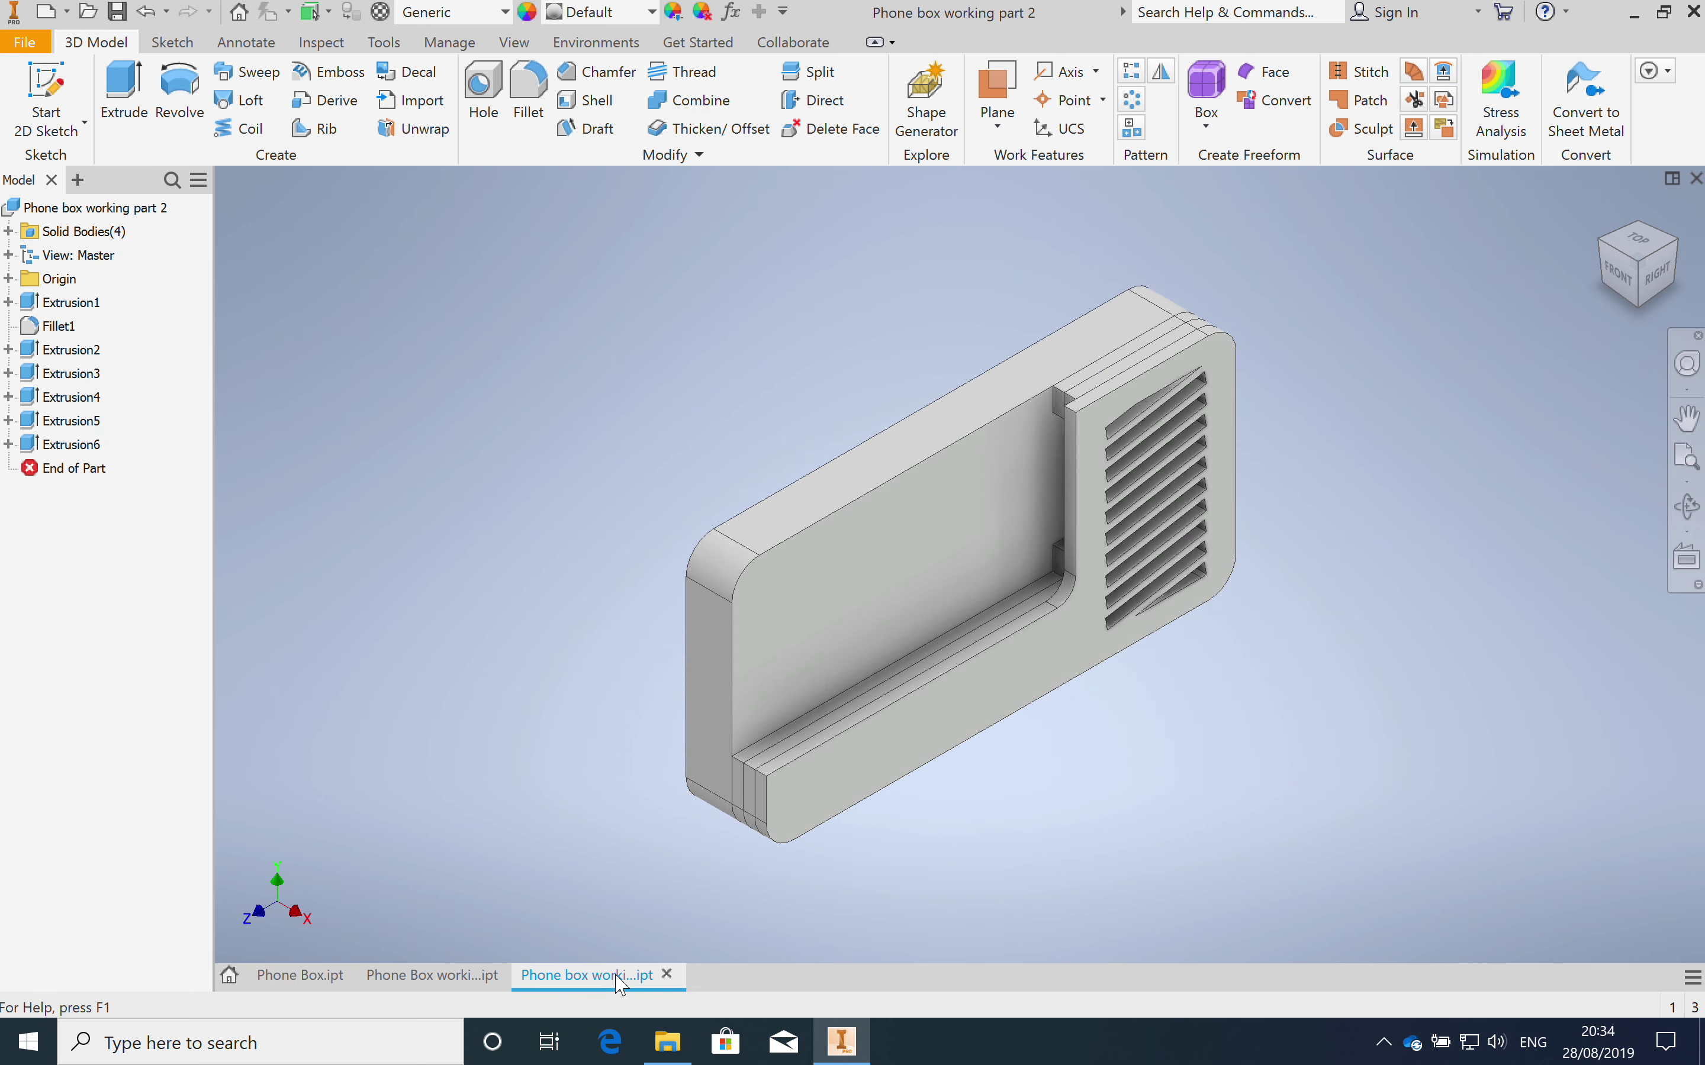
{"action": "left_click", "coordinate": [1641, 236]}
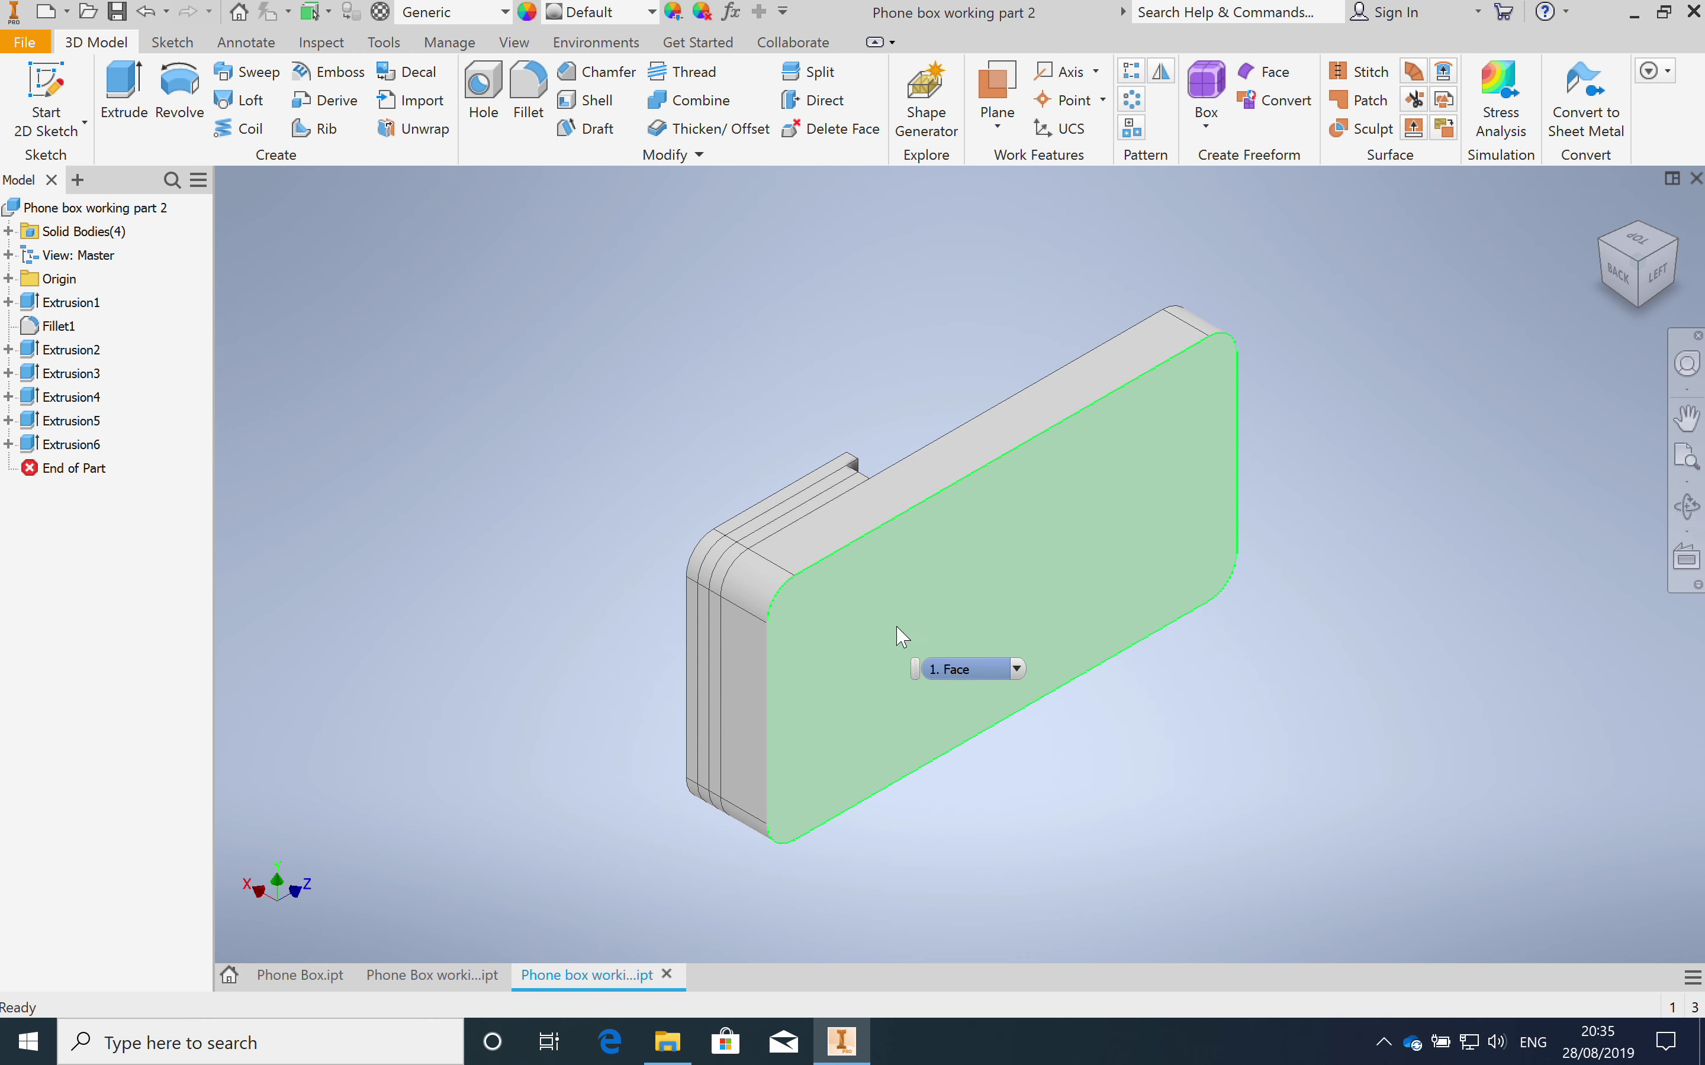
Step: Create a 2D sketch on the large flat back face of the phone box
{"action": "left_click", "coordinate": [78, 129]}
{"action": "left_click", "coordinate": [78, 166]}
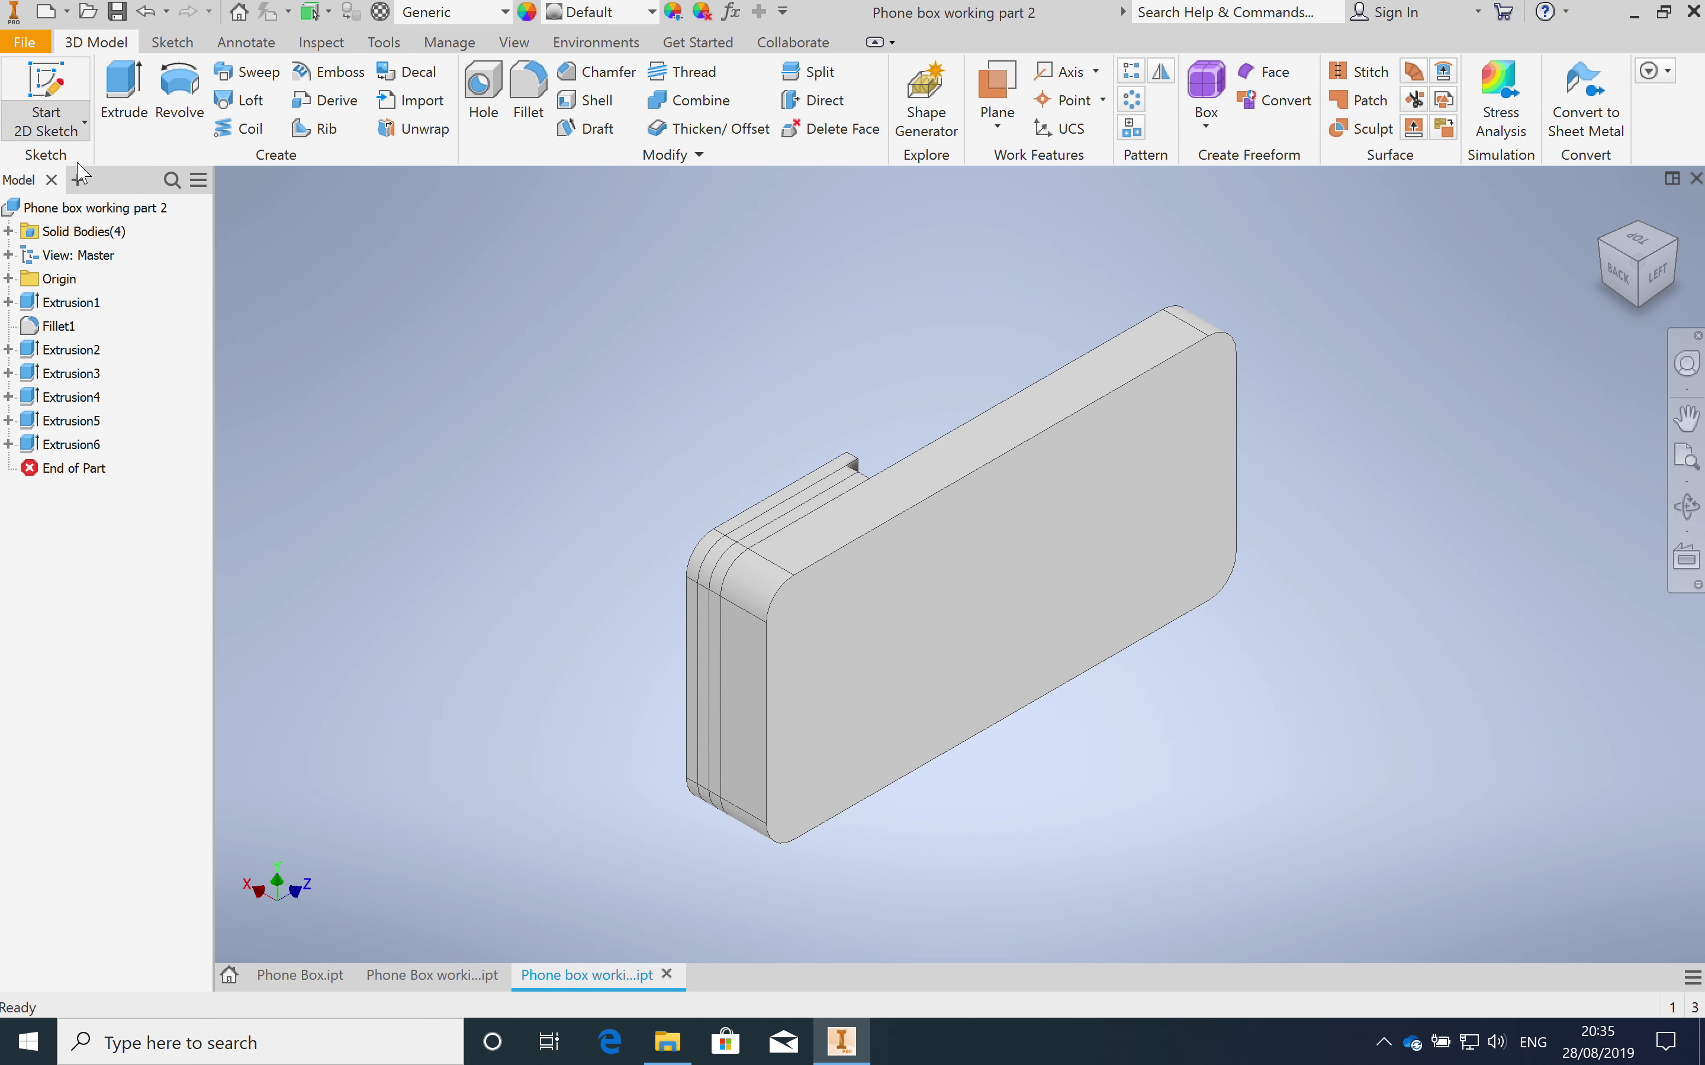
{"action": "left_click", "coordinate": [989, 610]}
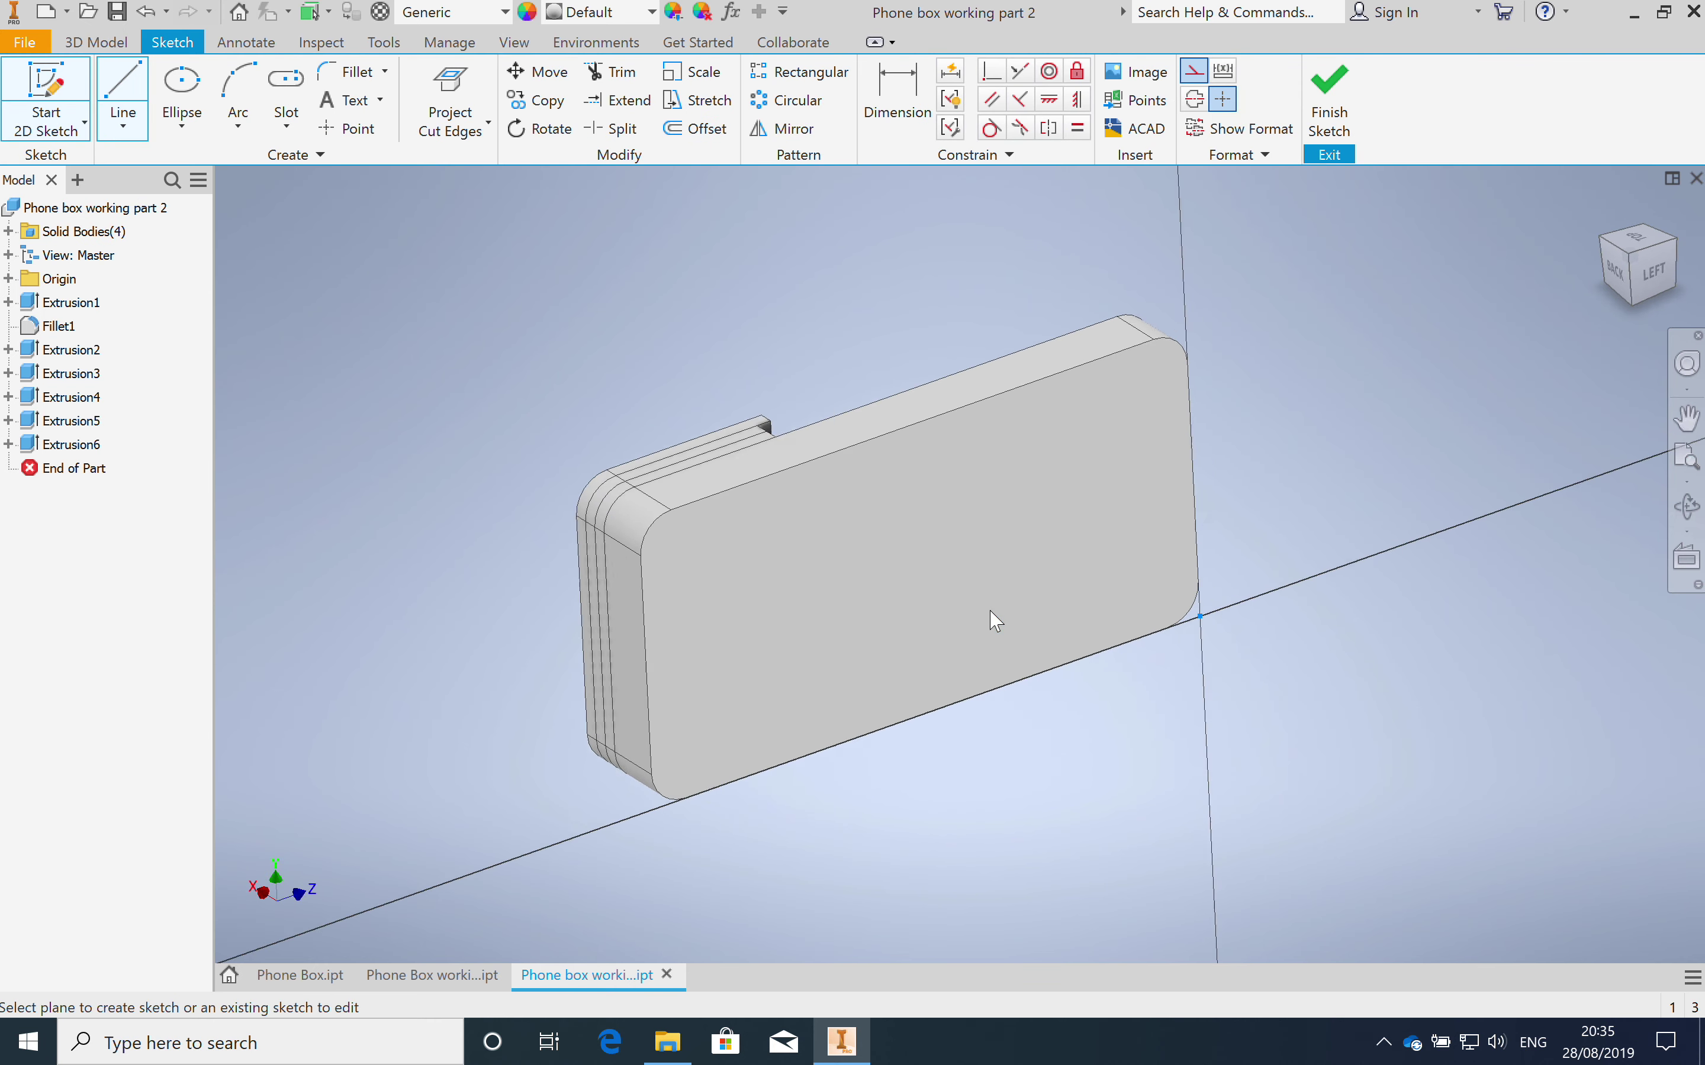
{"action": "left_click", "coordinate": [1688, 461]}
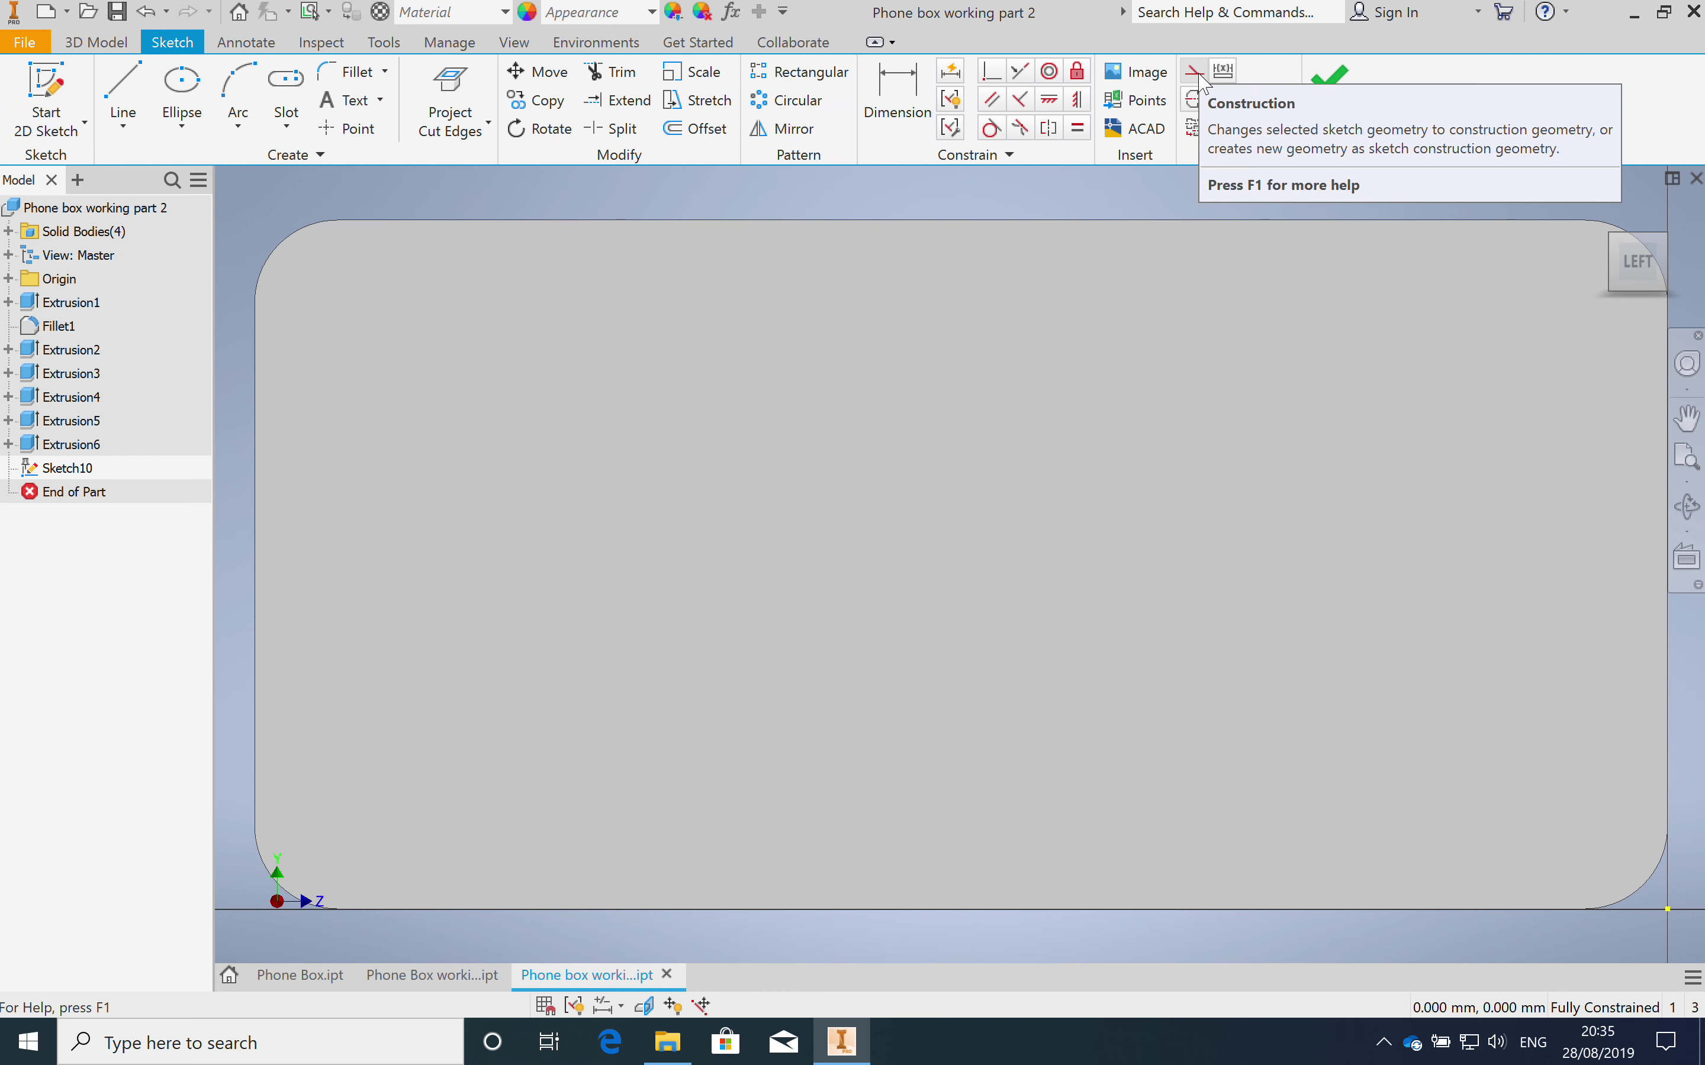
Step: Turn on construction geometry and project the back face's outline into the sketch
{"action": "left_click", "coordinate": [1197, 73]}
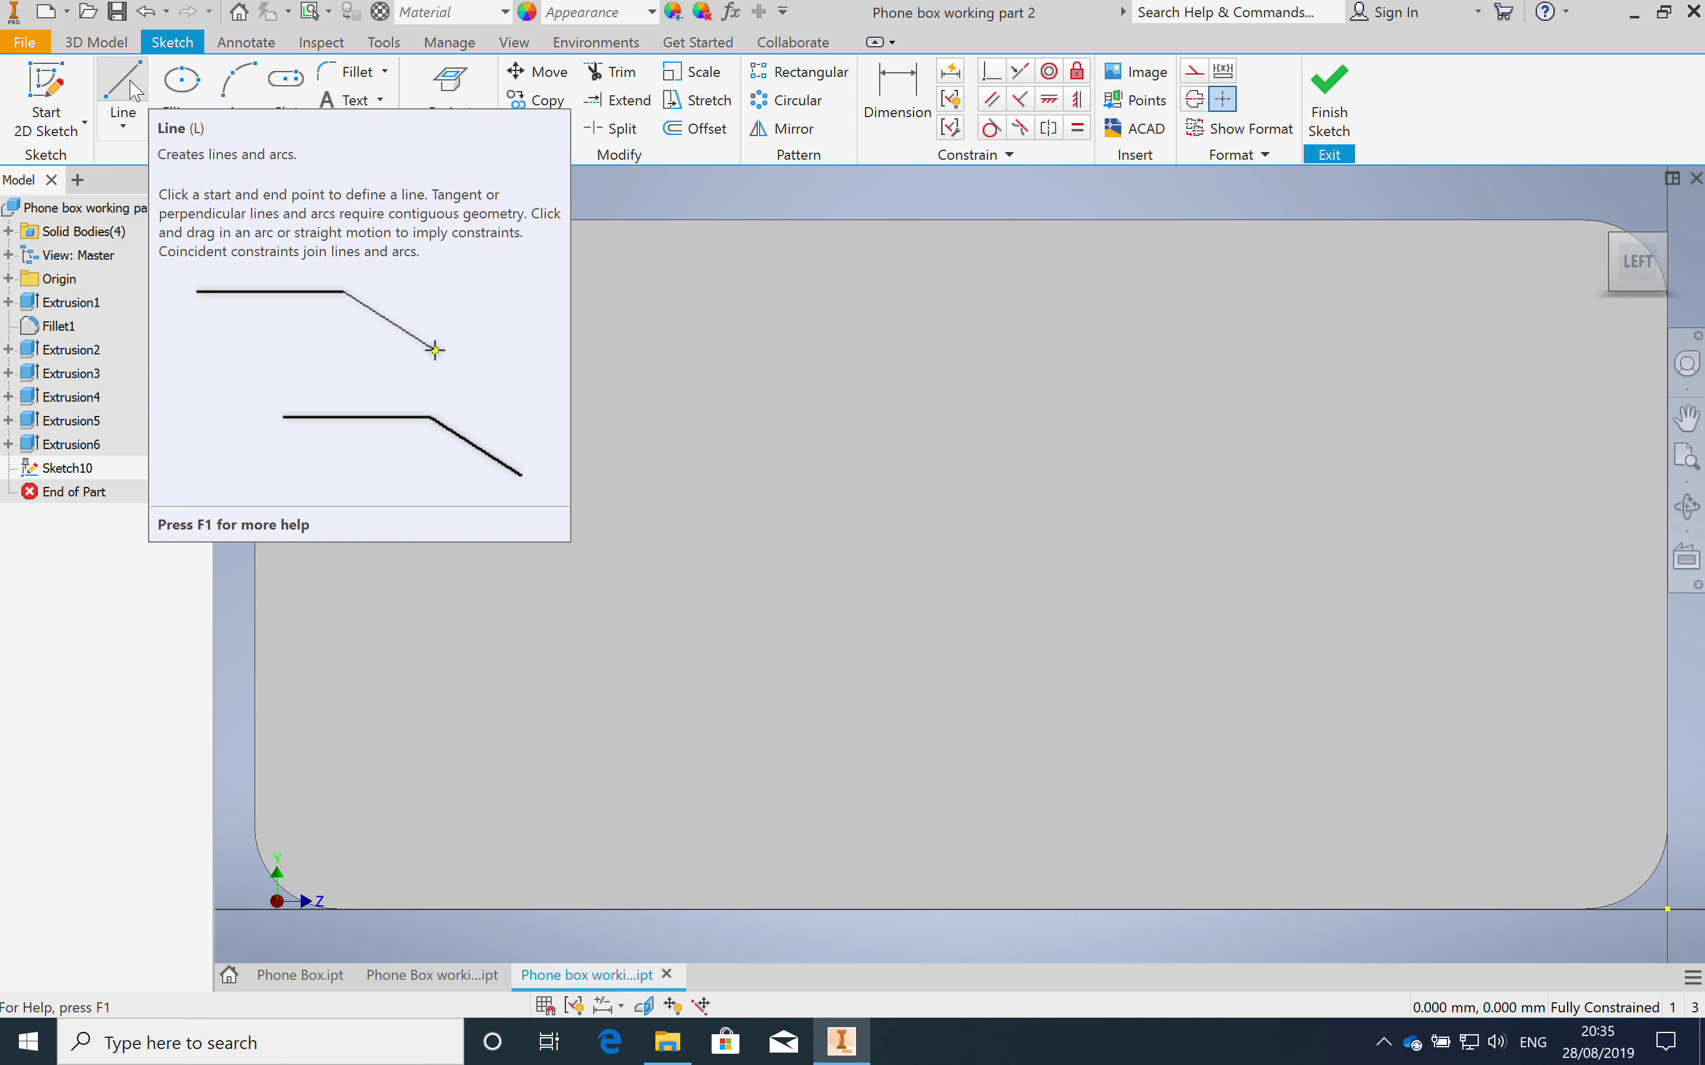
{"action": "left_click", "coordinate": [133, 85]}
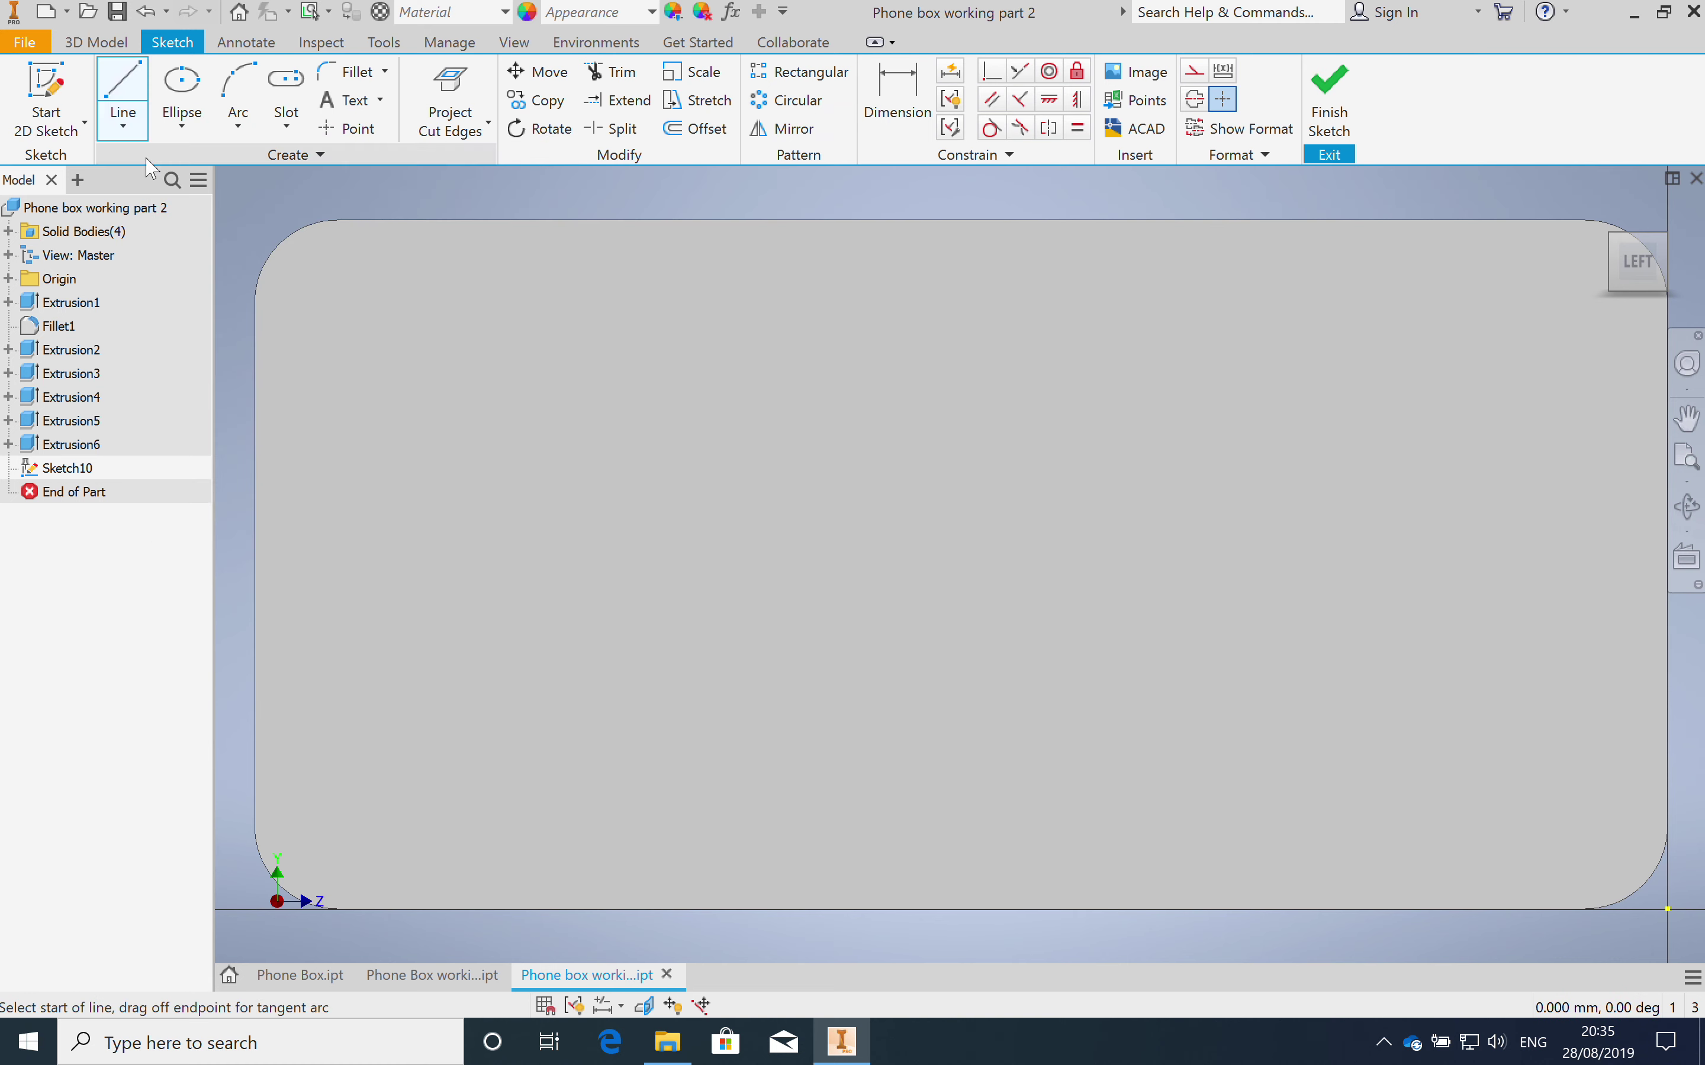
{"action": "left_click", "coordinate": [1194, 76]}
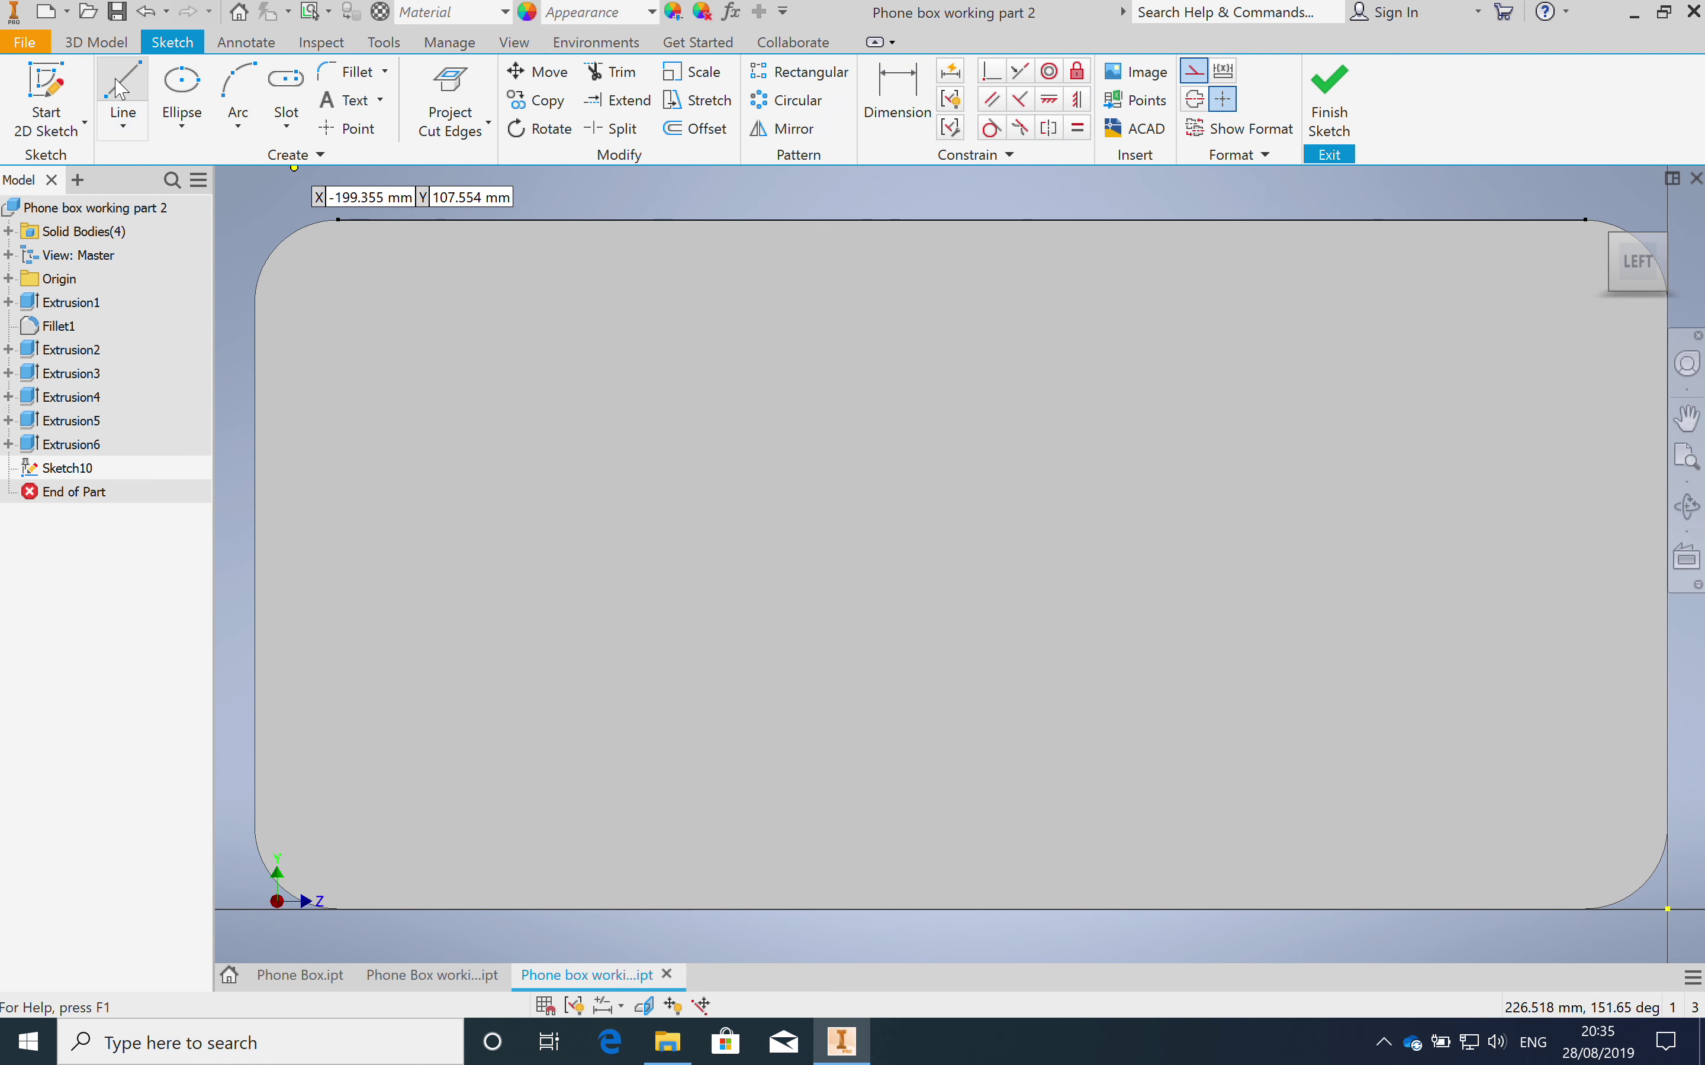
{"action": "left_click", "coordinate": [123, 99]}
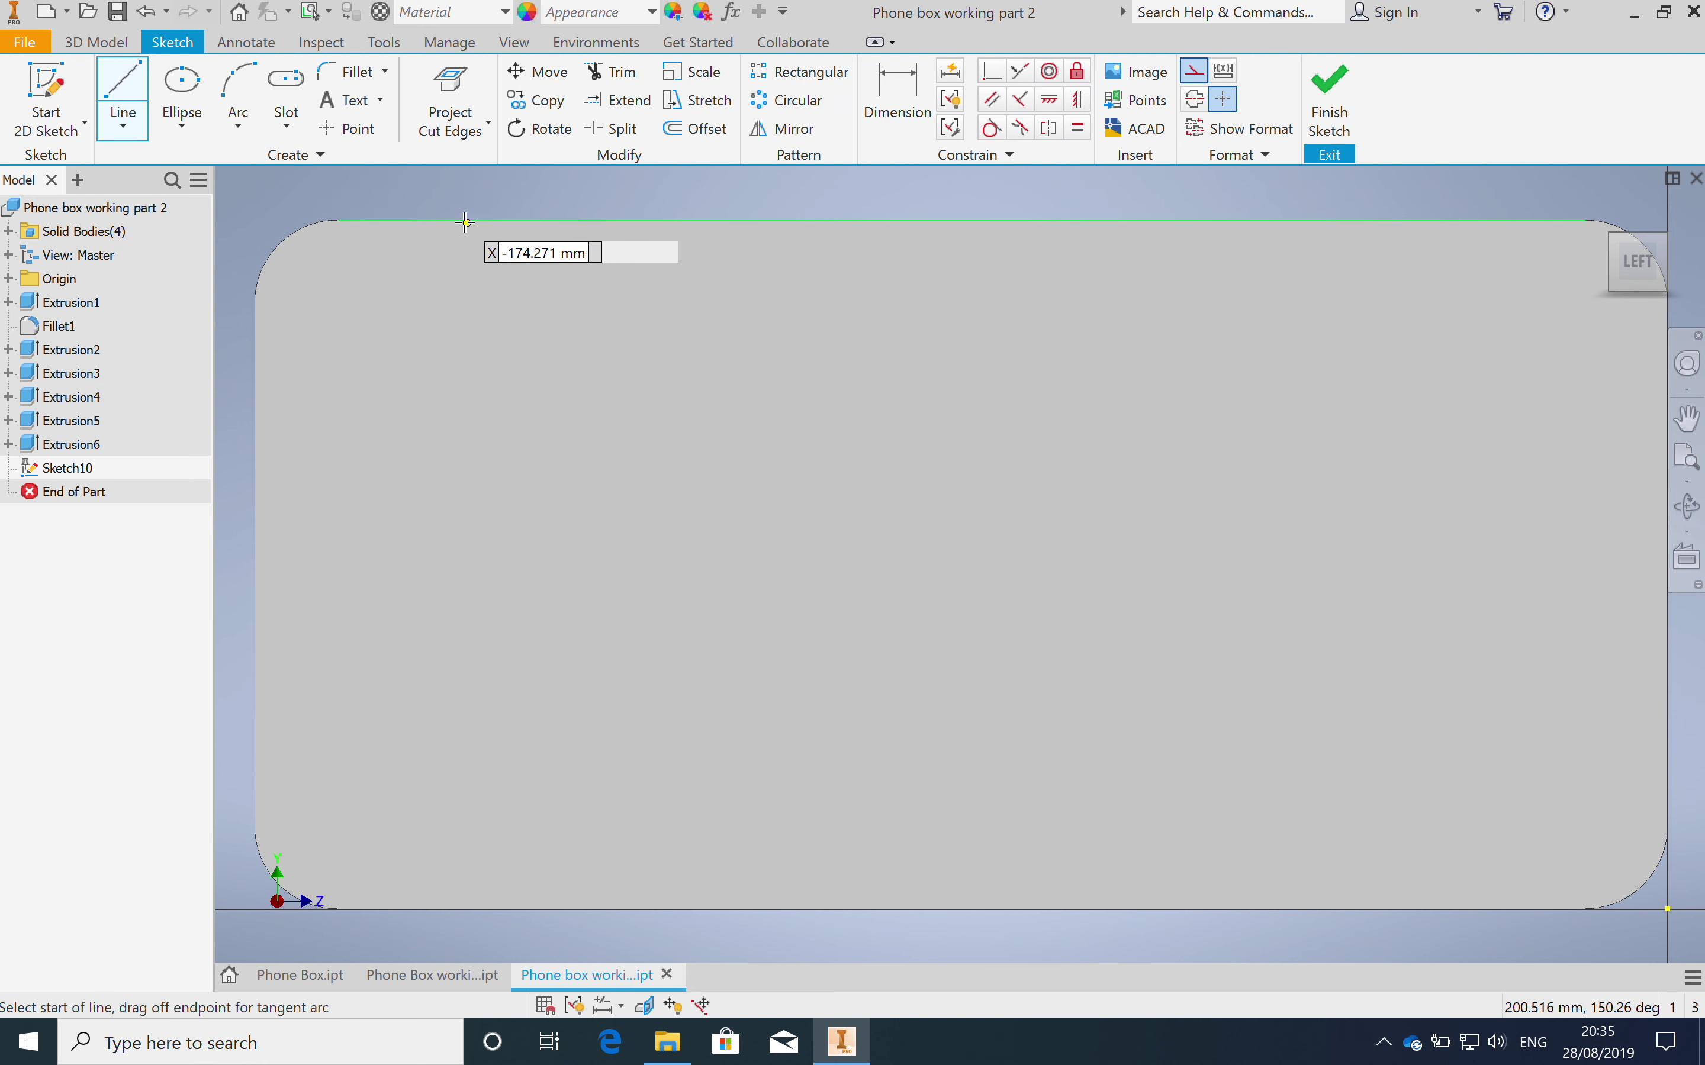
{"action": "left_click", "coordinate": [452, 126]}
{"action": "left_click", "coordinate": [493, 215]}
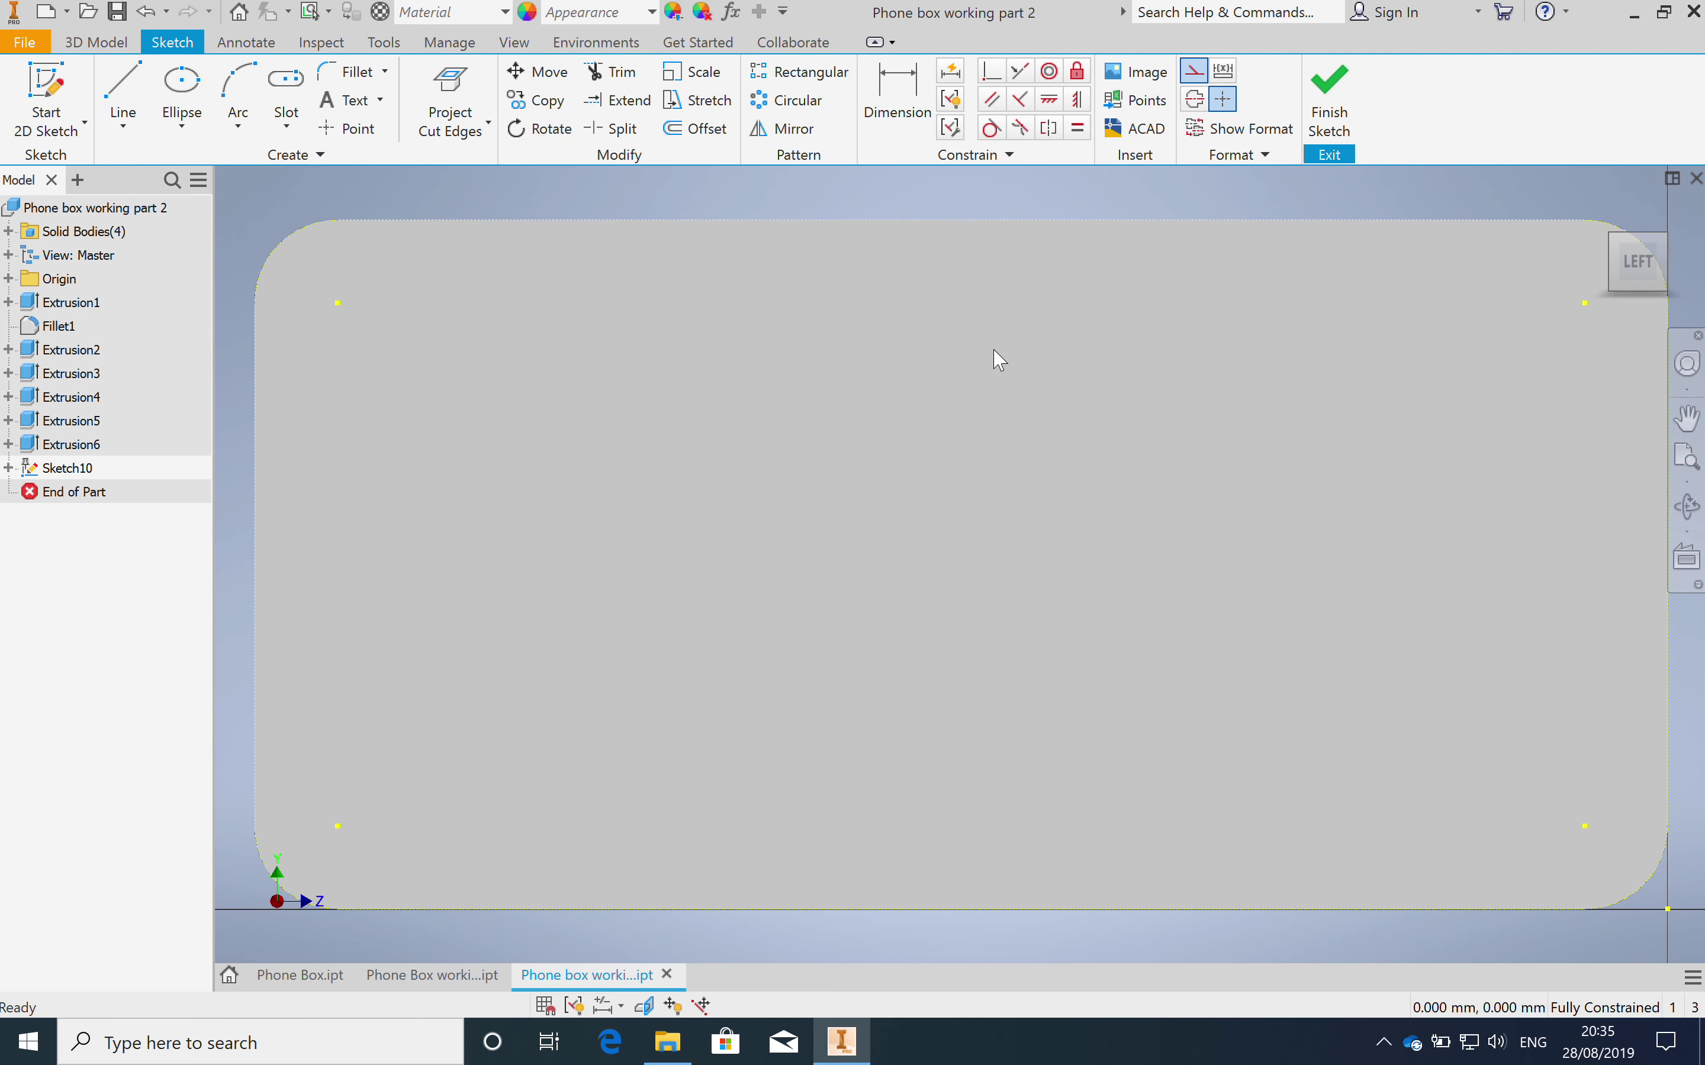
Step: Draw a vertical construction line 100 mm long between the face's two long edges, about 30 mm from its left short edge
{"action": "left_click", "coordinate": [123, 96]}
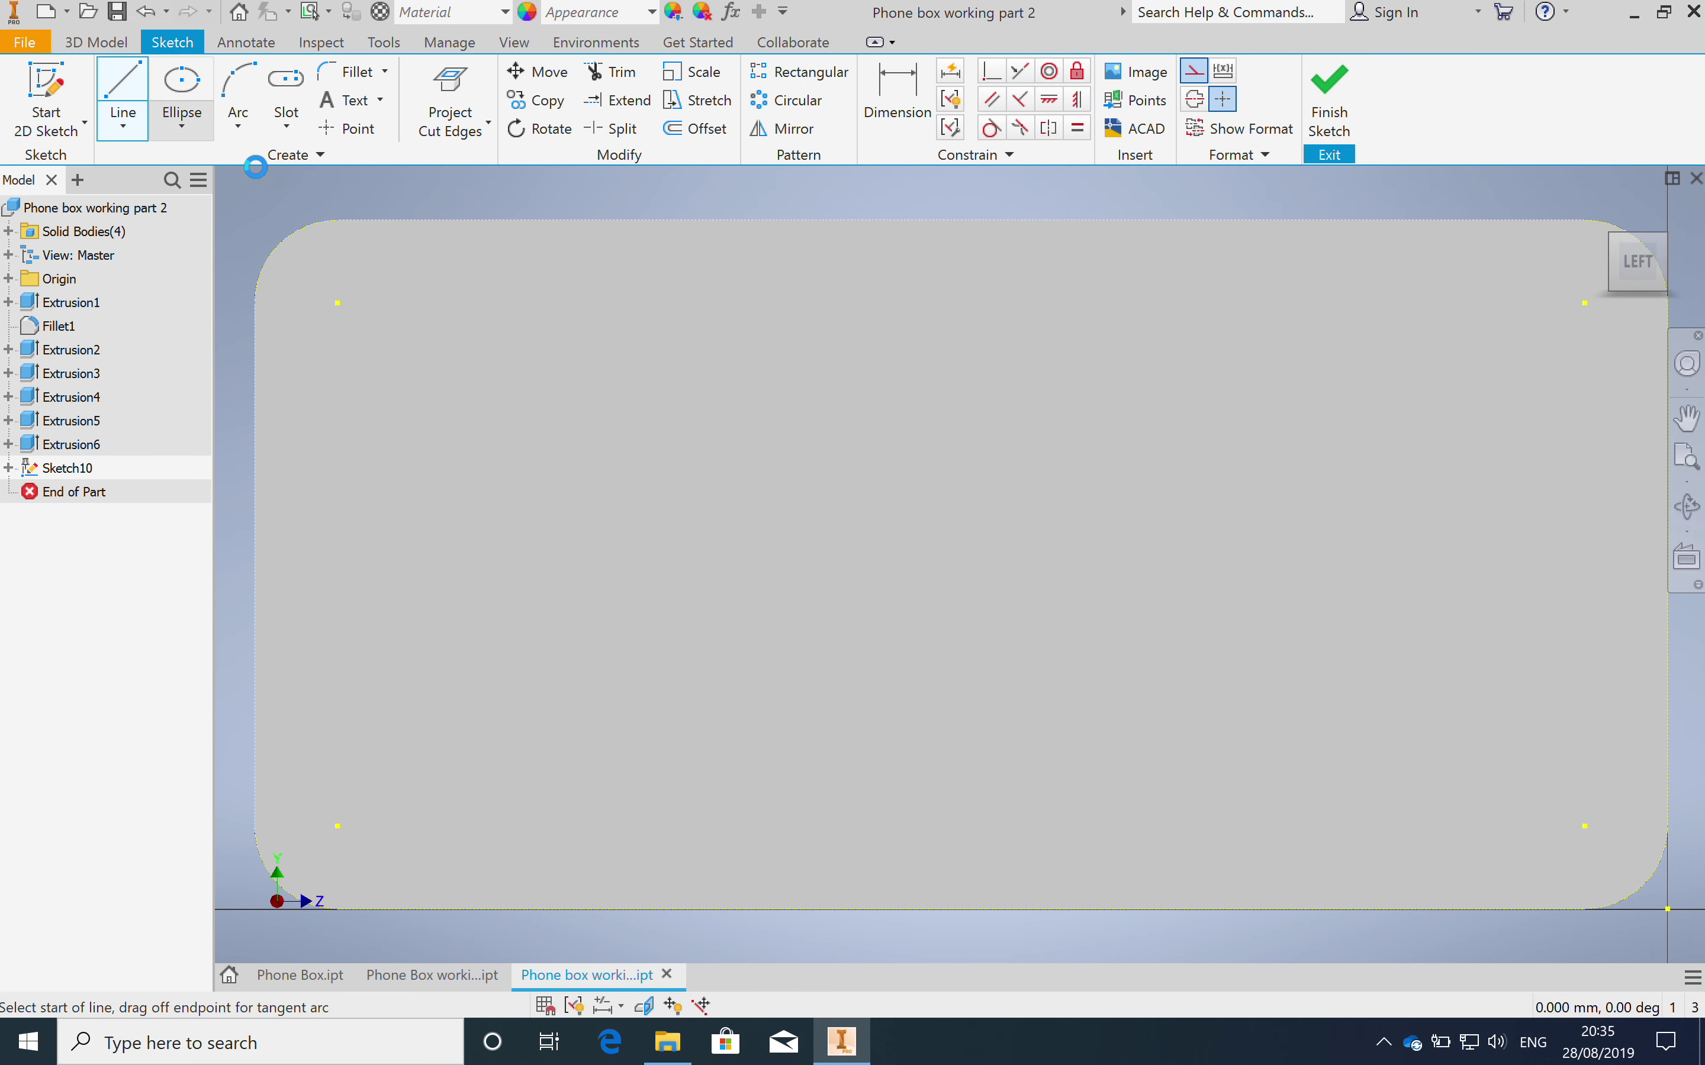
{"action": "left_click", "coordinate": [461, 221]}
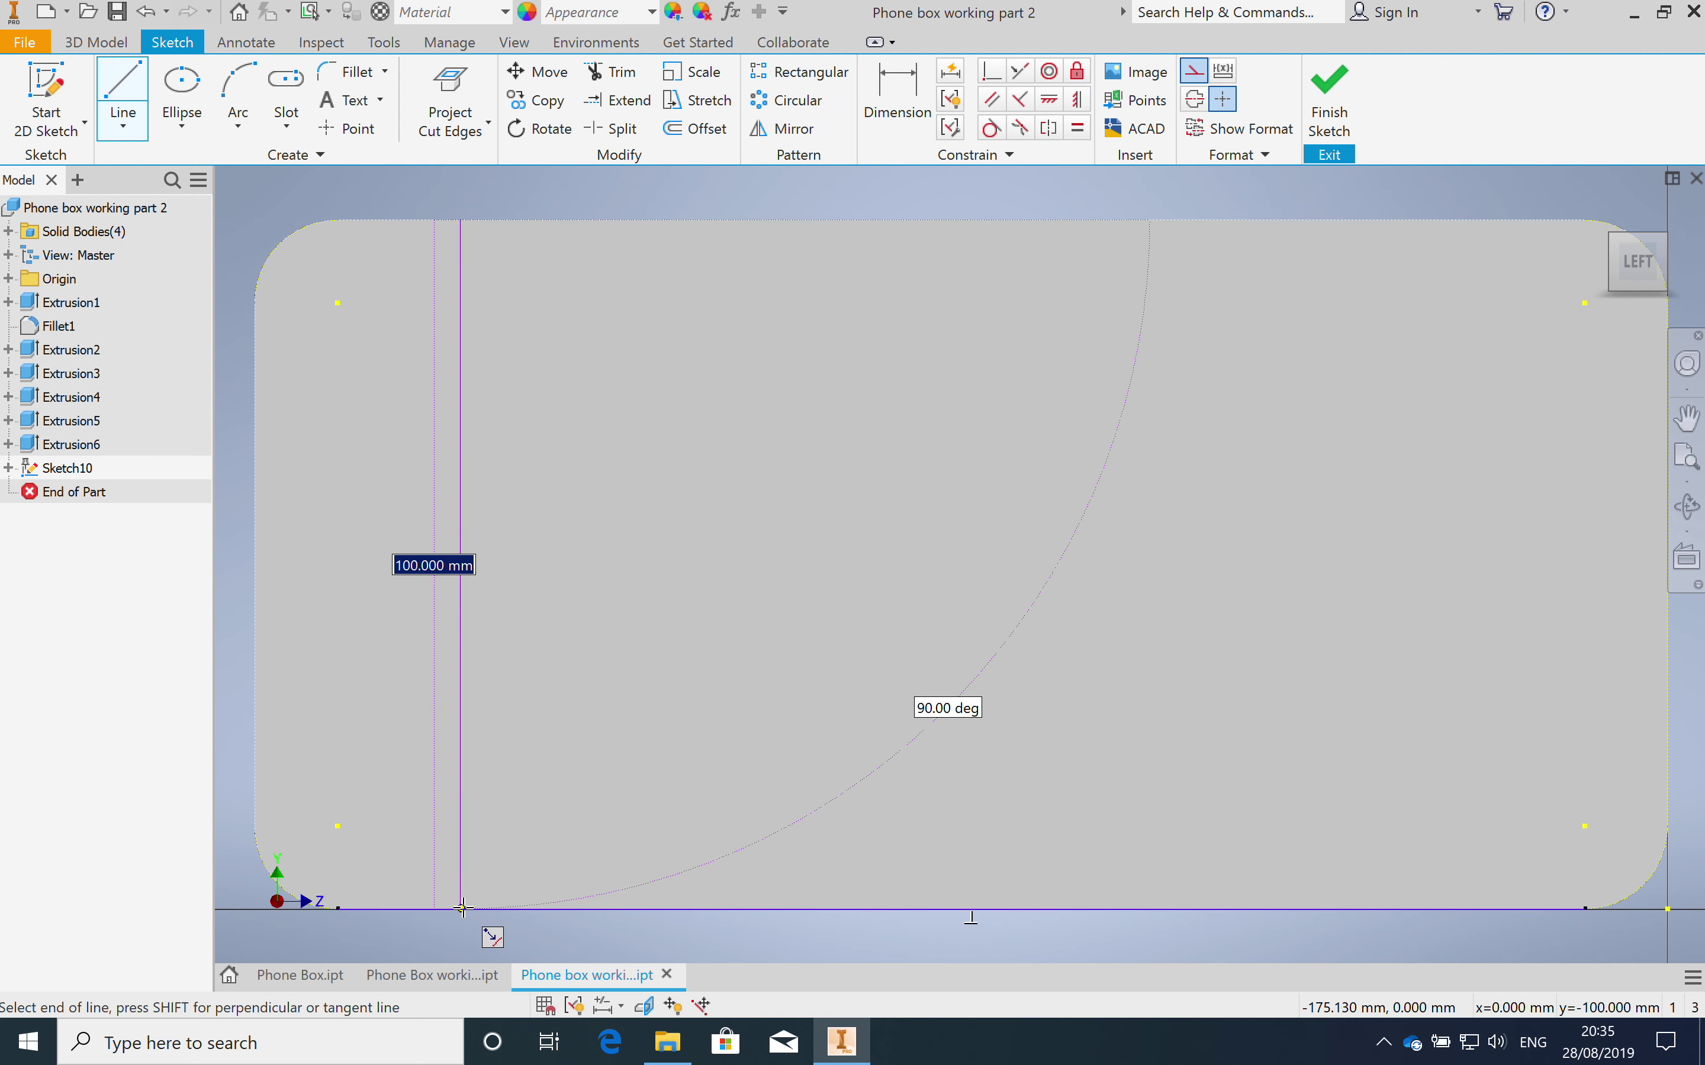
{"action": "key", "text": "Tab"}
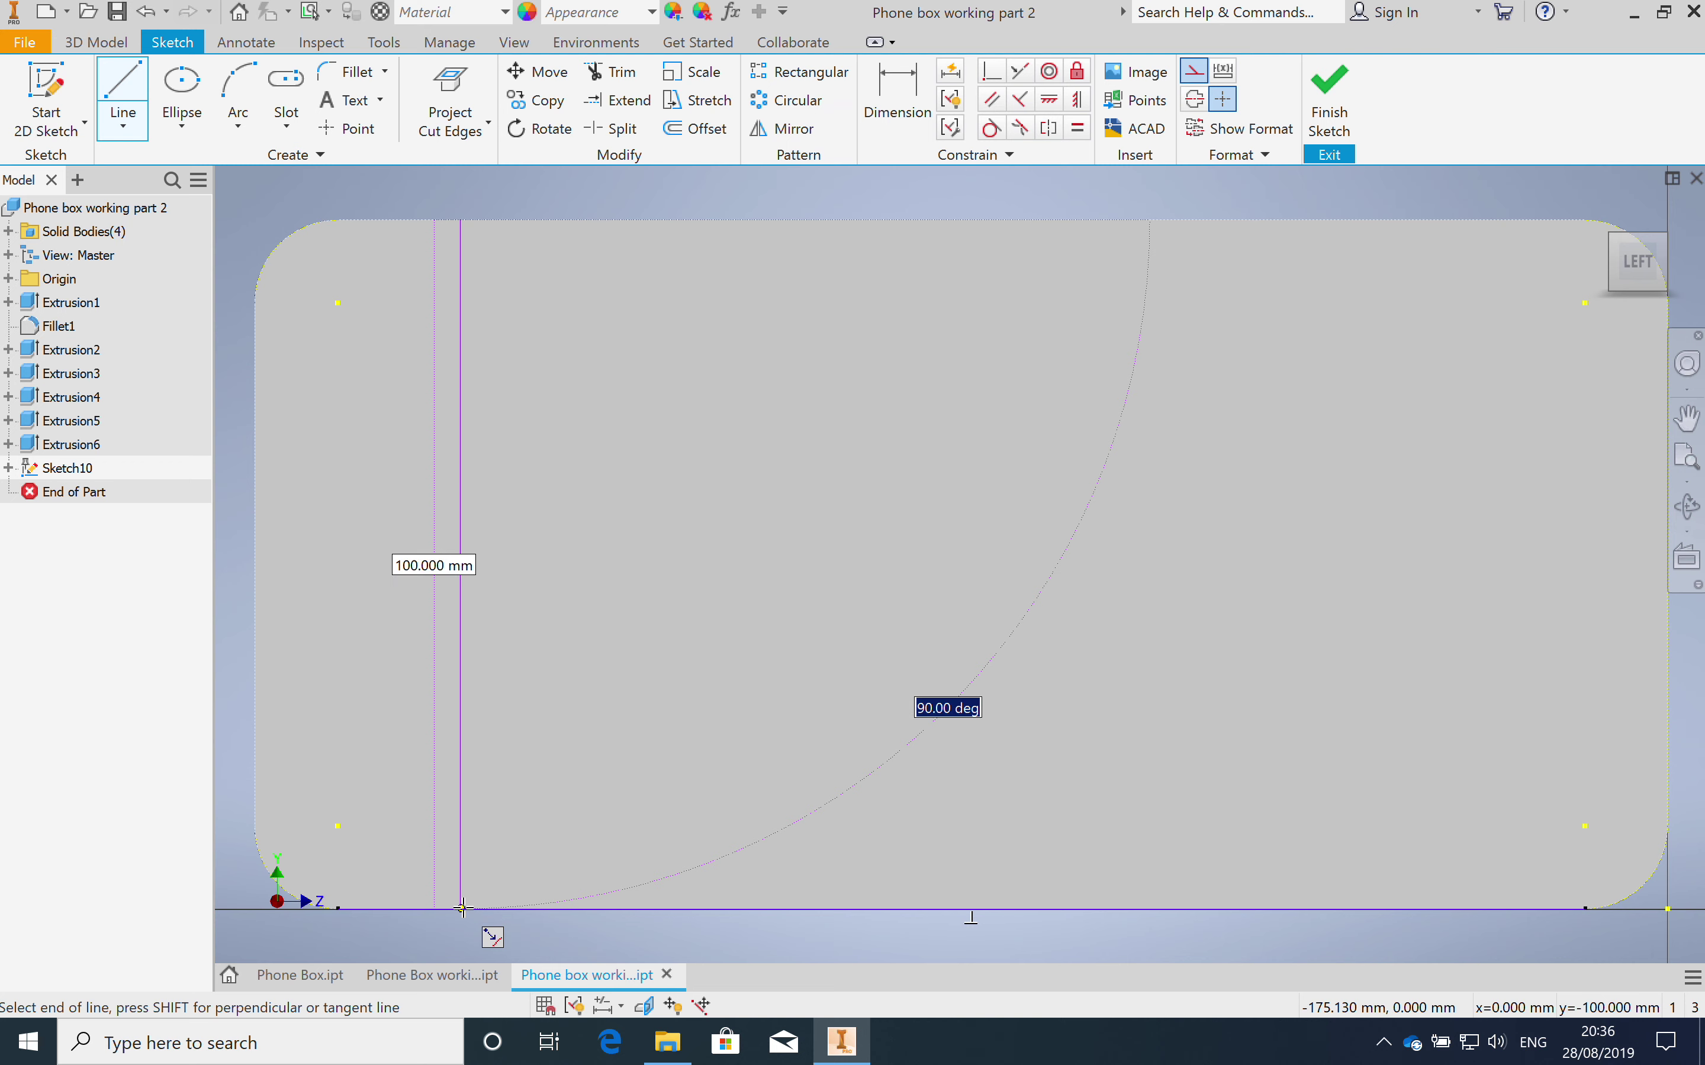
{"action": "key", "text": "Tab"}
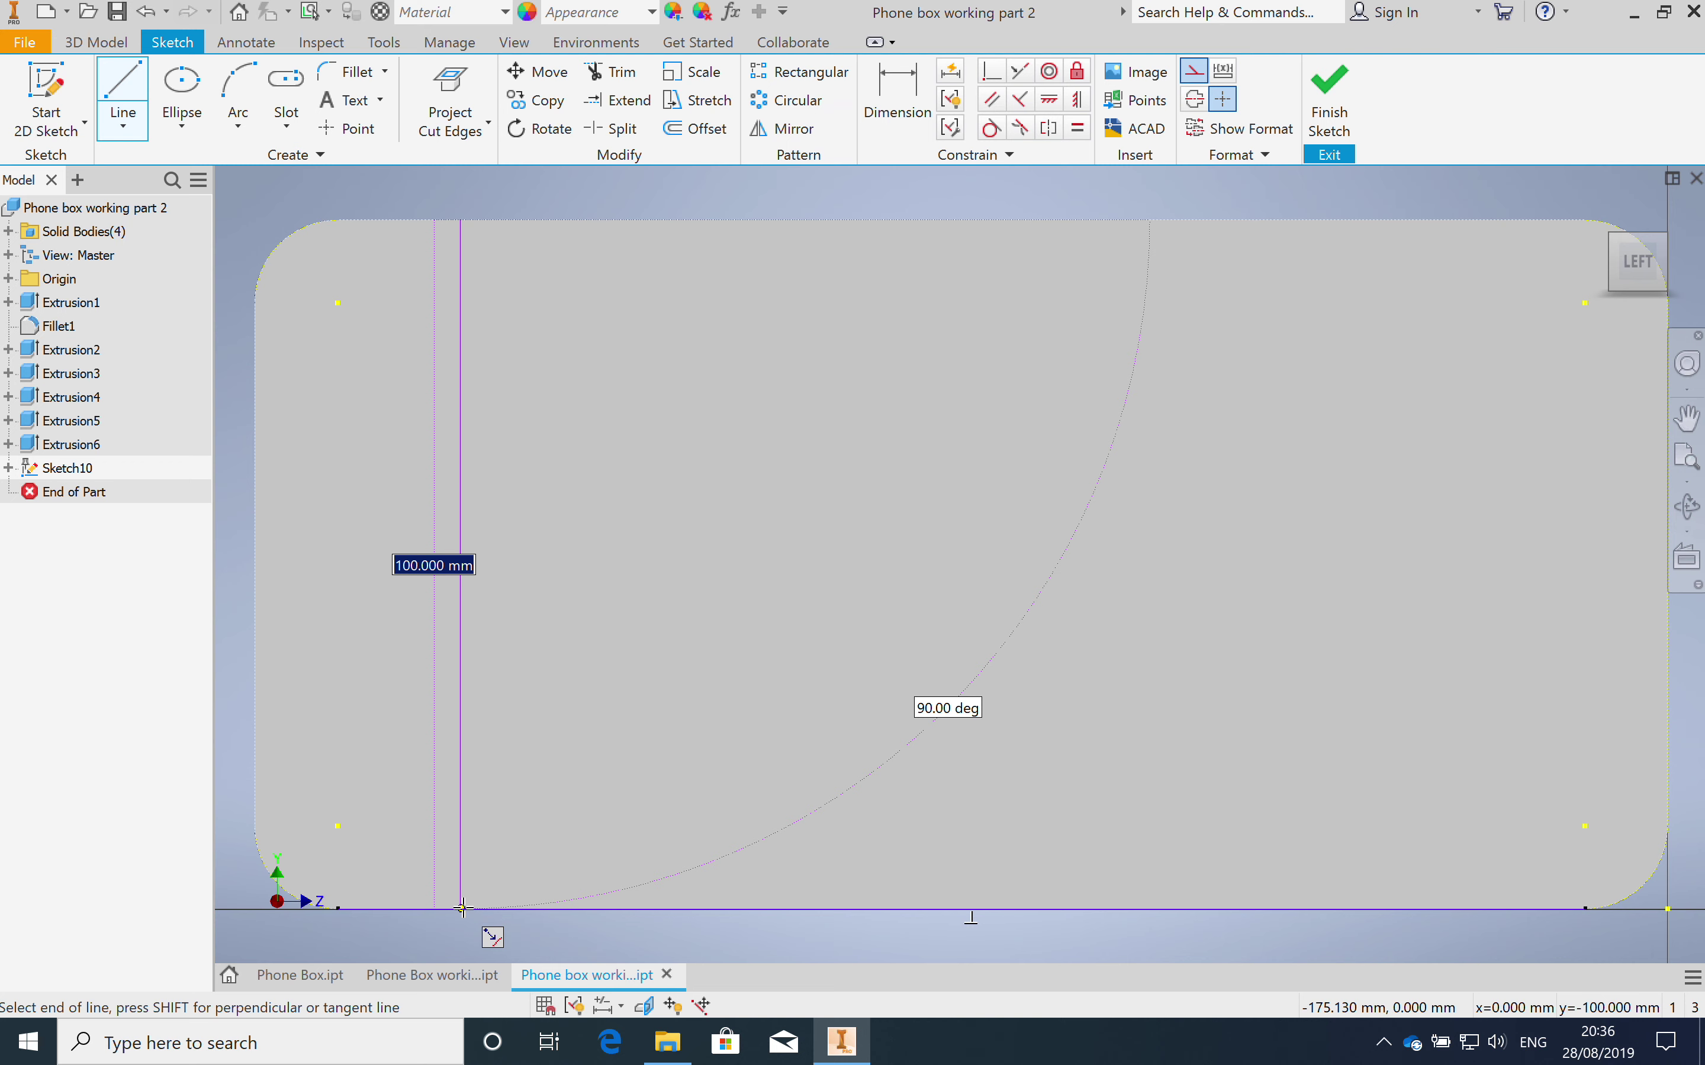
{"action": "key", "text": "Return"}
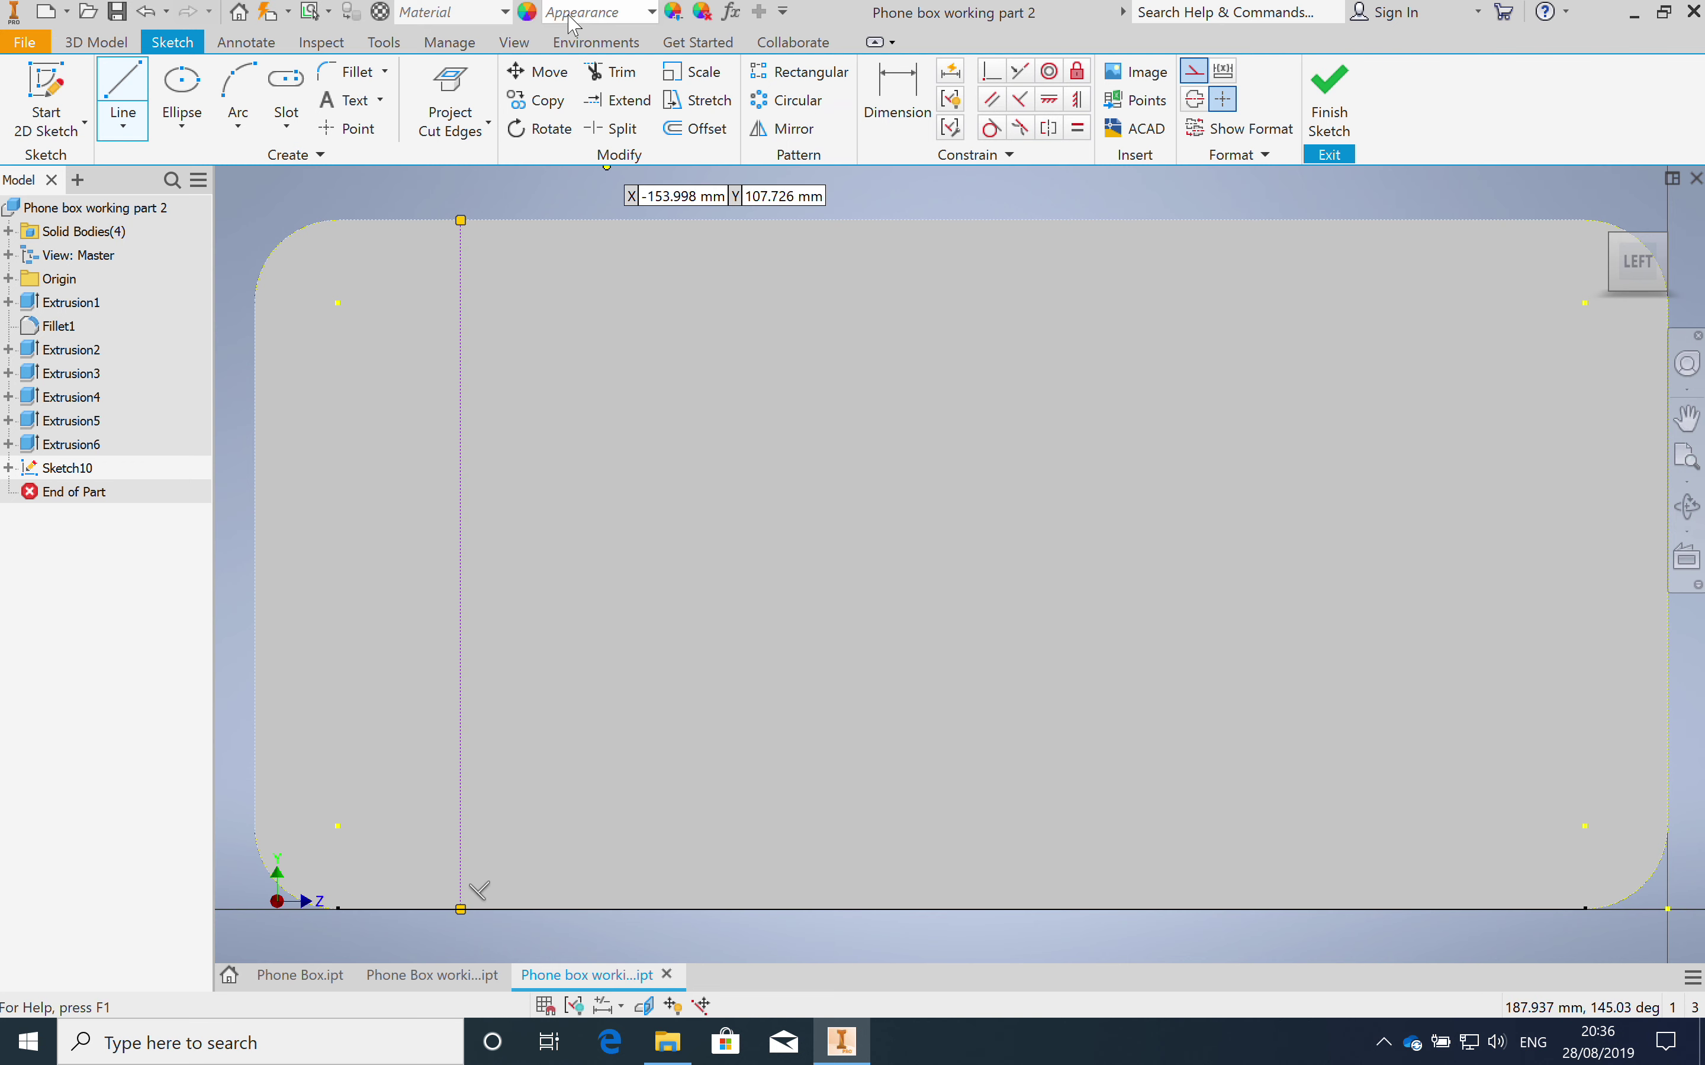
Step: Dimension the construction line 15 mm from the back face's left short edge and finish the sketch
{"action": "left_click", "coordinate": [893, 110]}
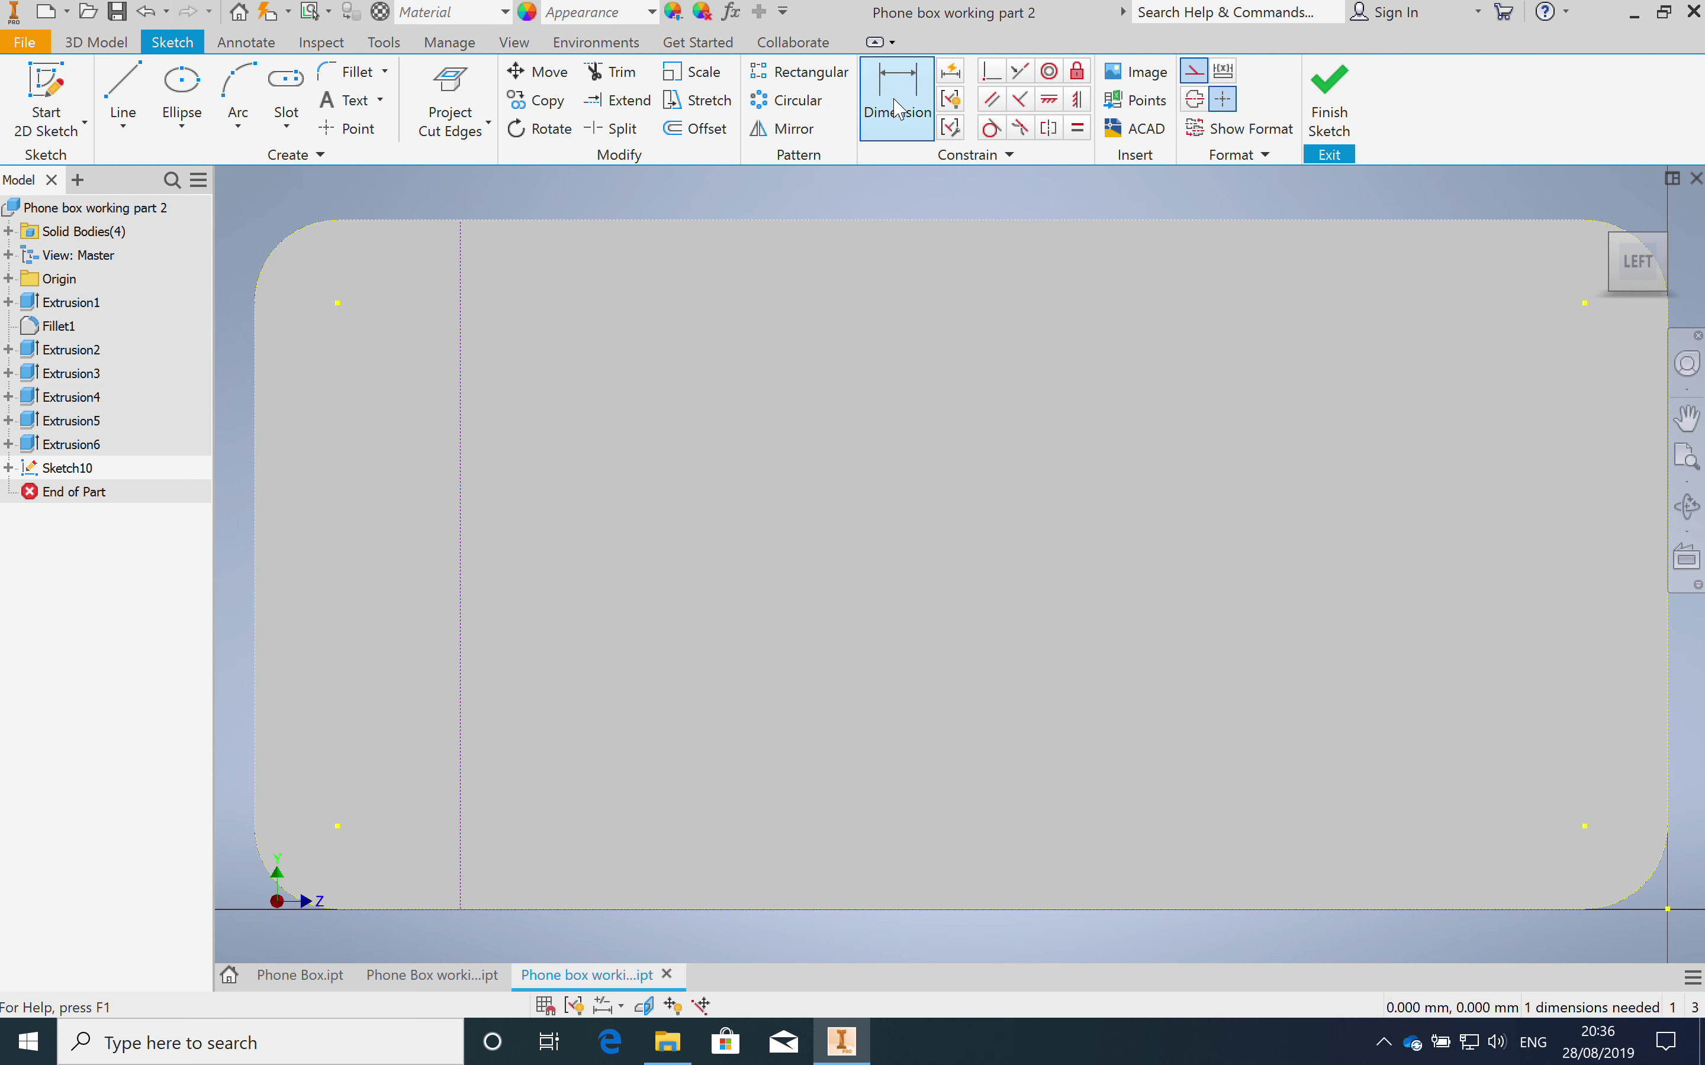
{"action": "mouse_move", "coordinate": [256, 428]}
{"action": "left_mouse_down"}
{"action": "mouse_move", "coordinate": [407, 495]}
{"action": "mouse_move", "coordinate": [462, 481]}
{"action": "left_mouse_up"}
{"action": "left_click", "coordinate": [463, 482]}
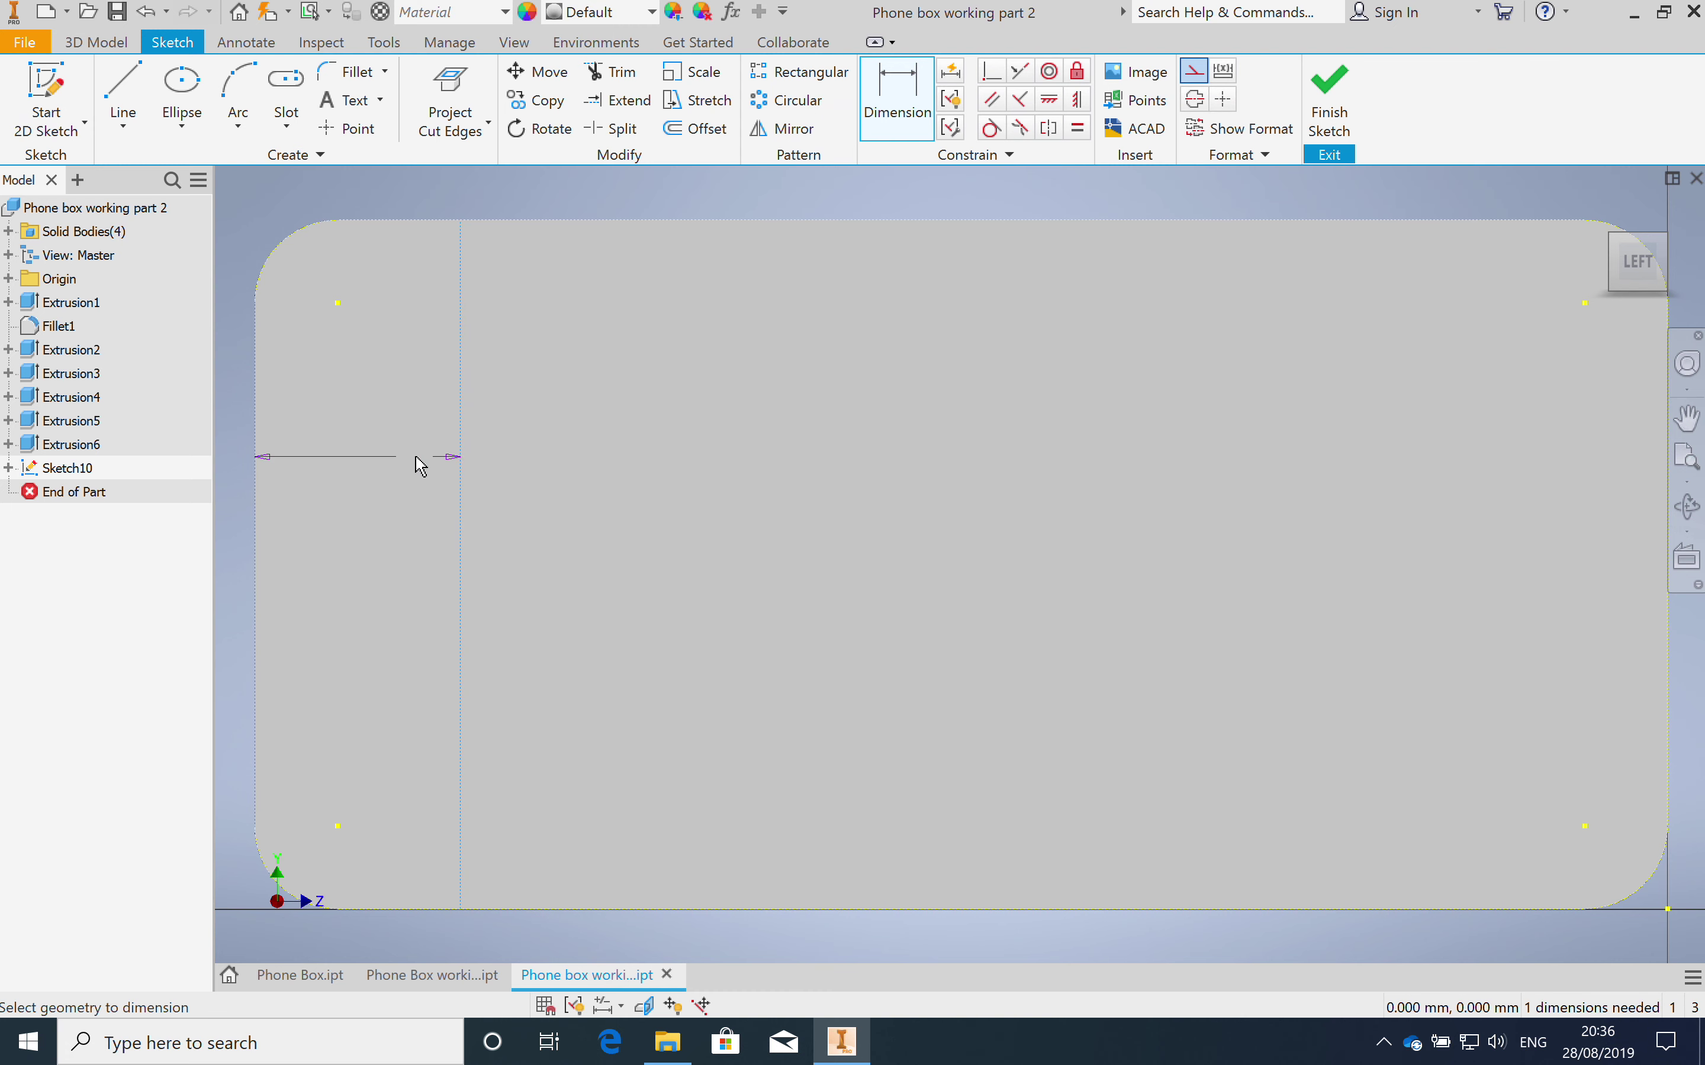
{"action": "left_click", "coordinate": [359, 209]}
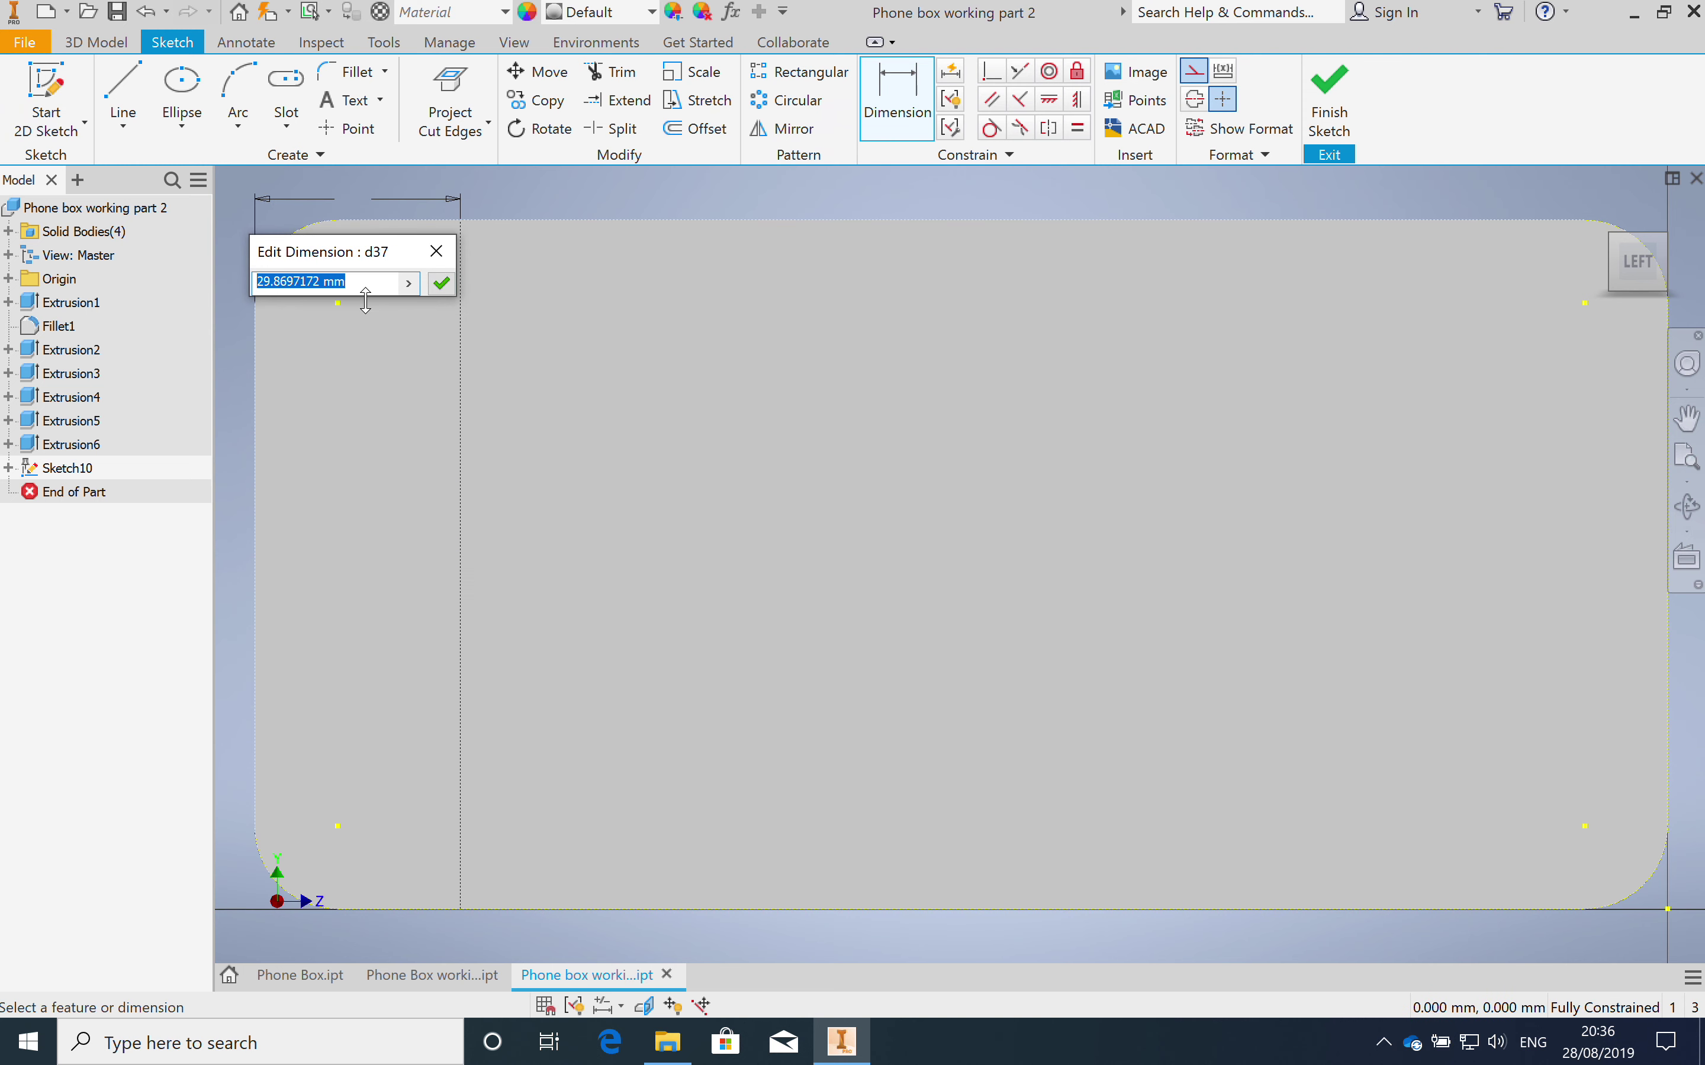
{"action": "type", "text": "15"}
{"action": "key", "text": "Return"}
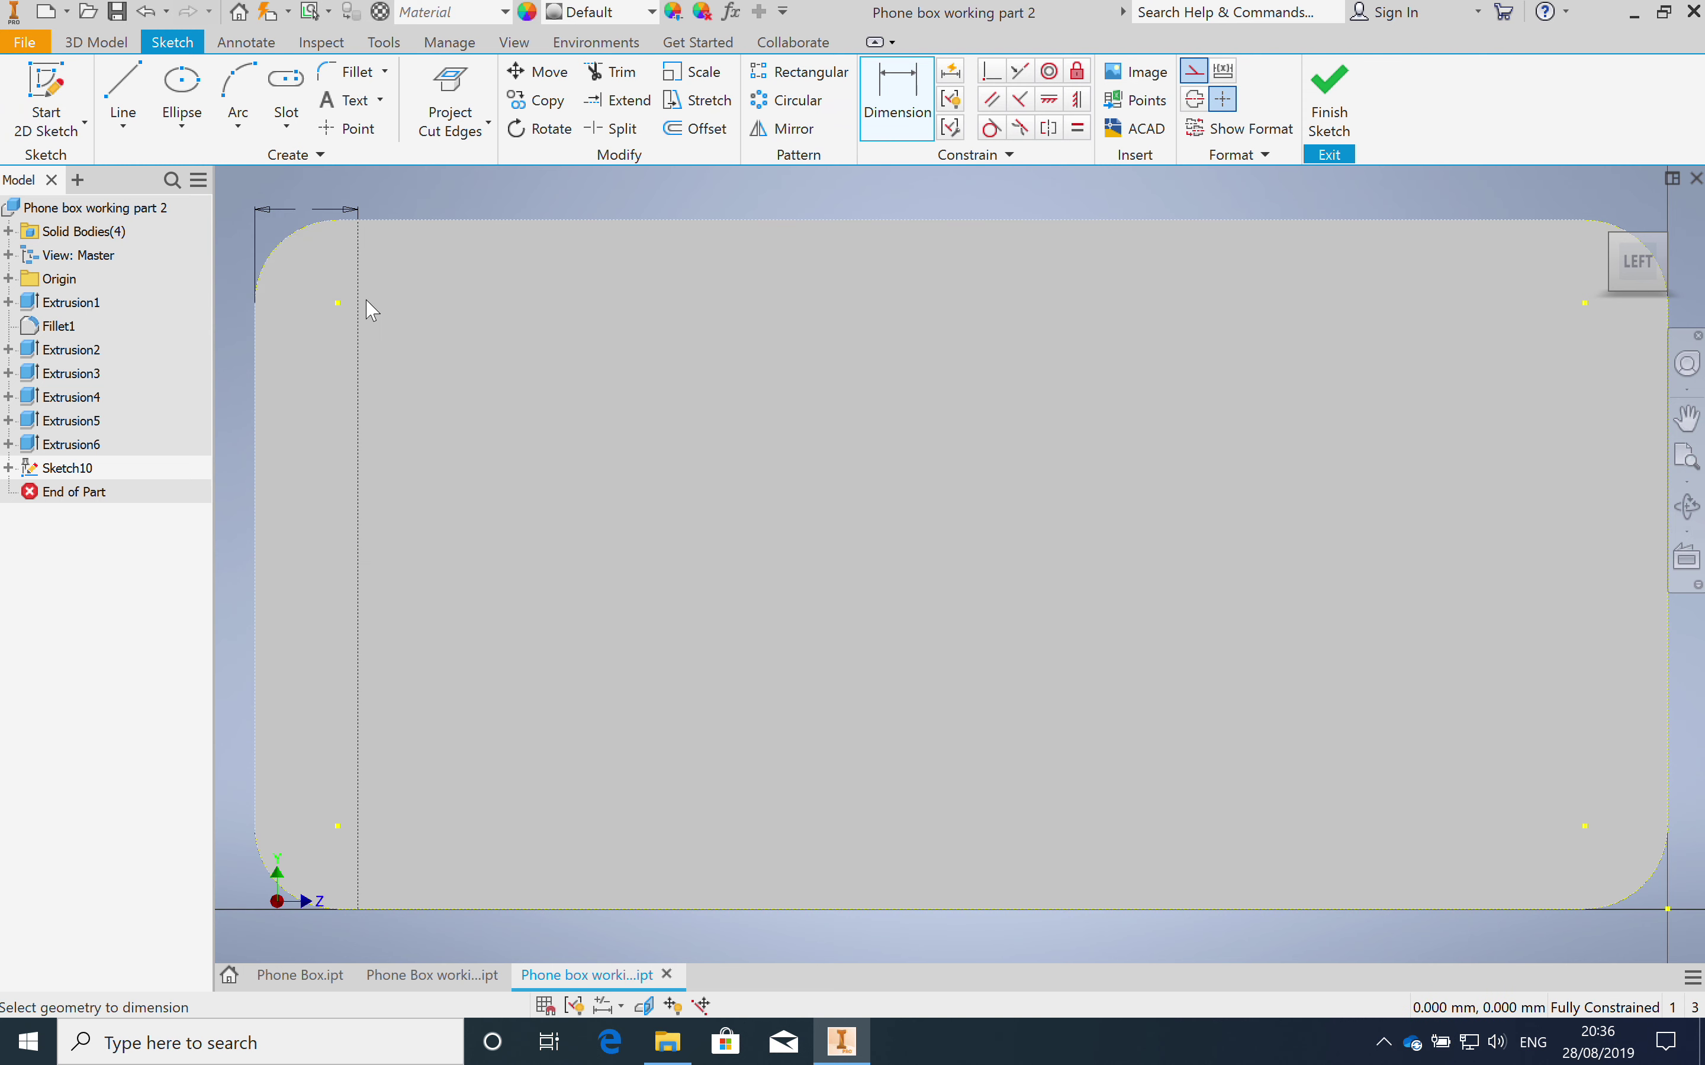
{"action": "left_click", "coordinate": [1330, 106]}
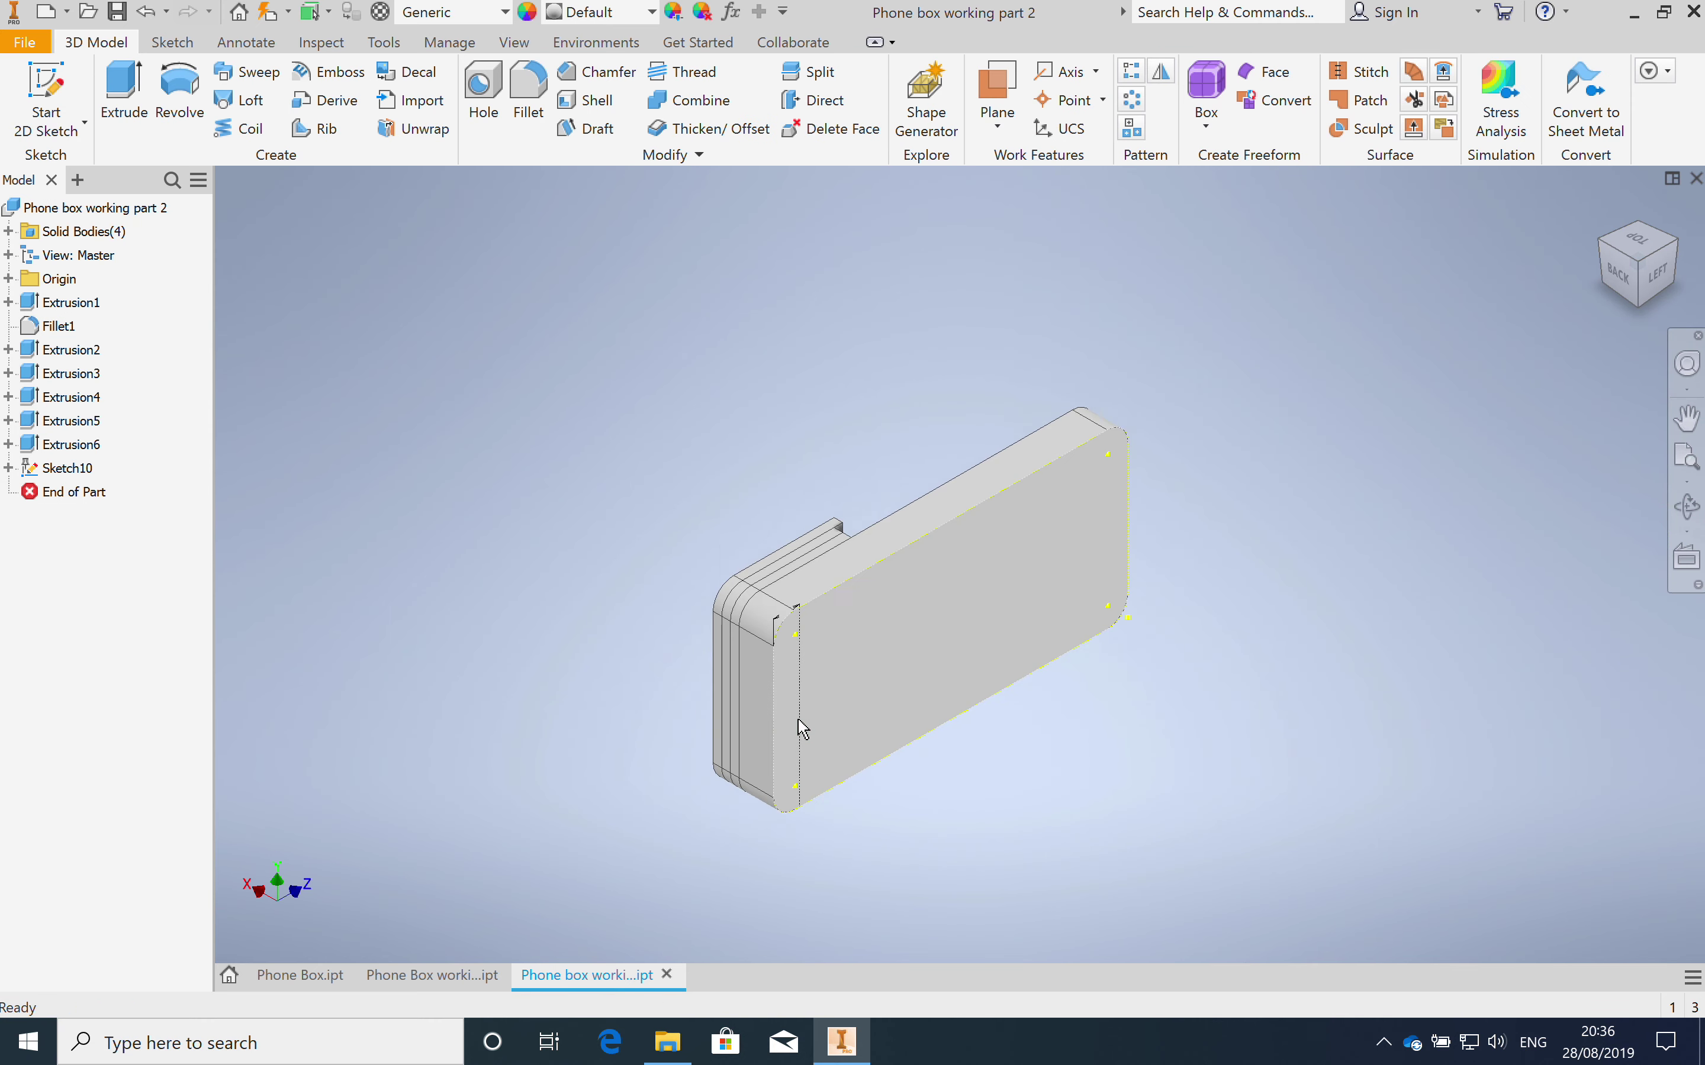
Step: Create a work plane at 45 degrees to the back face, around the vertical construction line
{"action": "scroll", "coordinate": [801, 725], "scroll_direction": "up", "scroll_amount": 3}
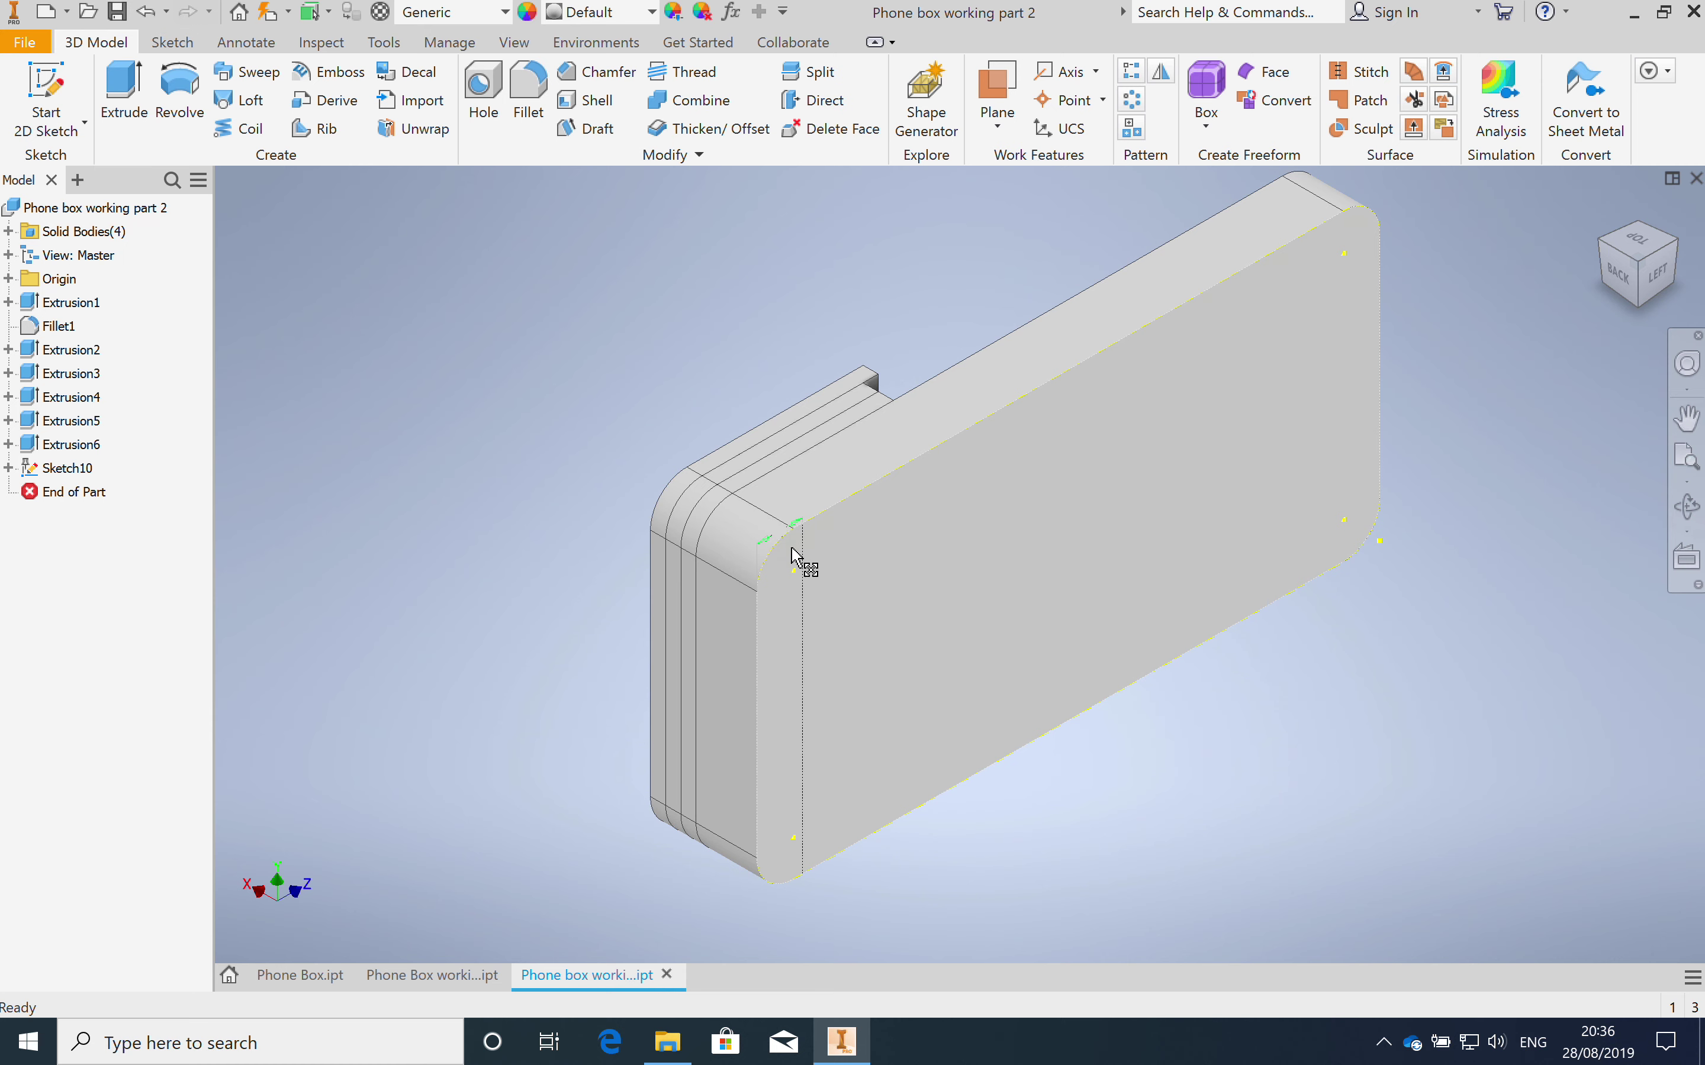
{"action": "scroll", "coordinate": [794, 682], "scroll_direction": "up", "scroll_amount": 2}
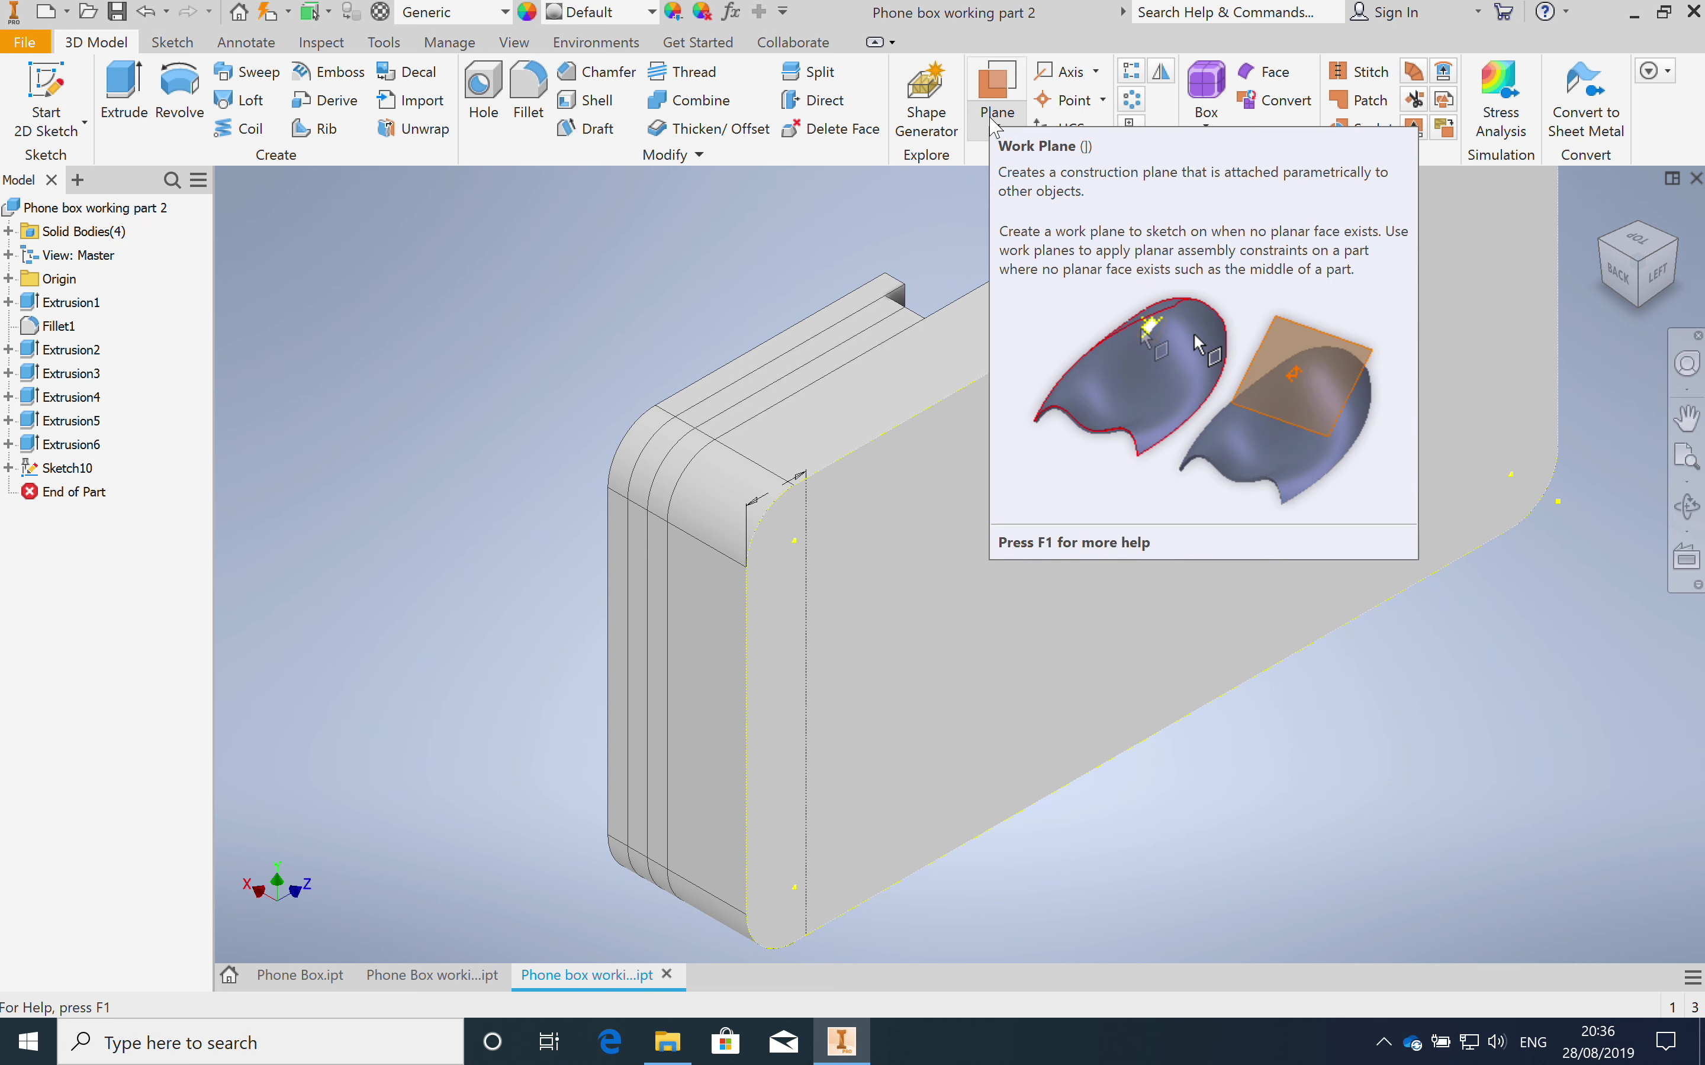
{"action": "left_click", "coordinate": [986, 127]}
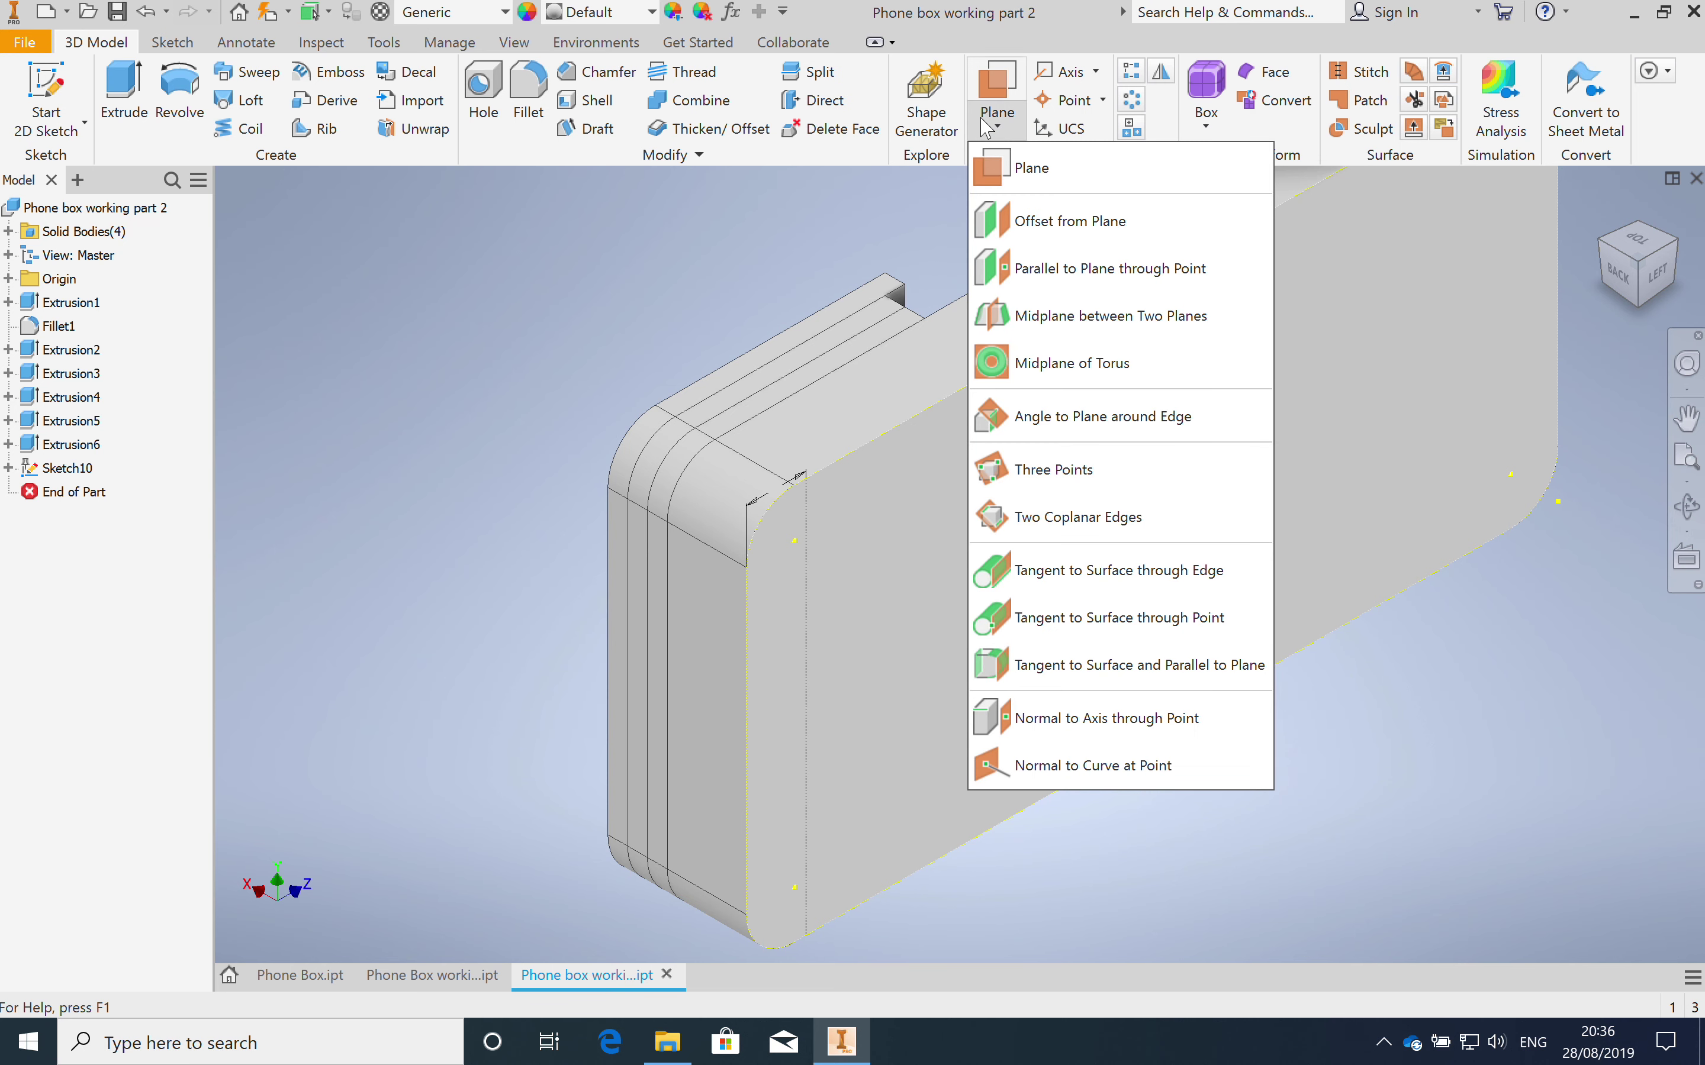
{"action": "left_click", "coordinate": [1049, 416]}
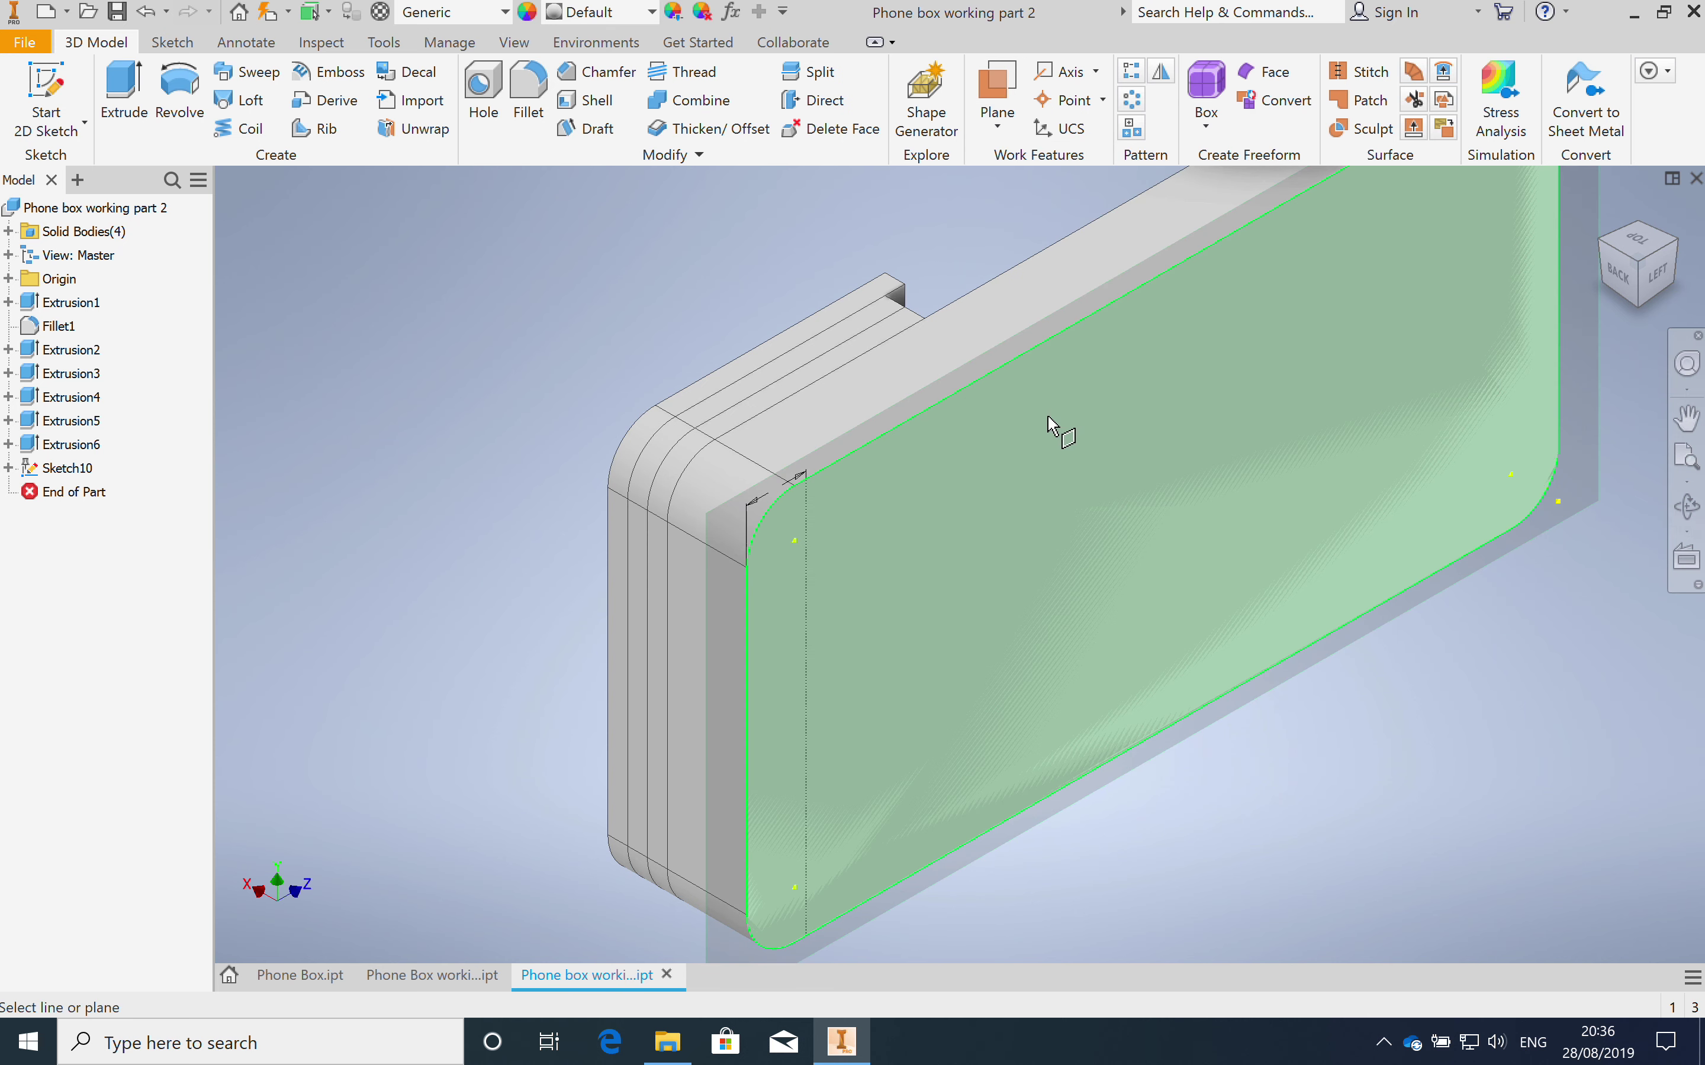
{"action": "left_click", "coordinate": [1005, 468]}
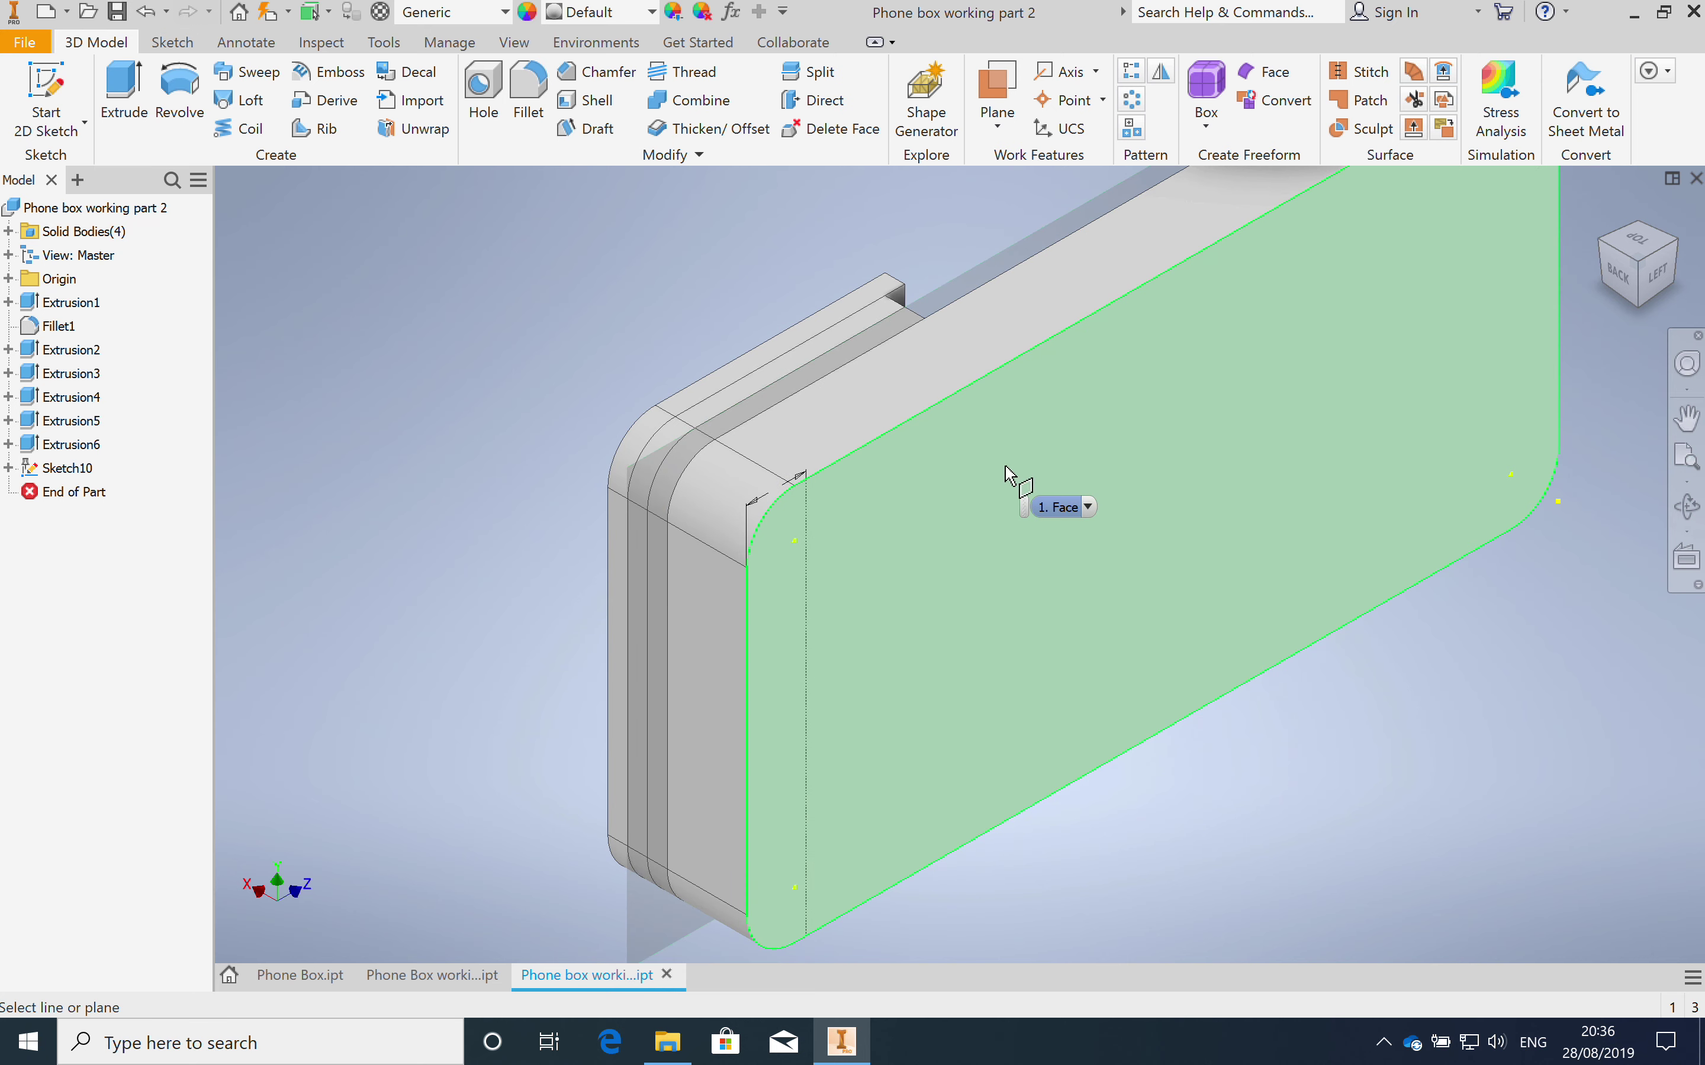
{"action": "left_click", "coordinate": [918, 517]}
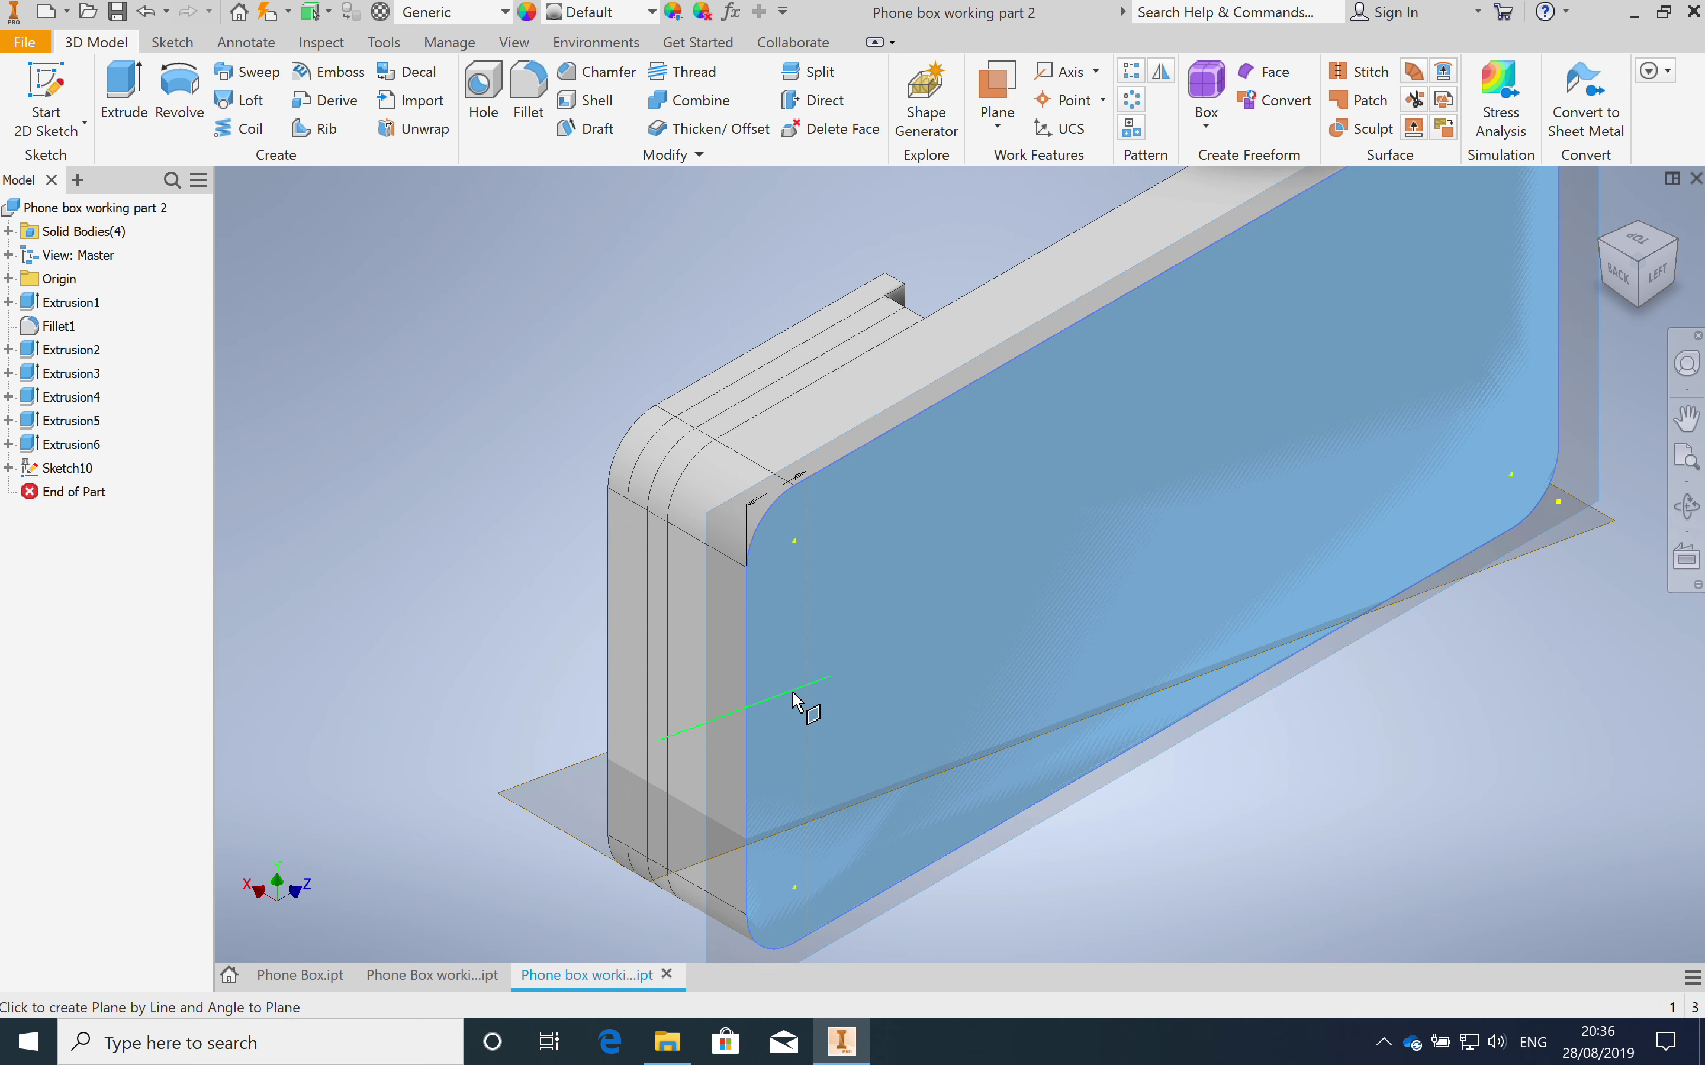
{"action": "left_click", "coordinate": [807, 654]}
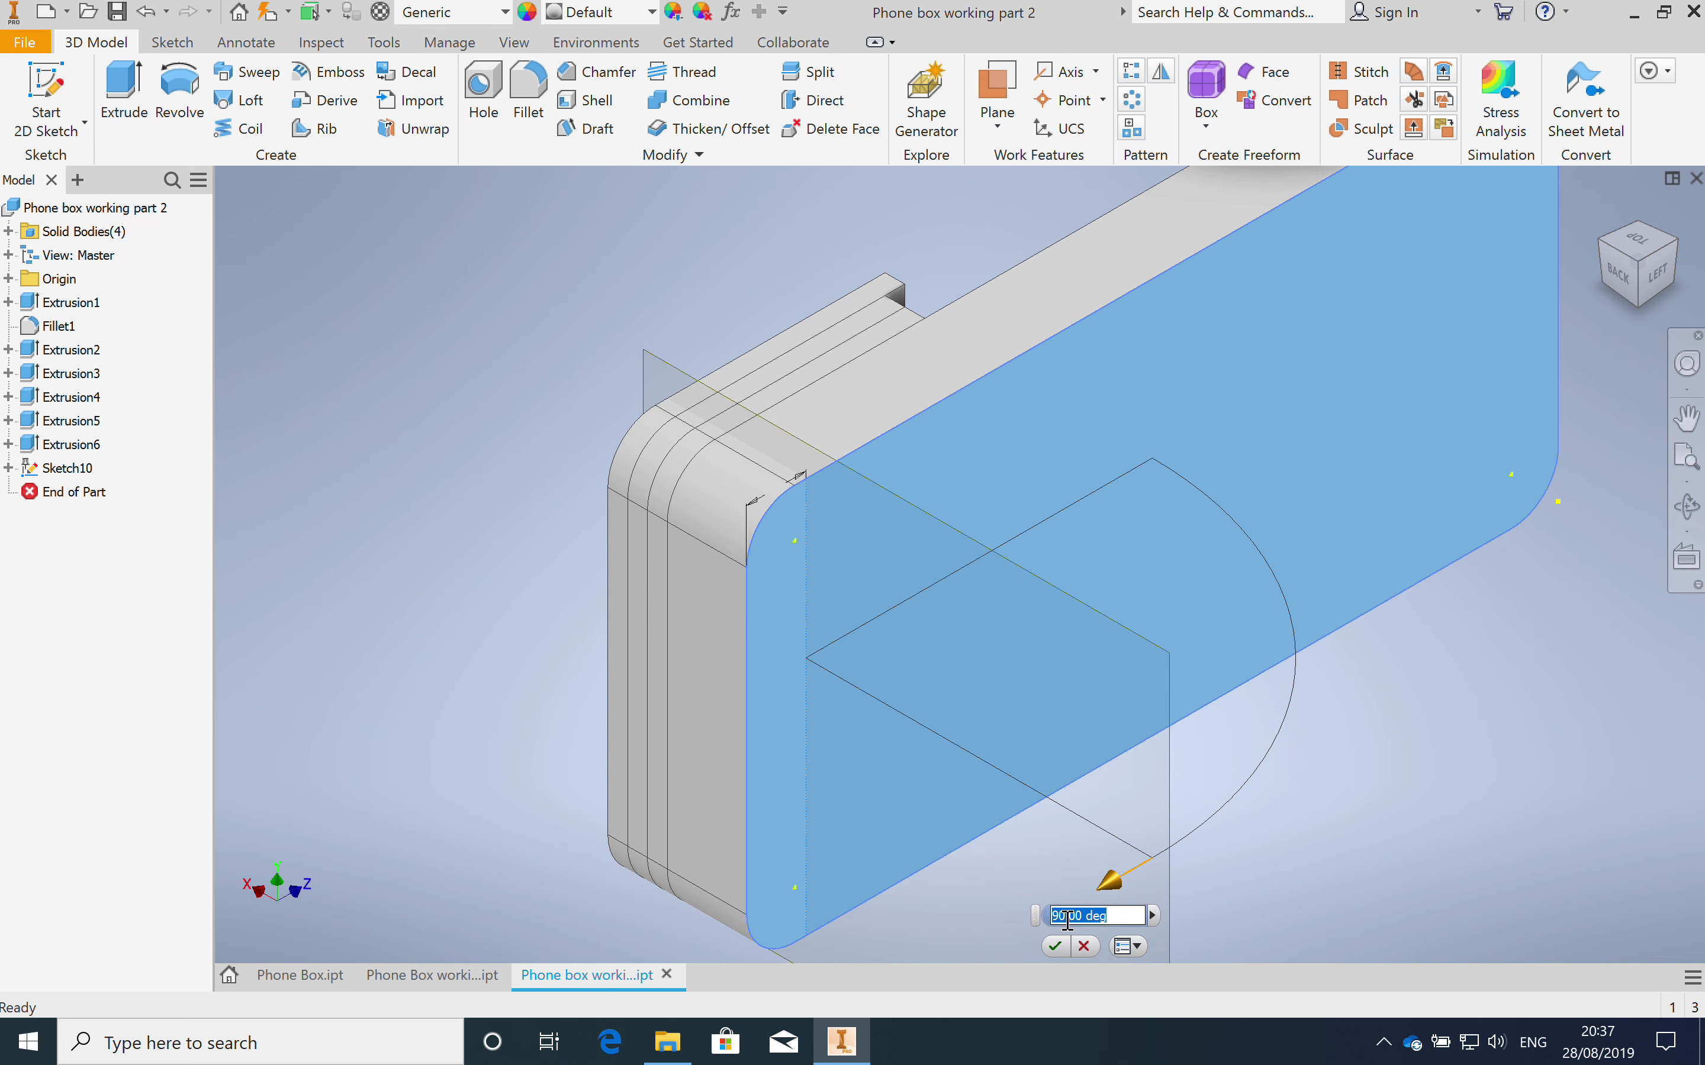
{"action": "type", "text": "45"}
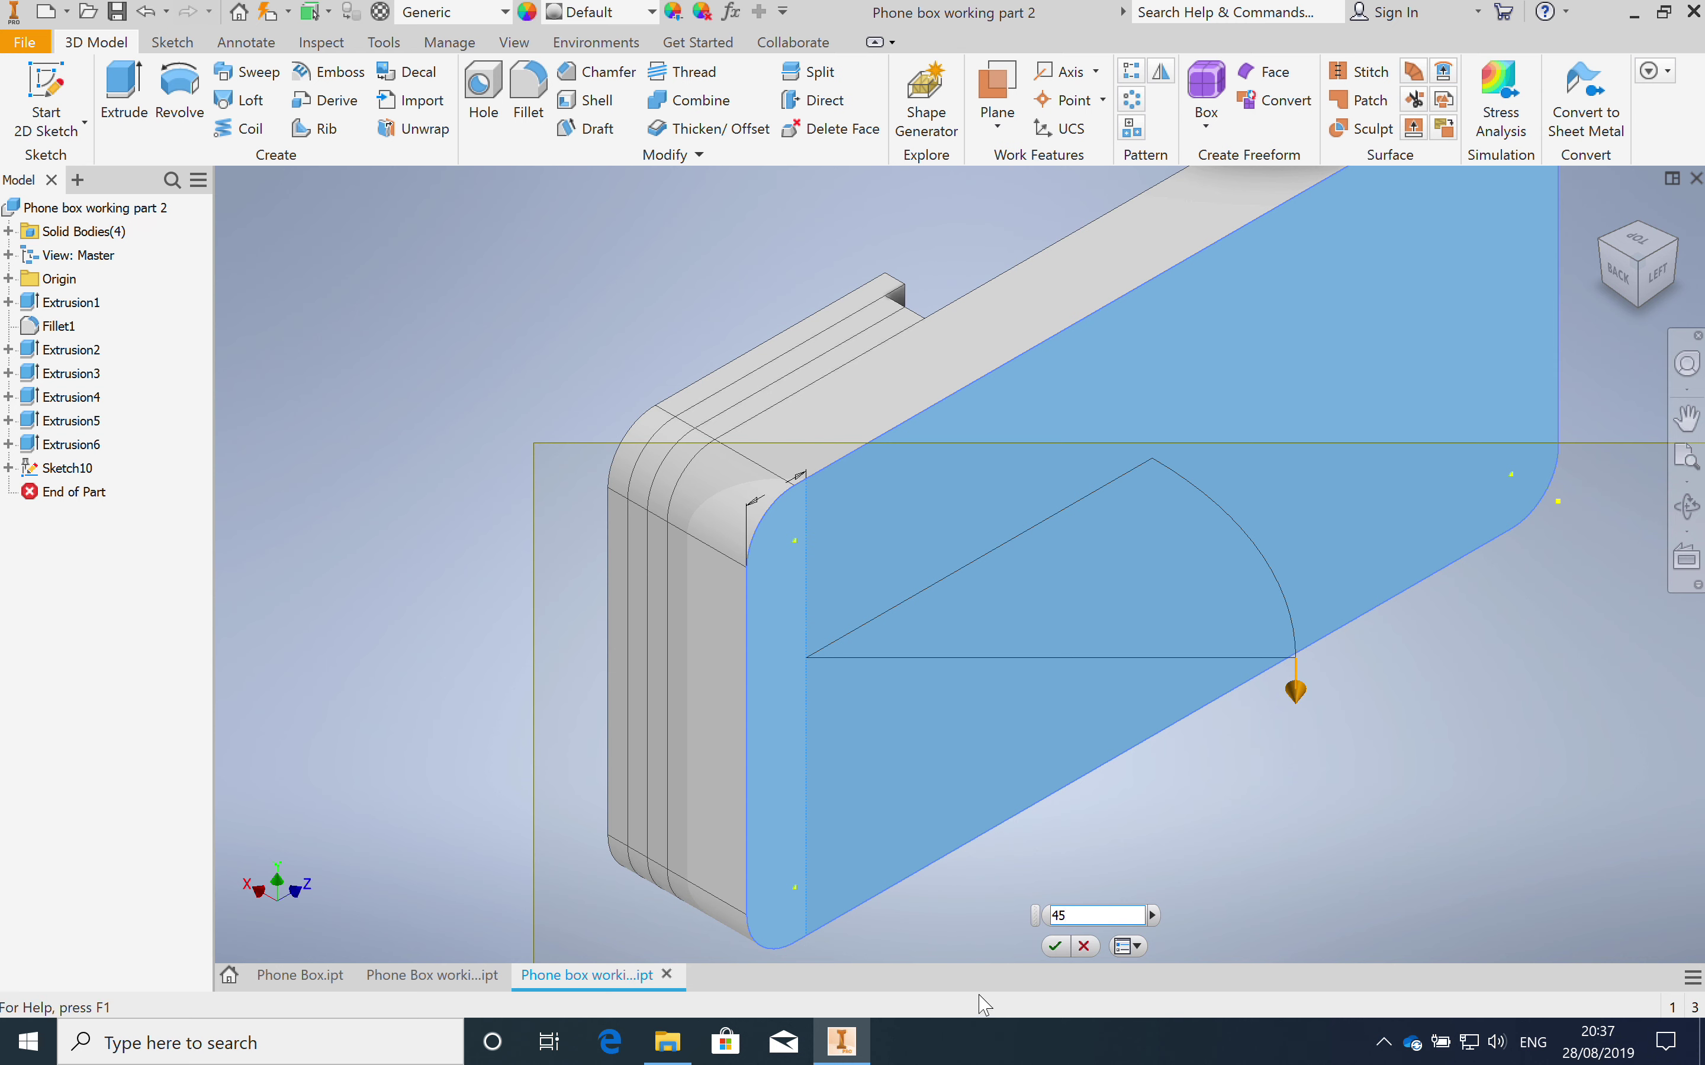
{"action": "left_click", "coordinate": [1056, 947]}
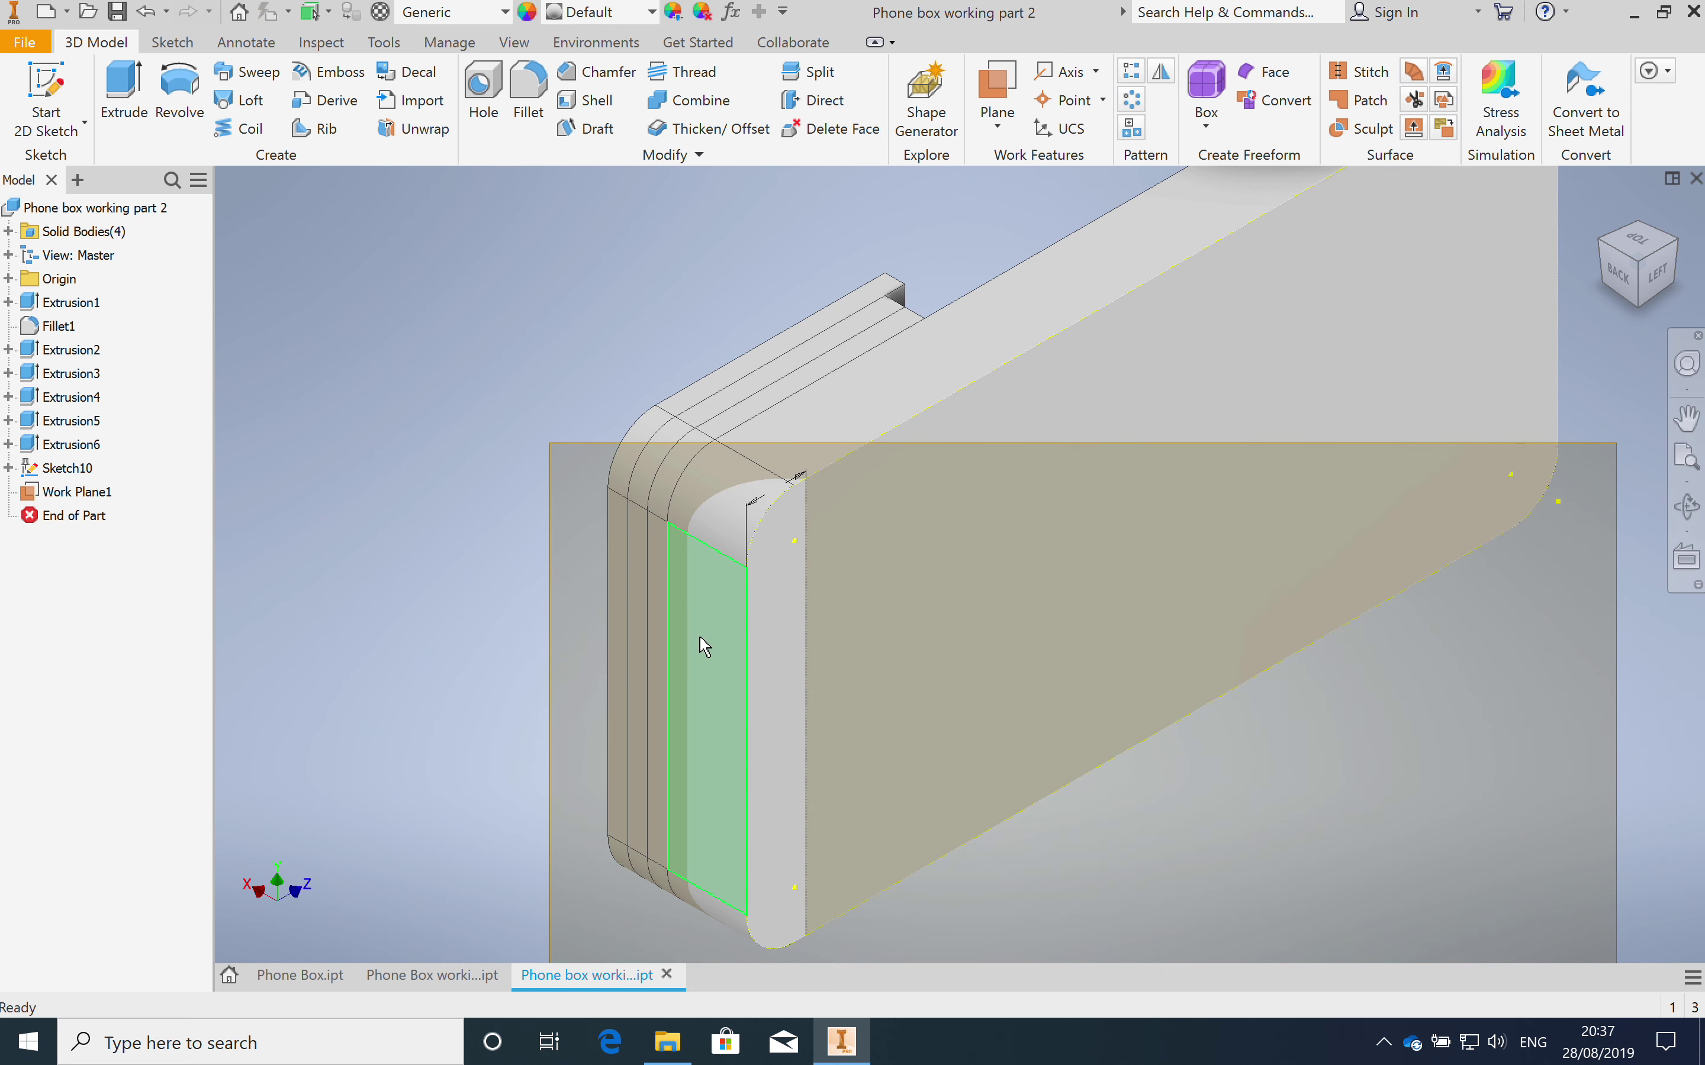
Step: Create a 2D sketch on the new 45-degree work plane
{"action": "left_click", "coordinate": [83, 126]}
{"action": "left_click", "coordinate": [96, 167]}
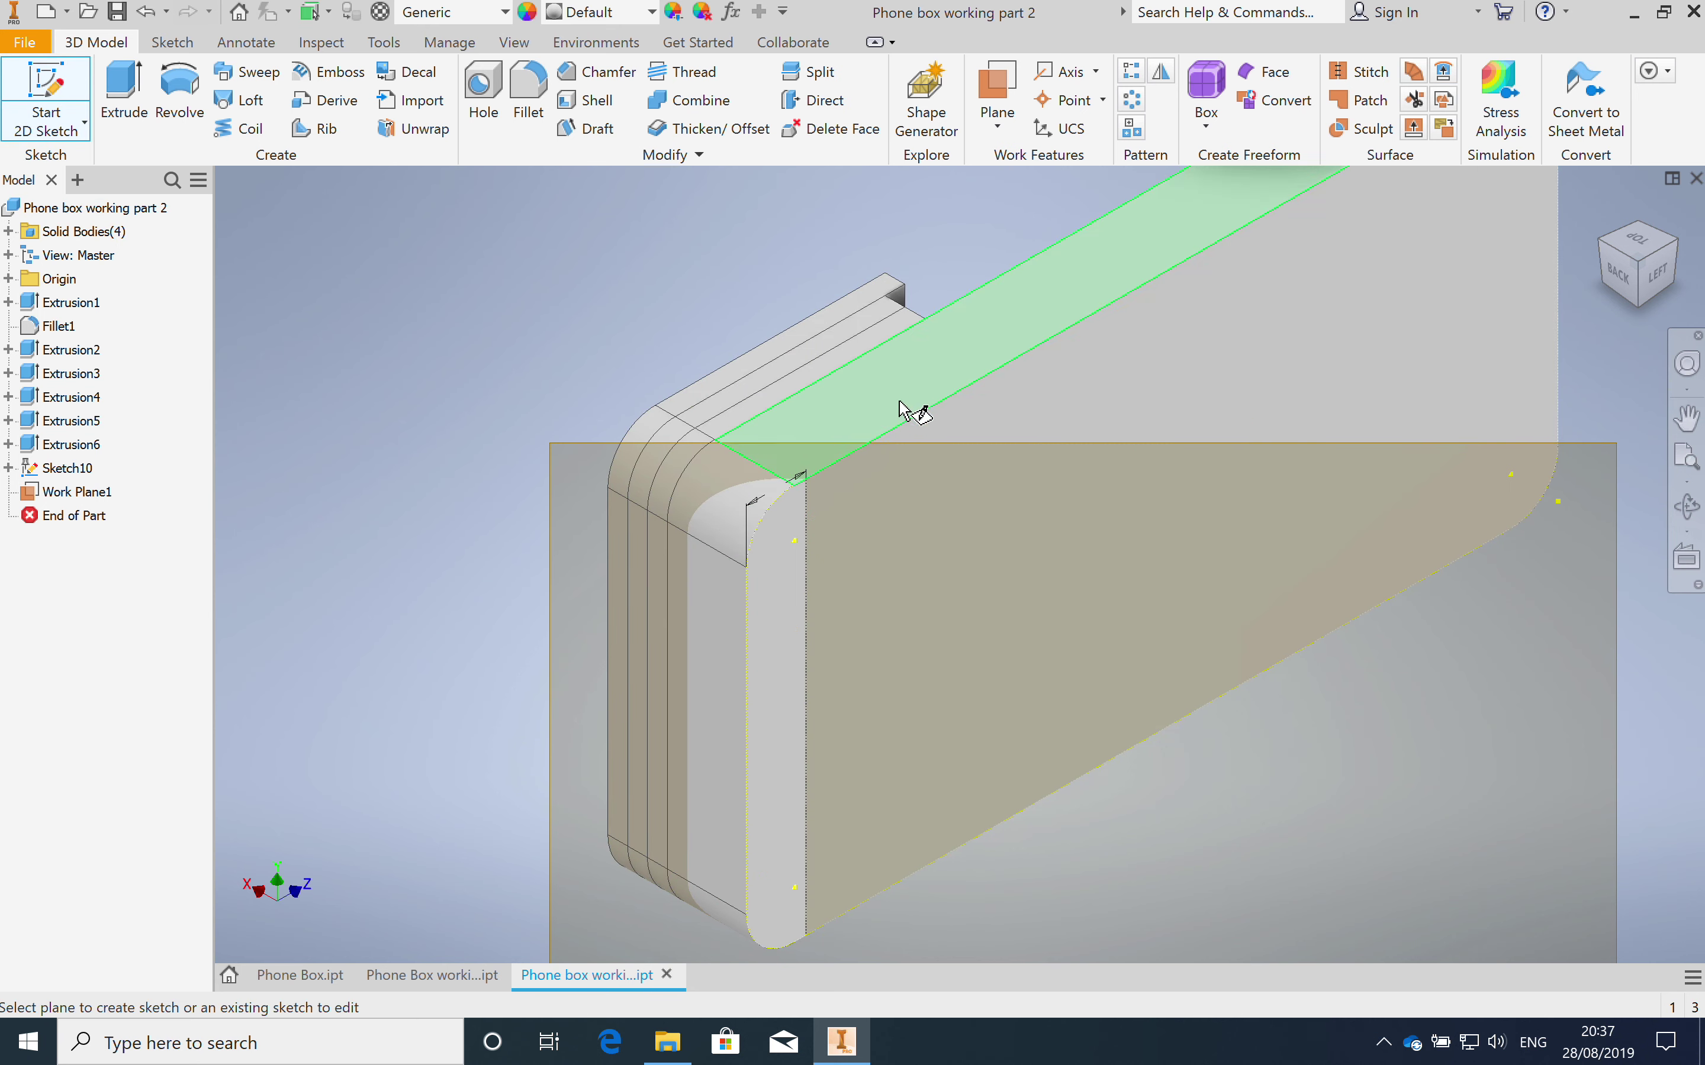
{"action": "left_click", "coordinate": [1008, 451]}
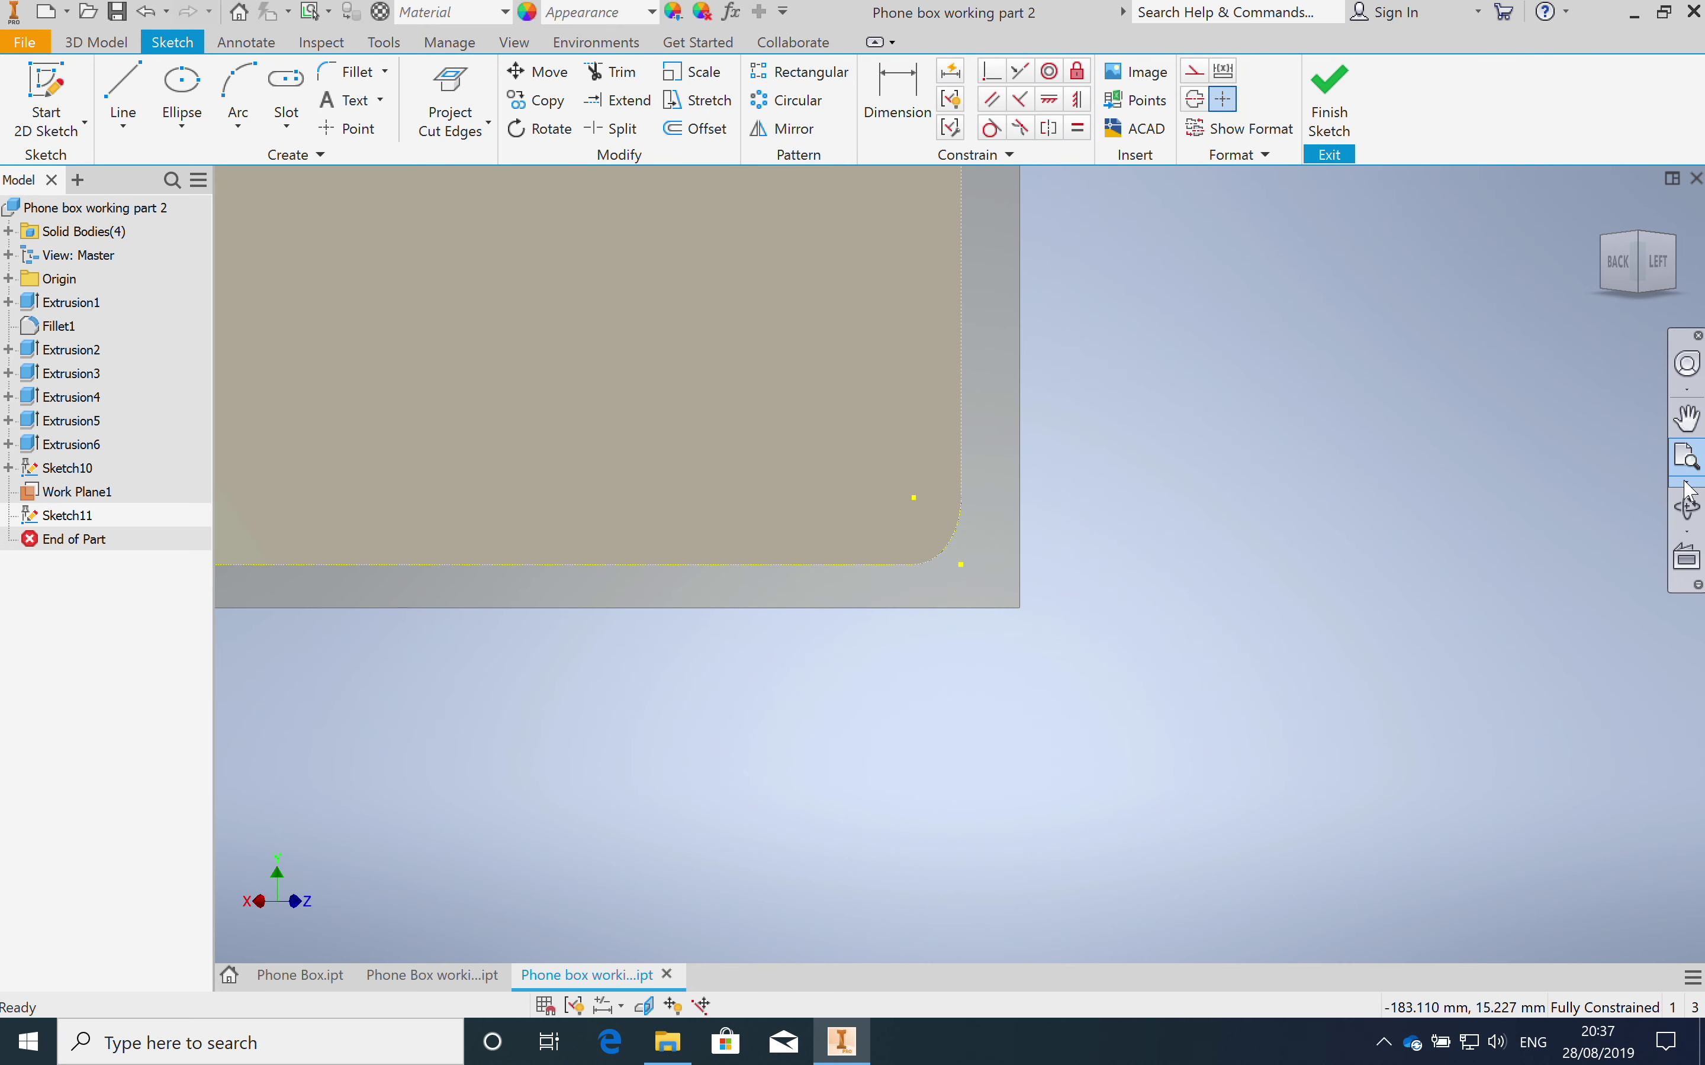
{"action": "left_click", "coordinate": [1687, 470]}
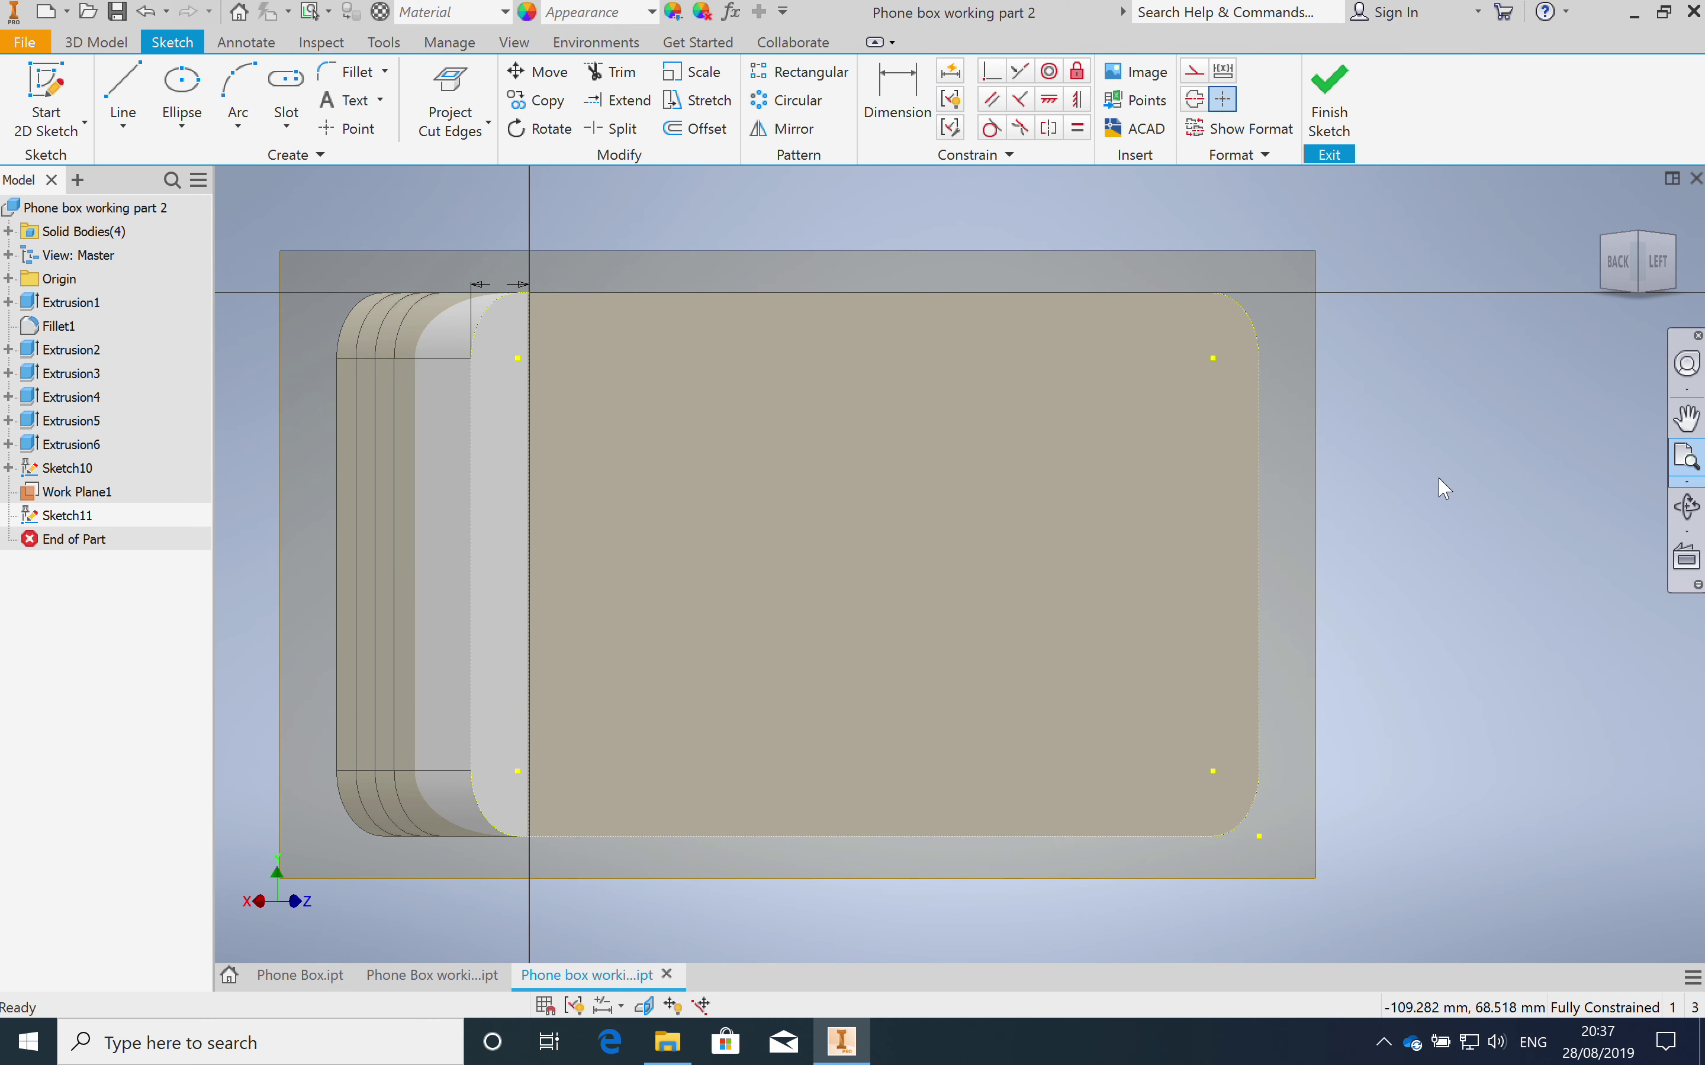
Step: Draw a centre-point circle about 12 mm in diameter, centred on the vertical construction line in its upper half
{"action": "left_click", "coordinate": [201, 123]}
{"action": "left_click", "coordinate": [211, 173]}
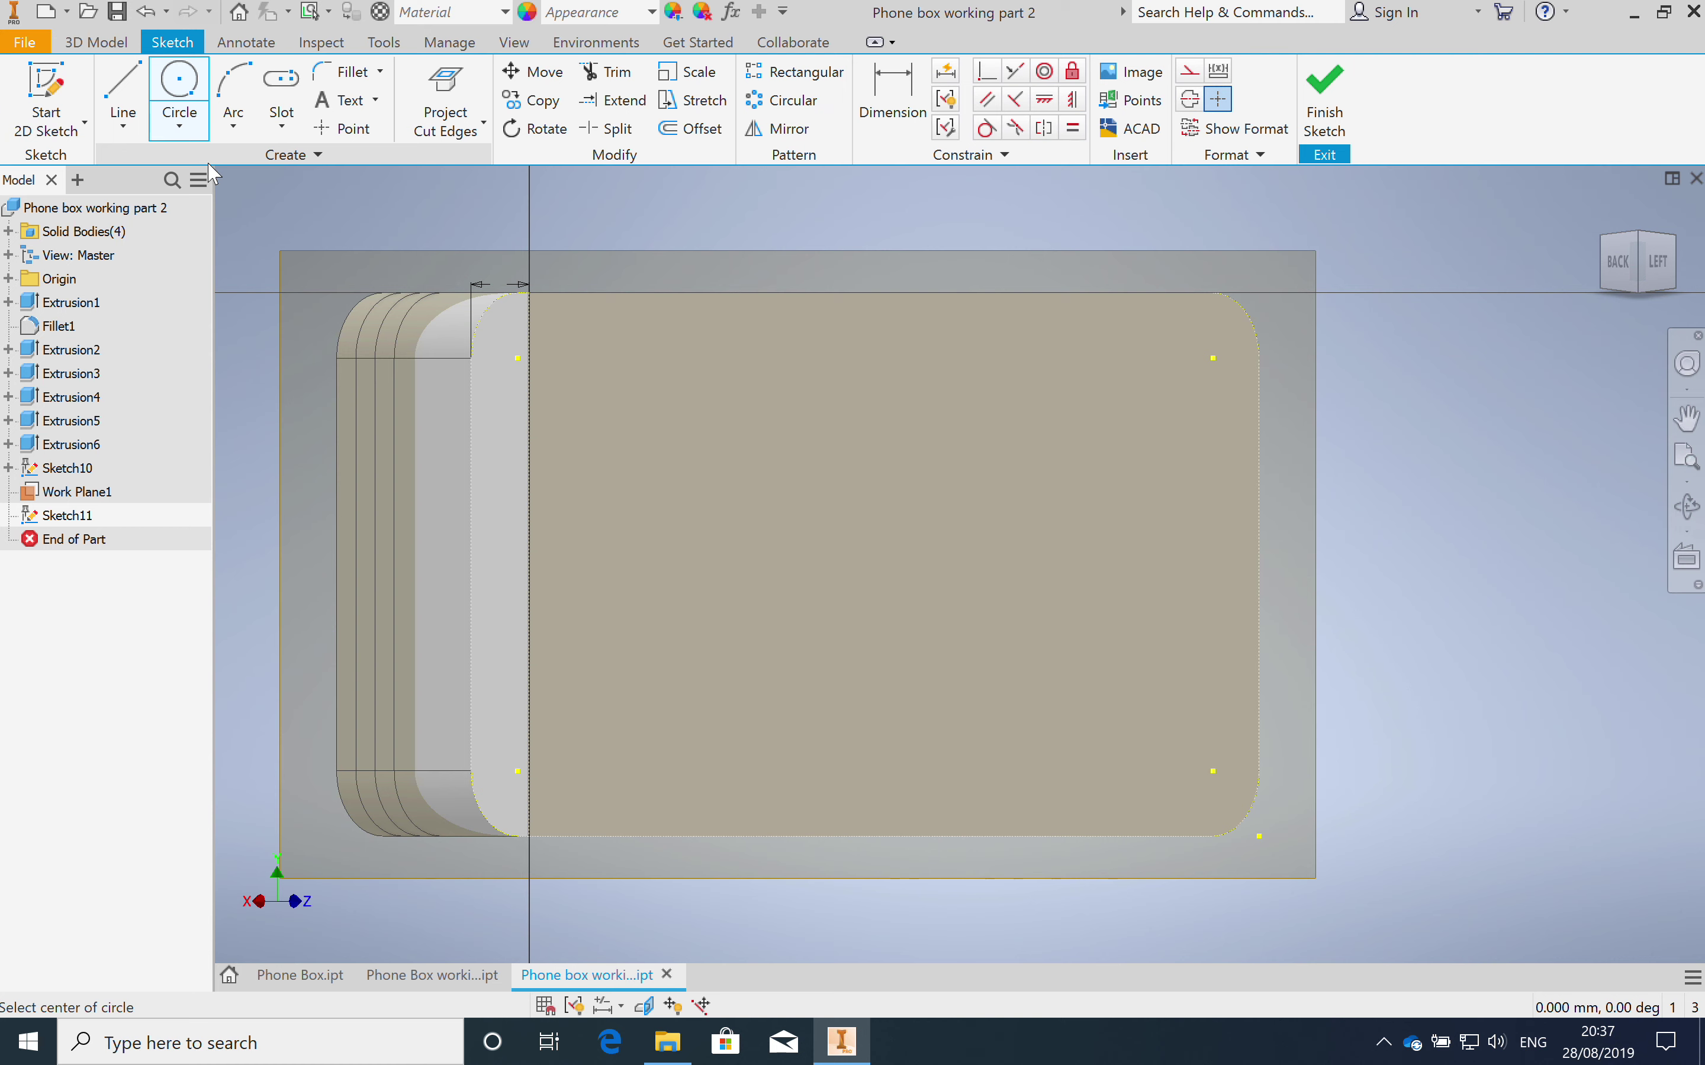
{"action": "left_click", "coordinate": [189, 125]}
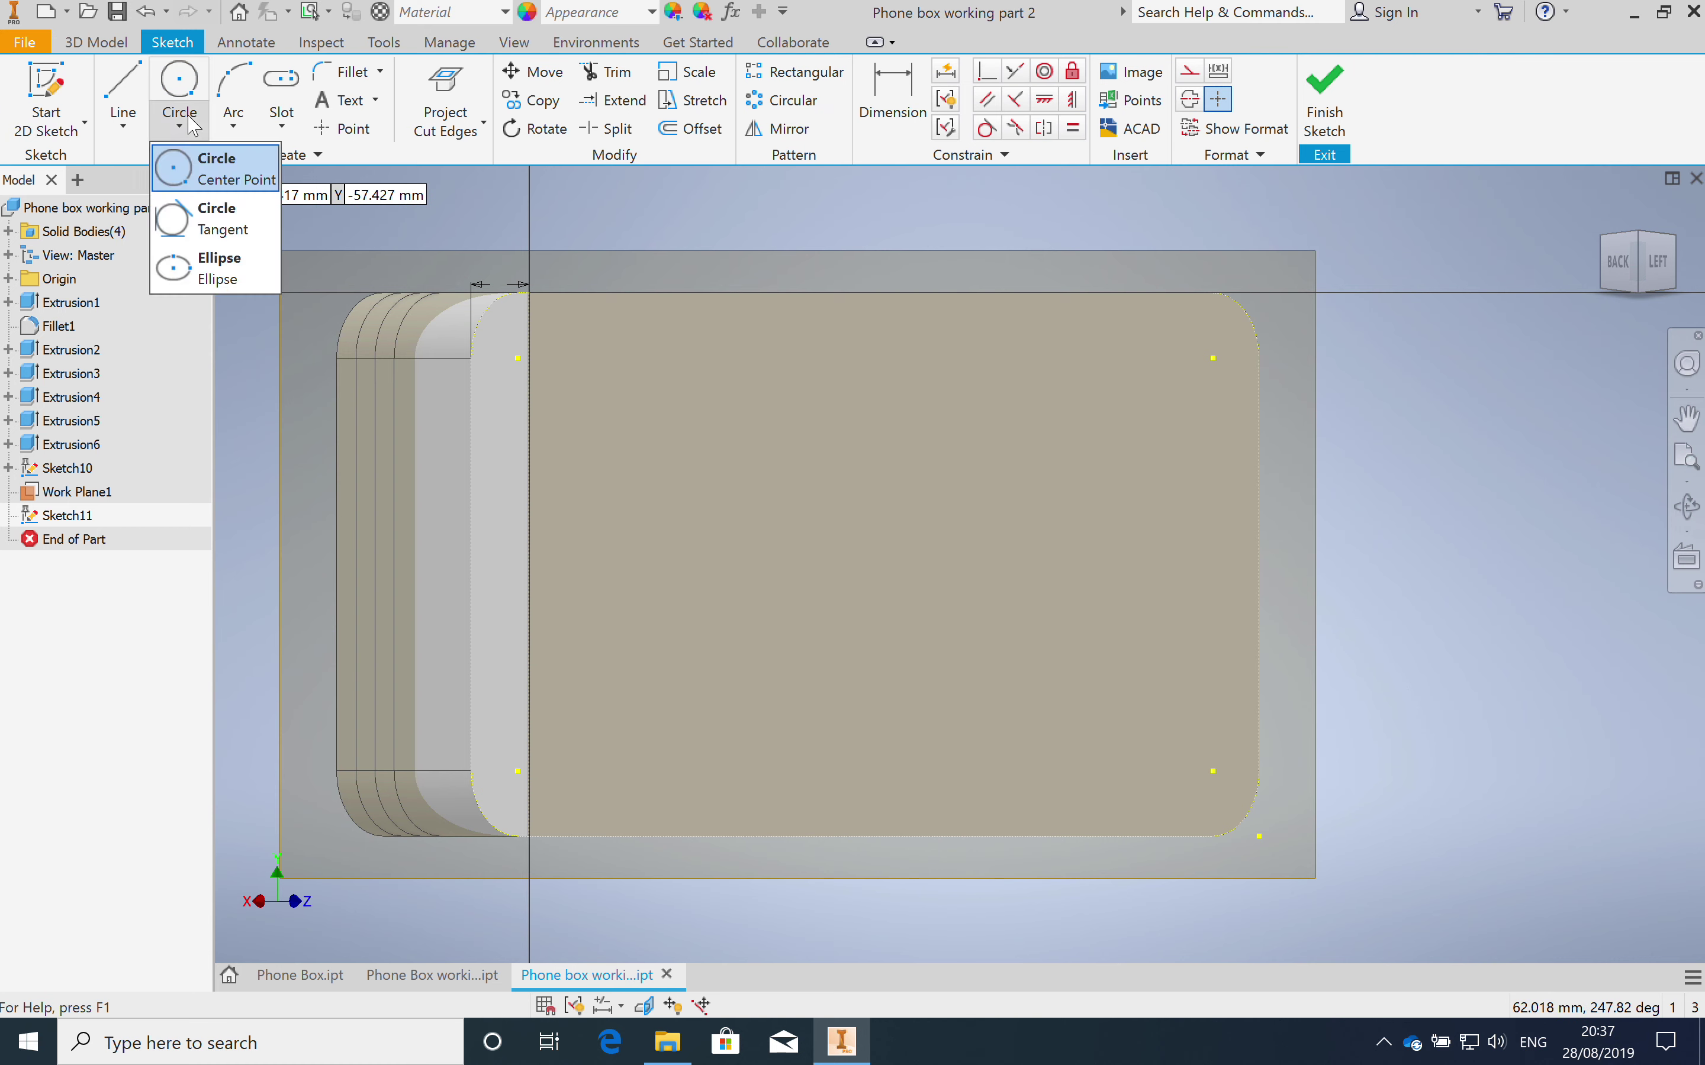
{"action": "left_click", "coordinate": [201, 177]}
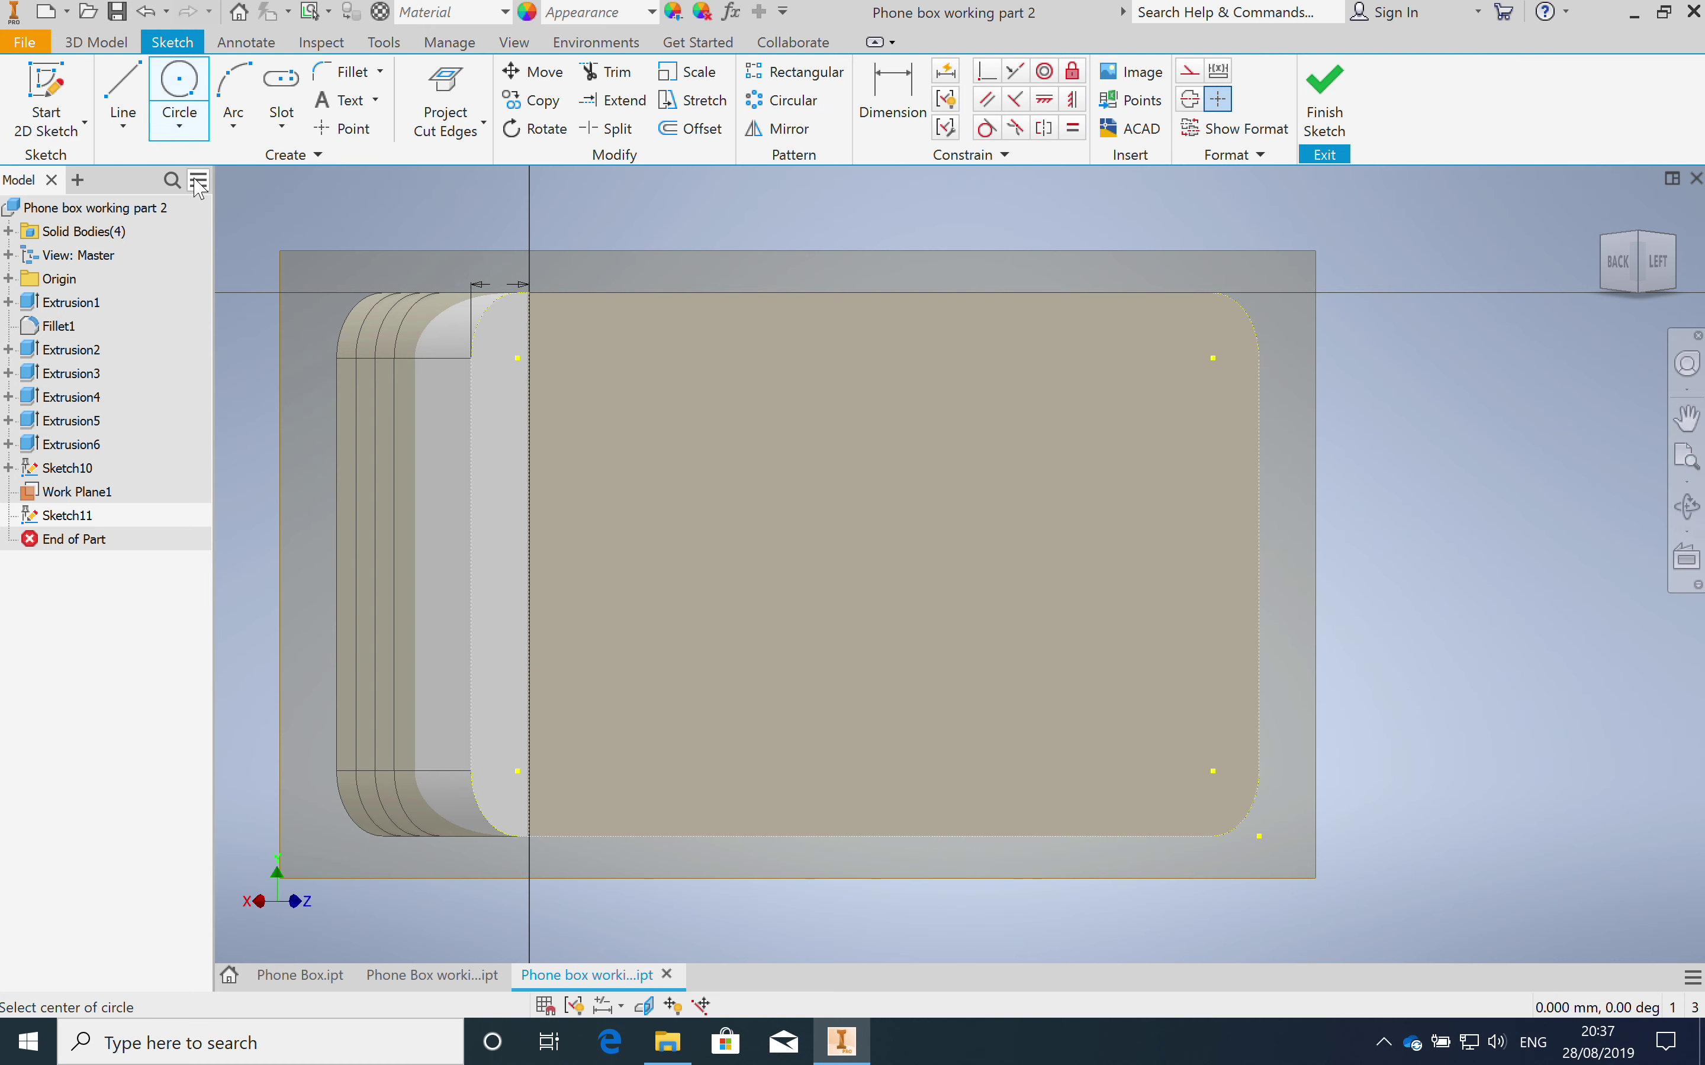
{"action": "left_click", "coordinate": [529, 447]}
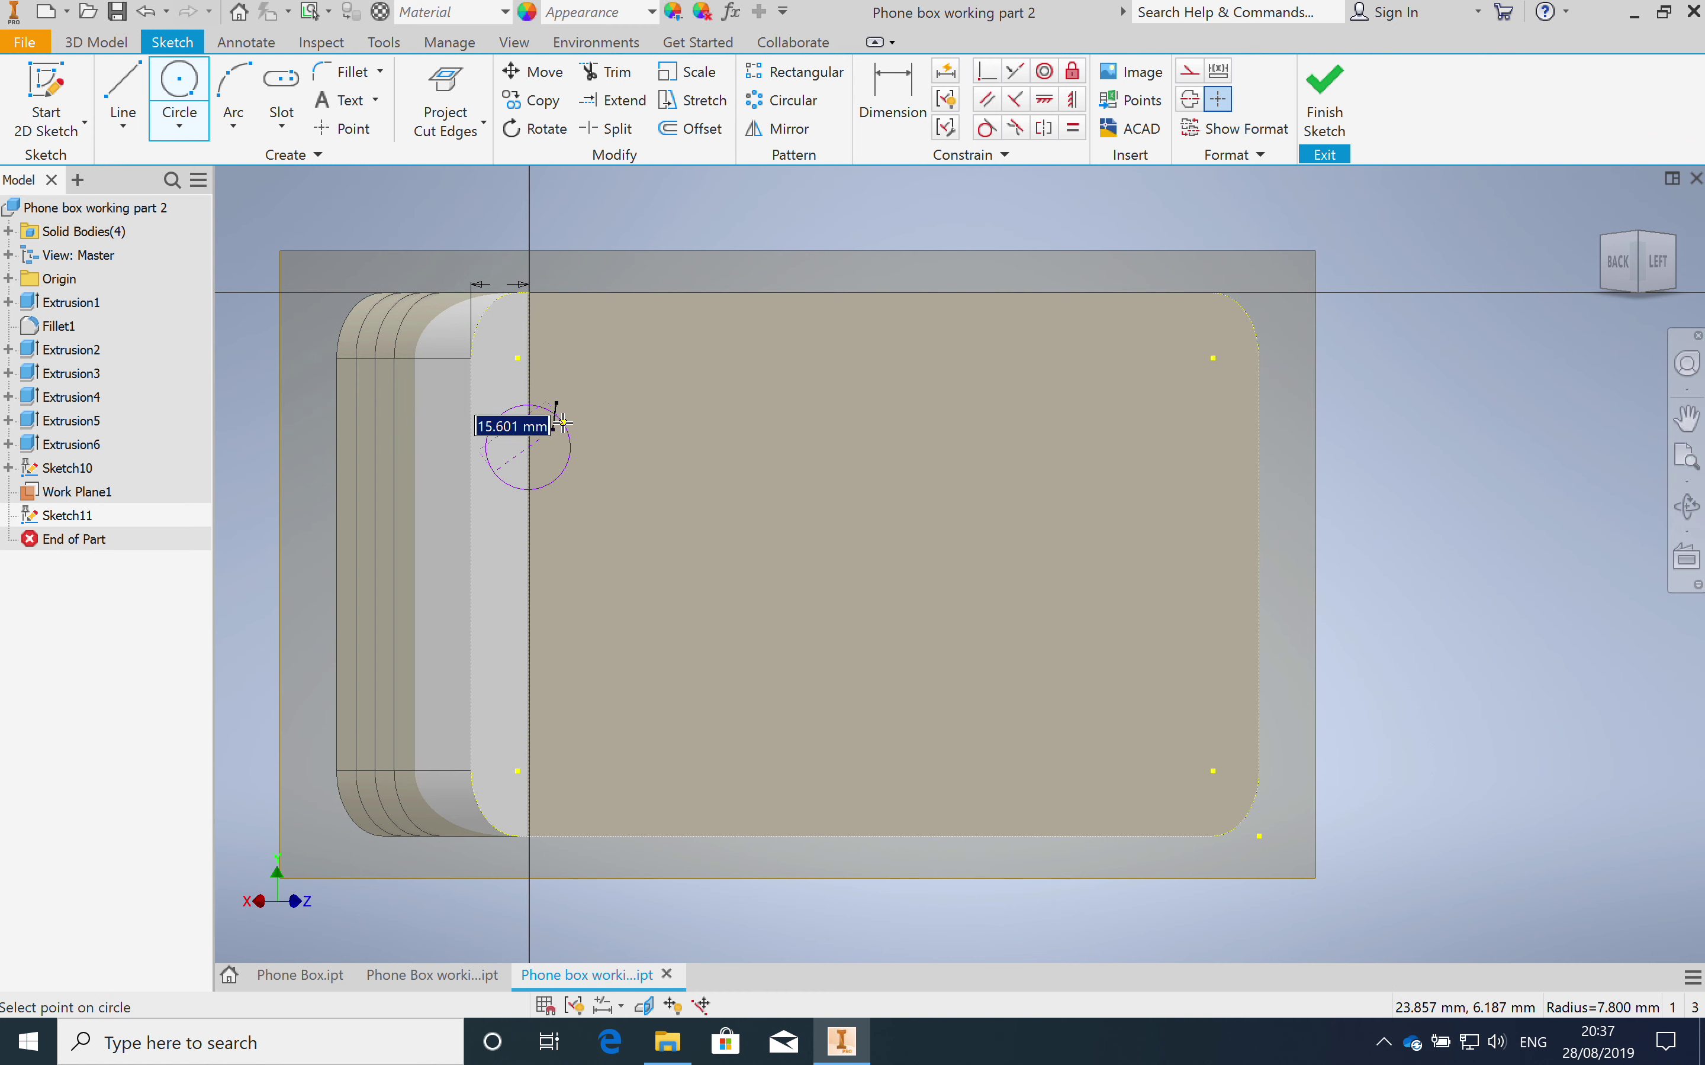
{"action": "type", "text": "2"}
{"action": "key", "text": "Return"}
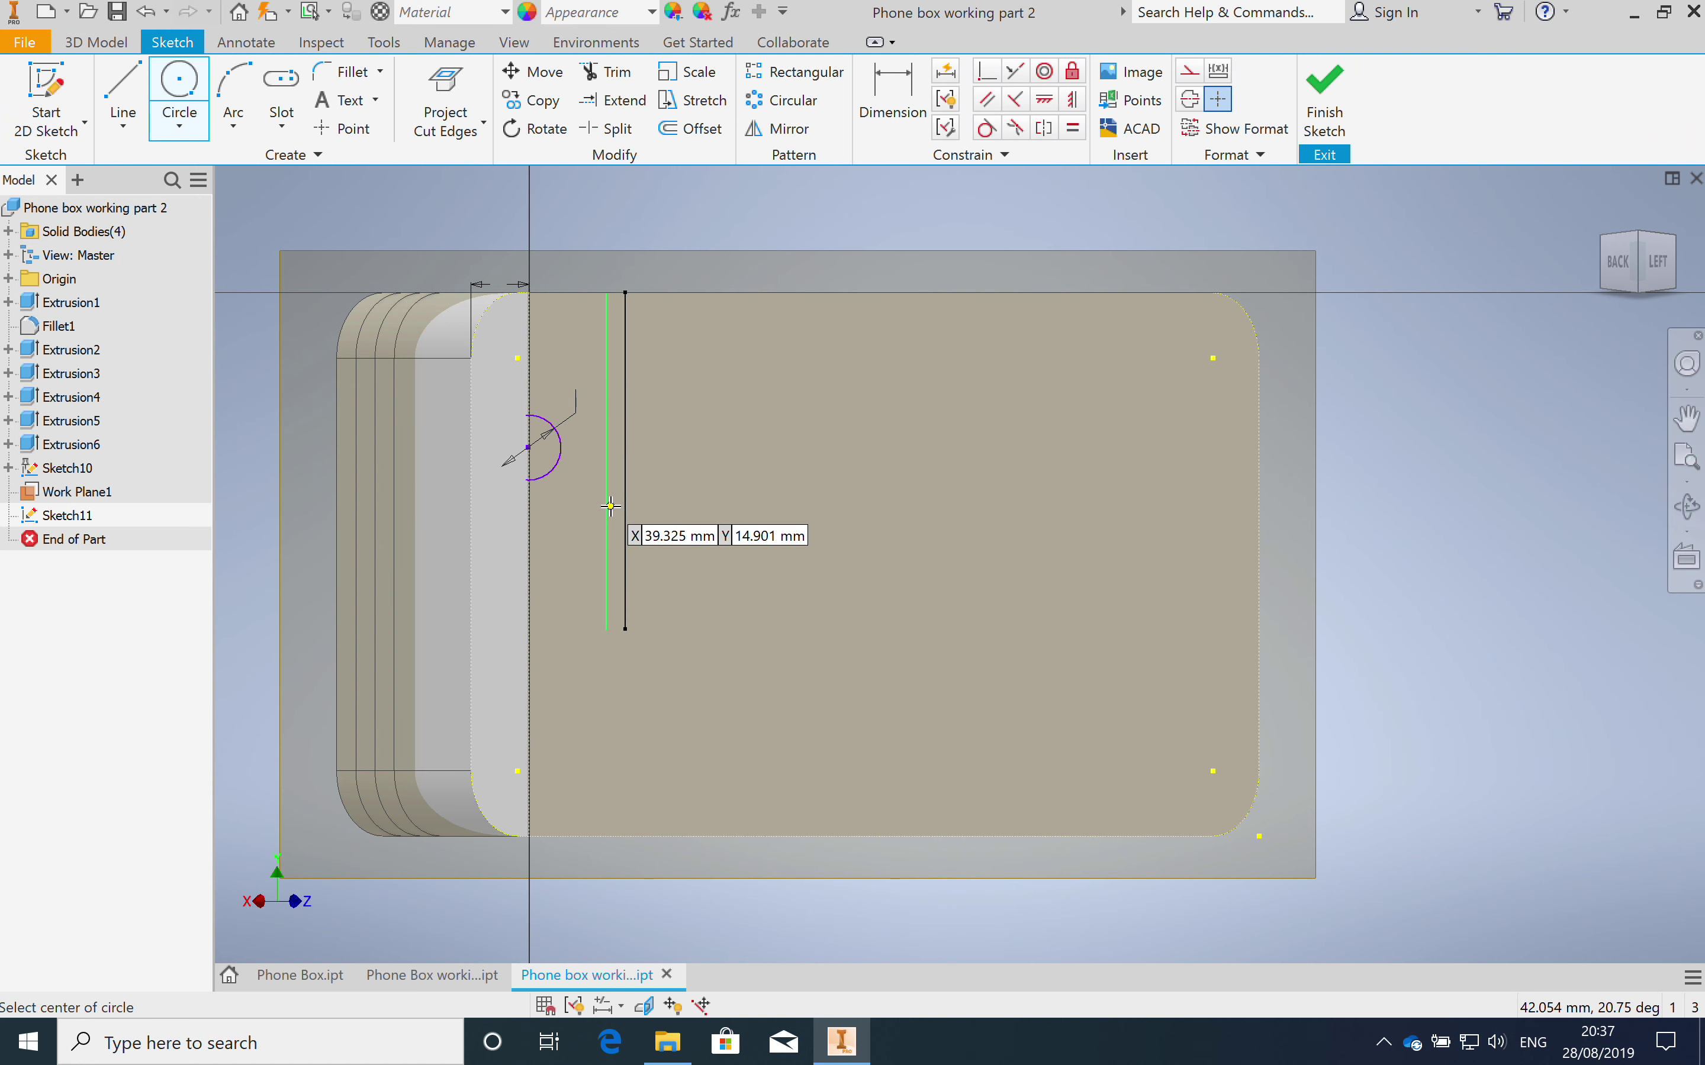
Step: Dimension the circle's centre 35 mm below the back face's upper long edge and finish the sketch
{"action": "key", "text": "d"}
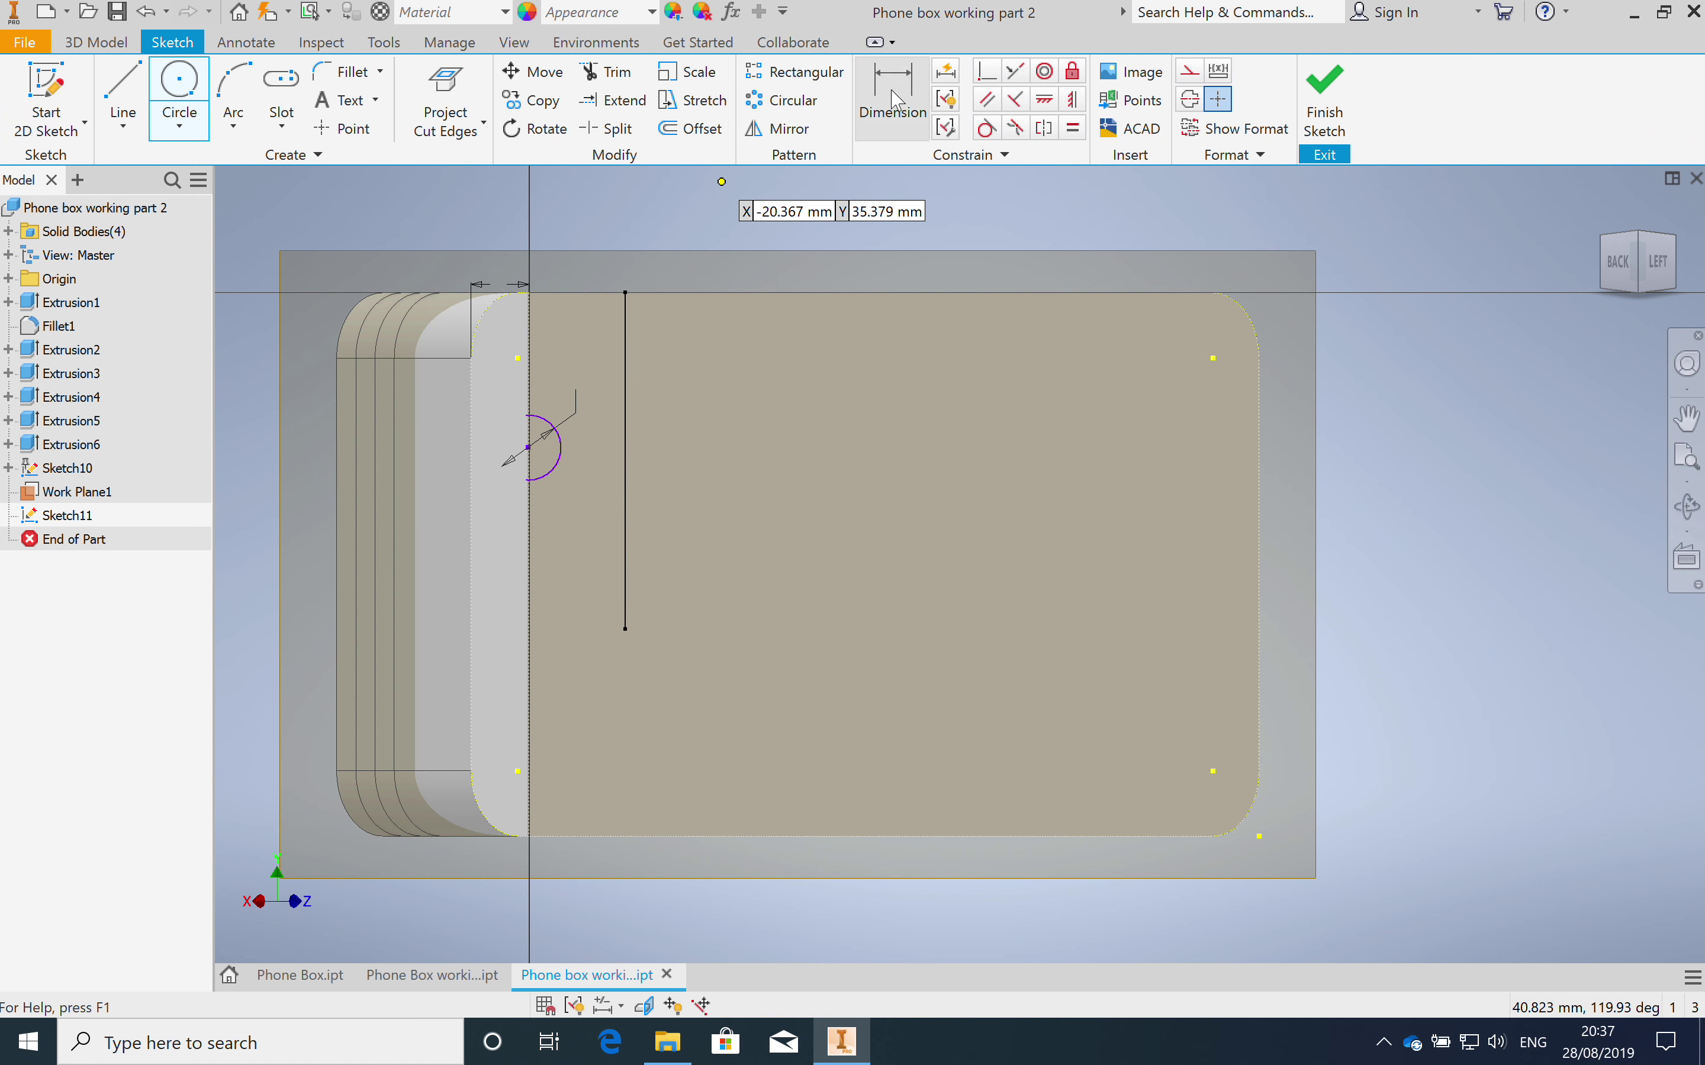
{"action": "left_click", "coordinate": [605, 292]}
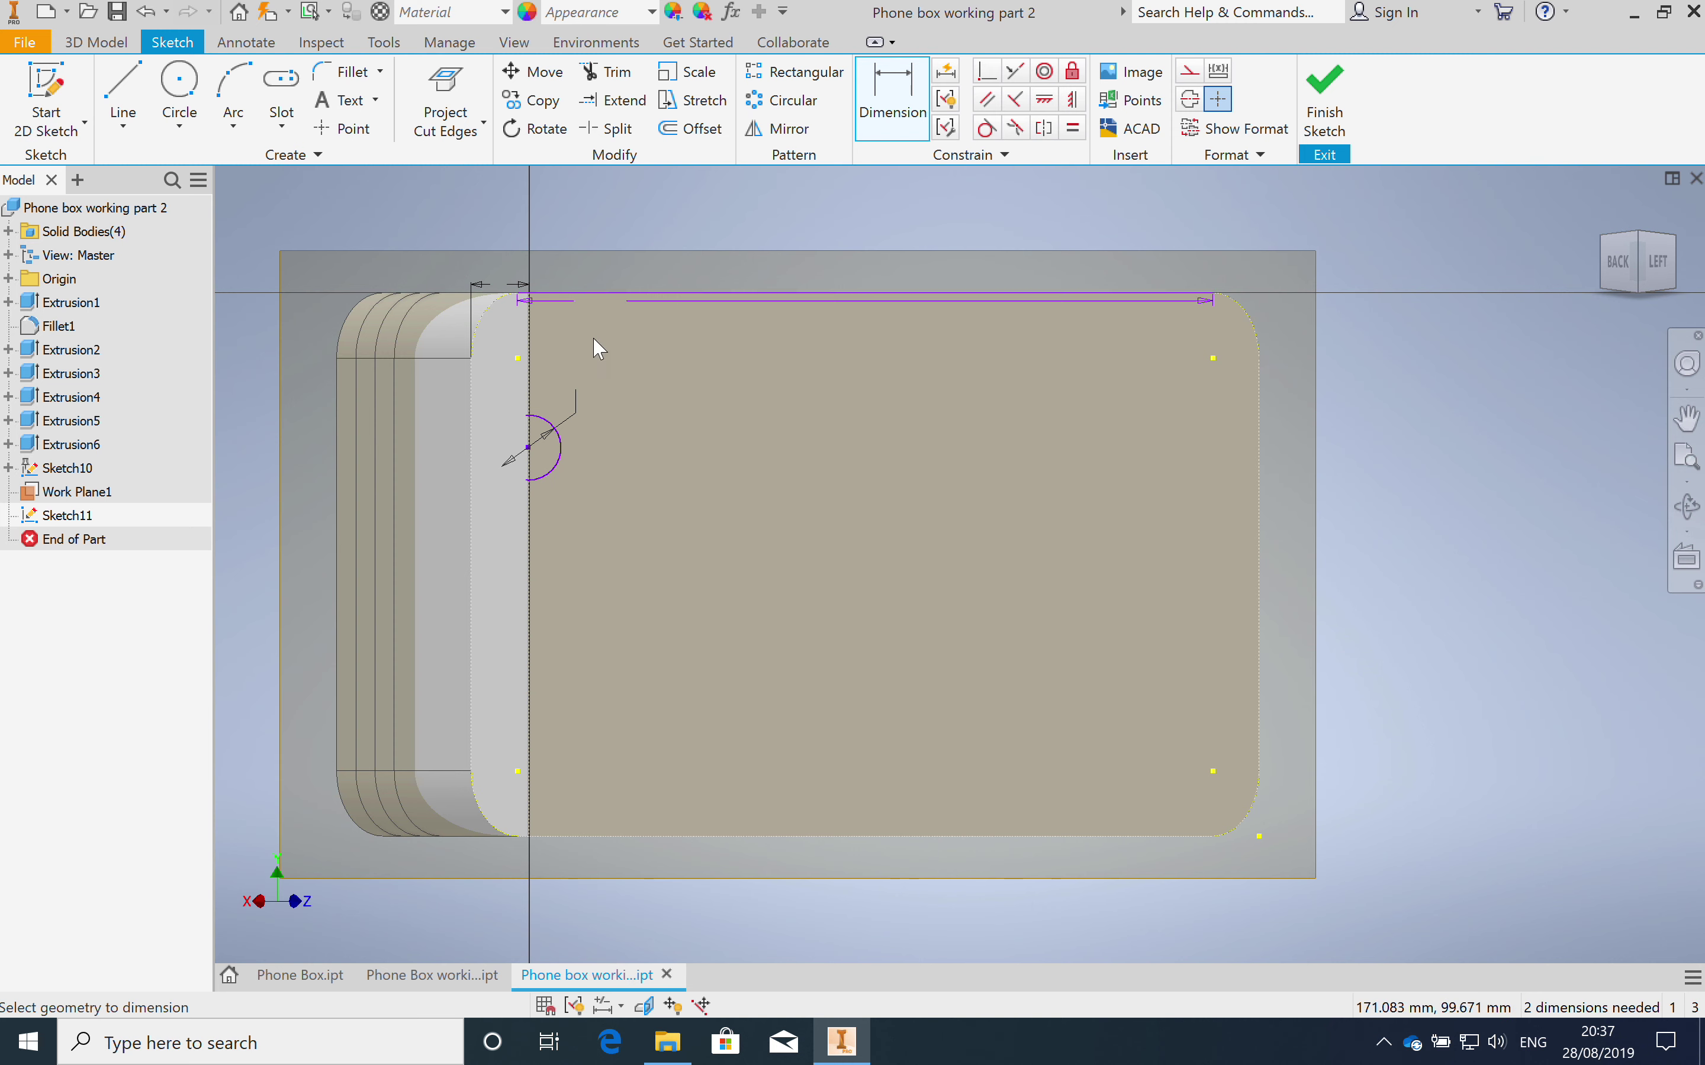
{"action": "left_click", "coordinate": [529, 447]}
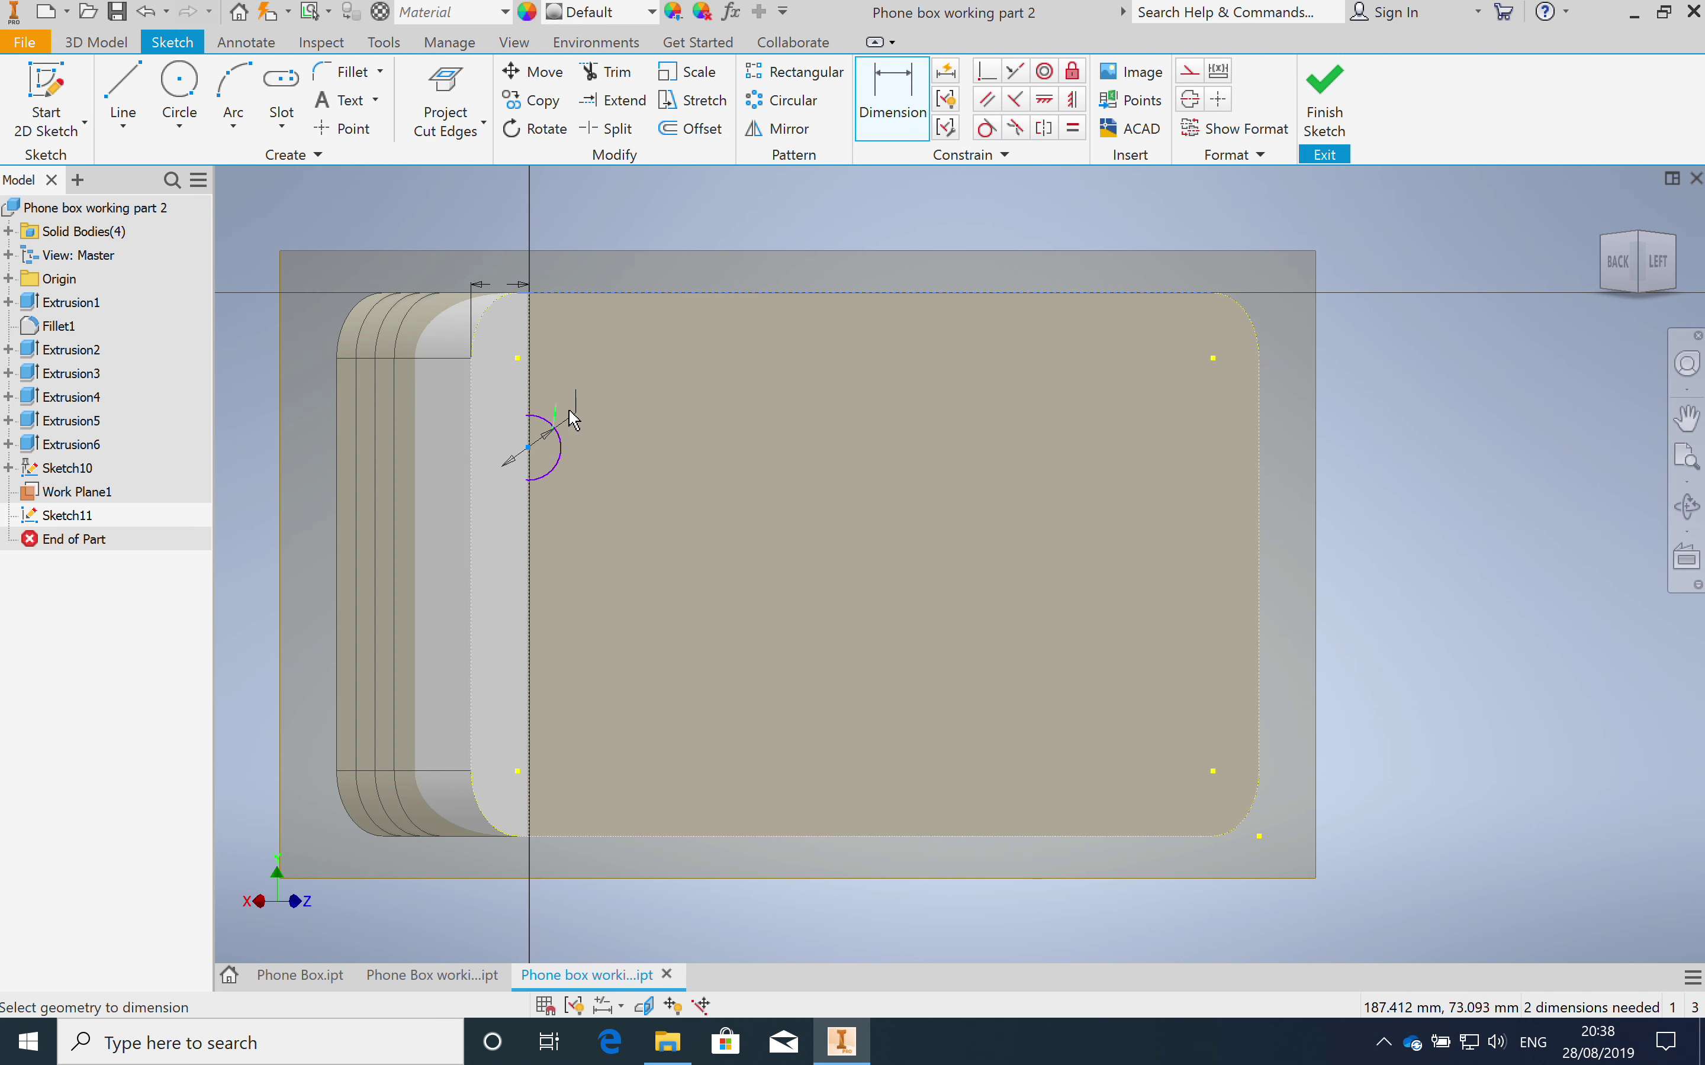
{"action": "left_click", "coordinate": [607, 384]}
{"action": "left_click", "coordinate": [614, 375]}
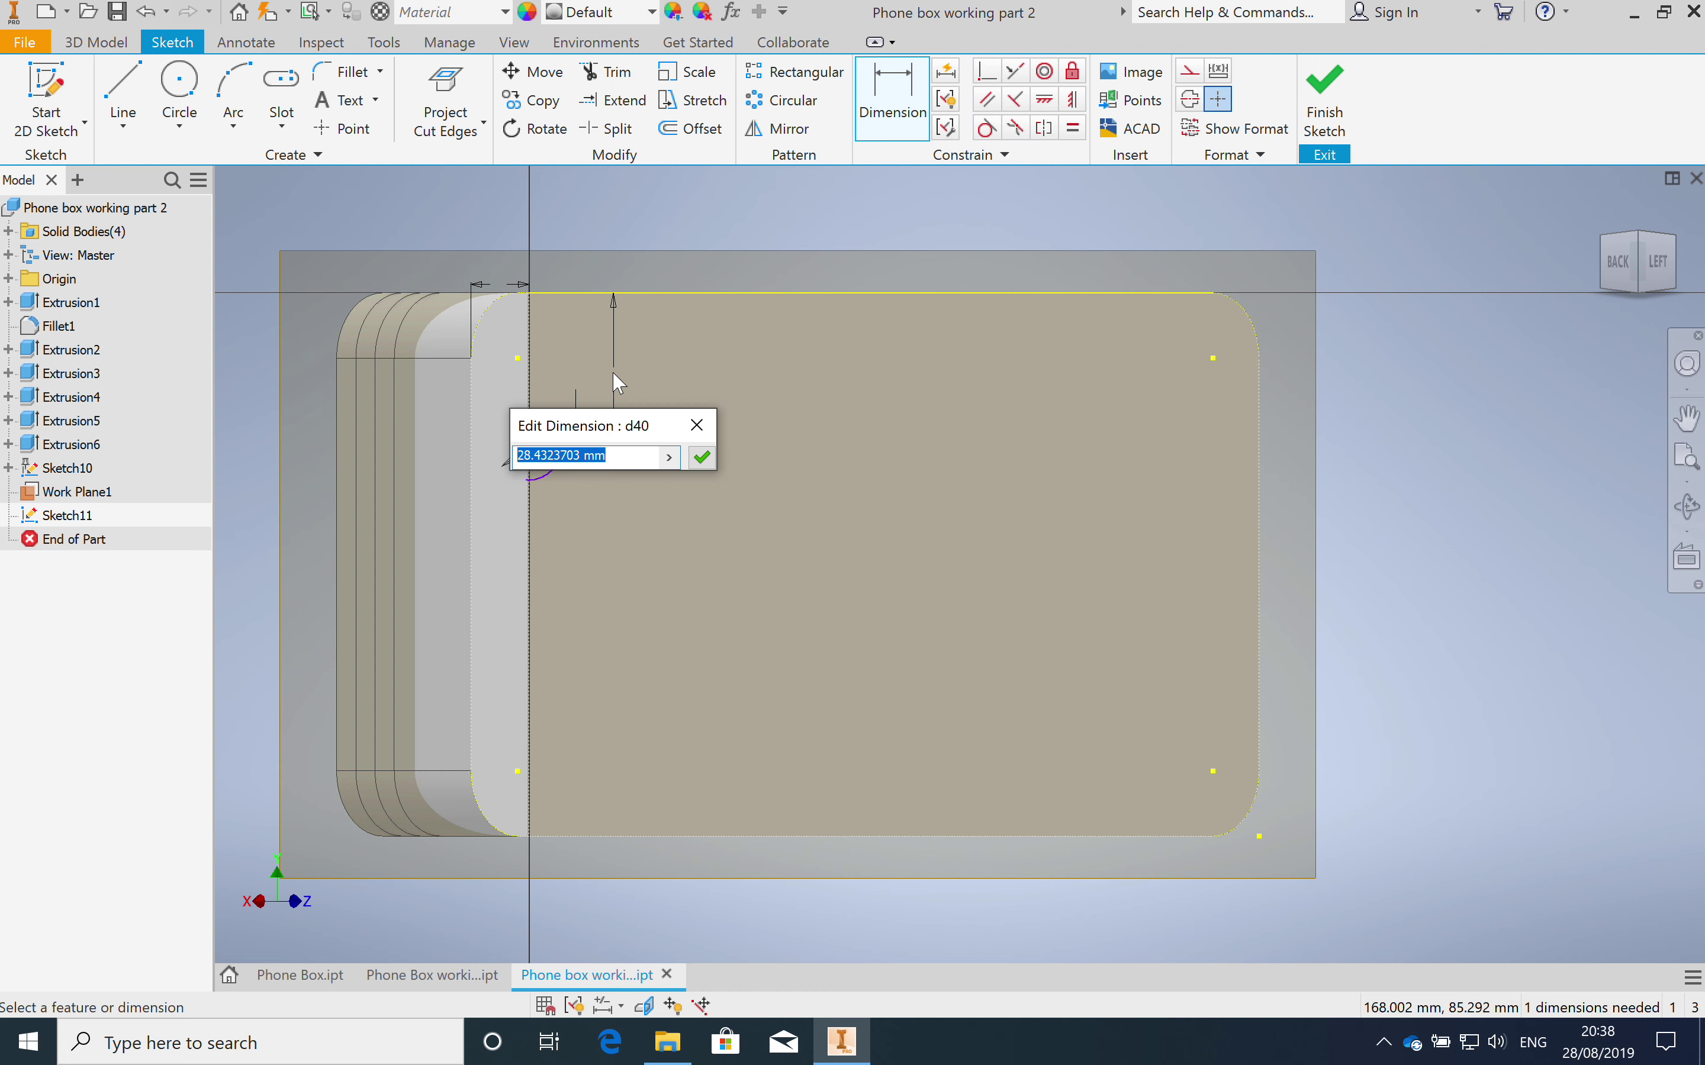
{"action": "type", "text": "35"}
{"action": "key", "text": "Return"}
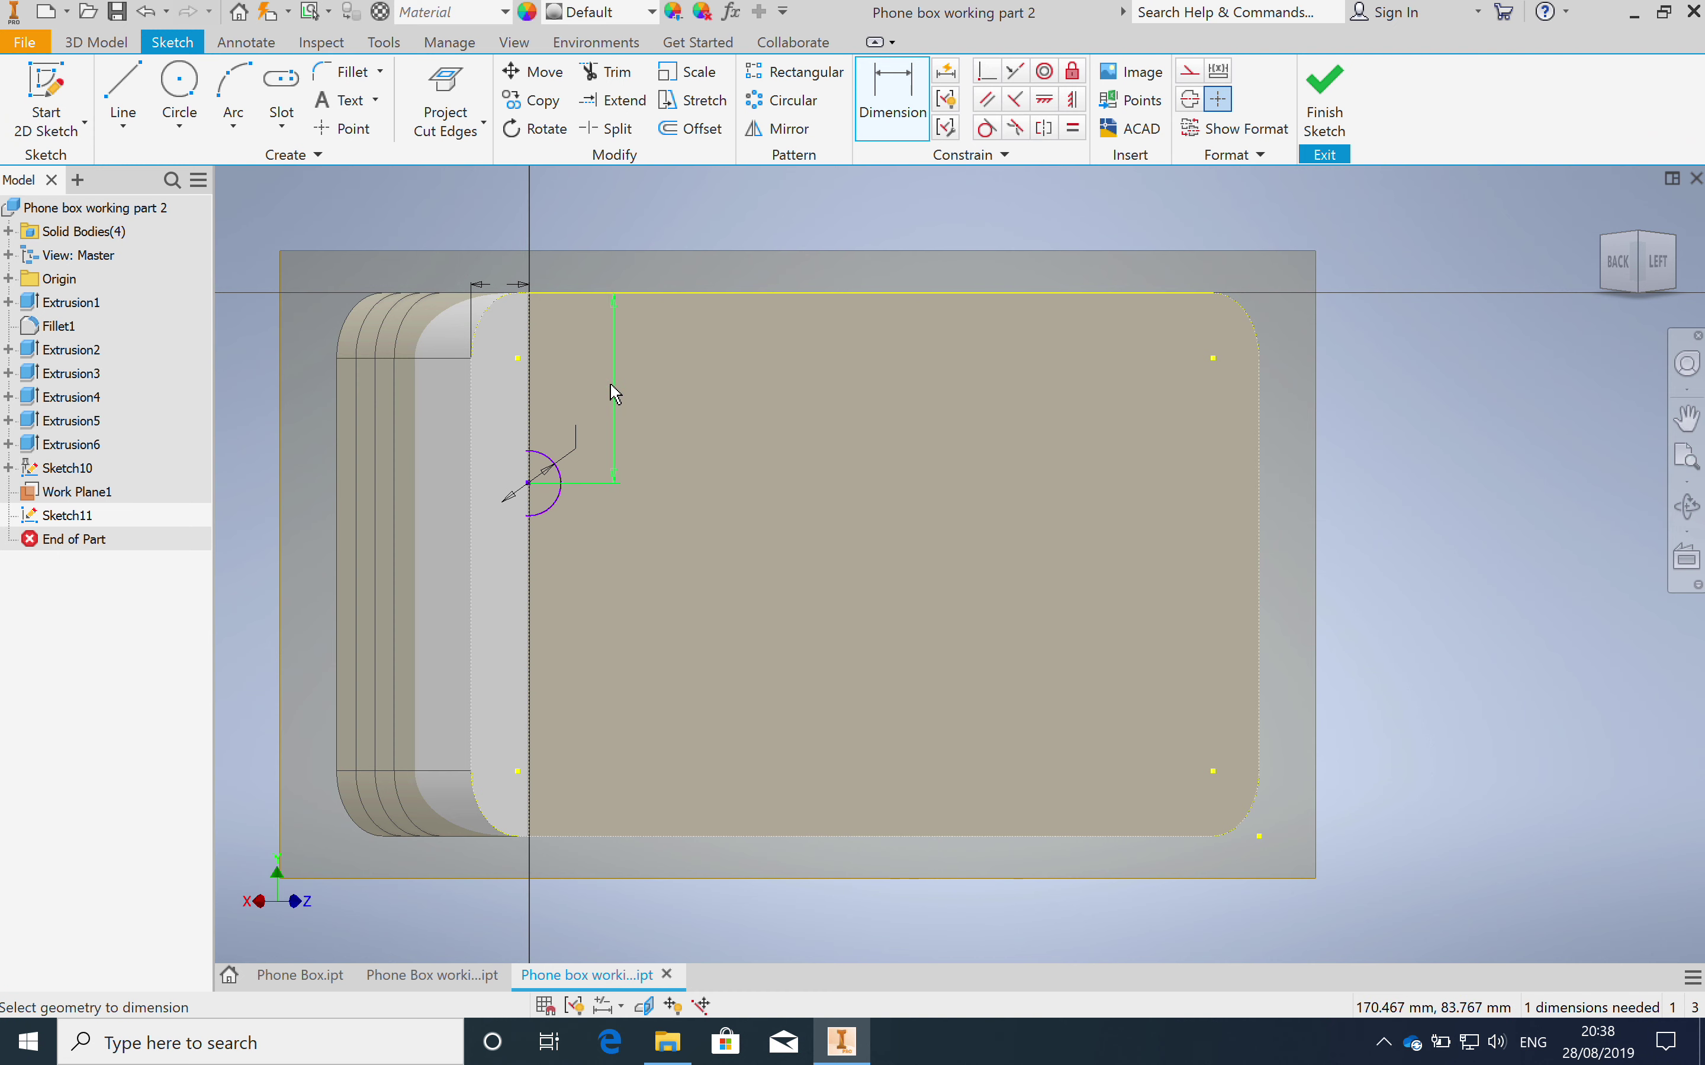
{"action": "left_click", "coordinate": [1327, 111]}
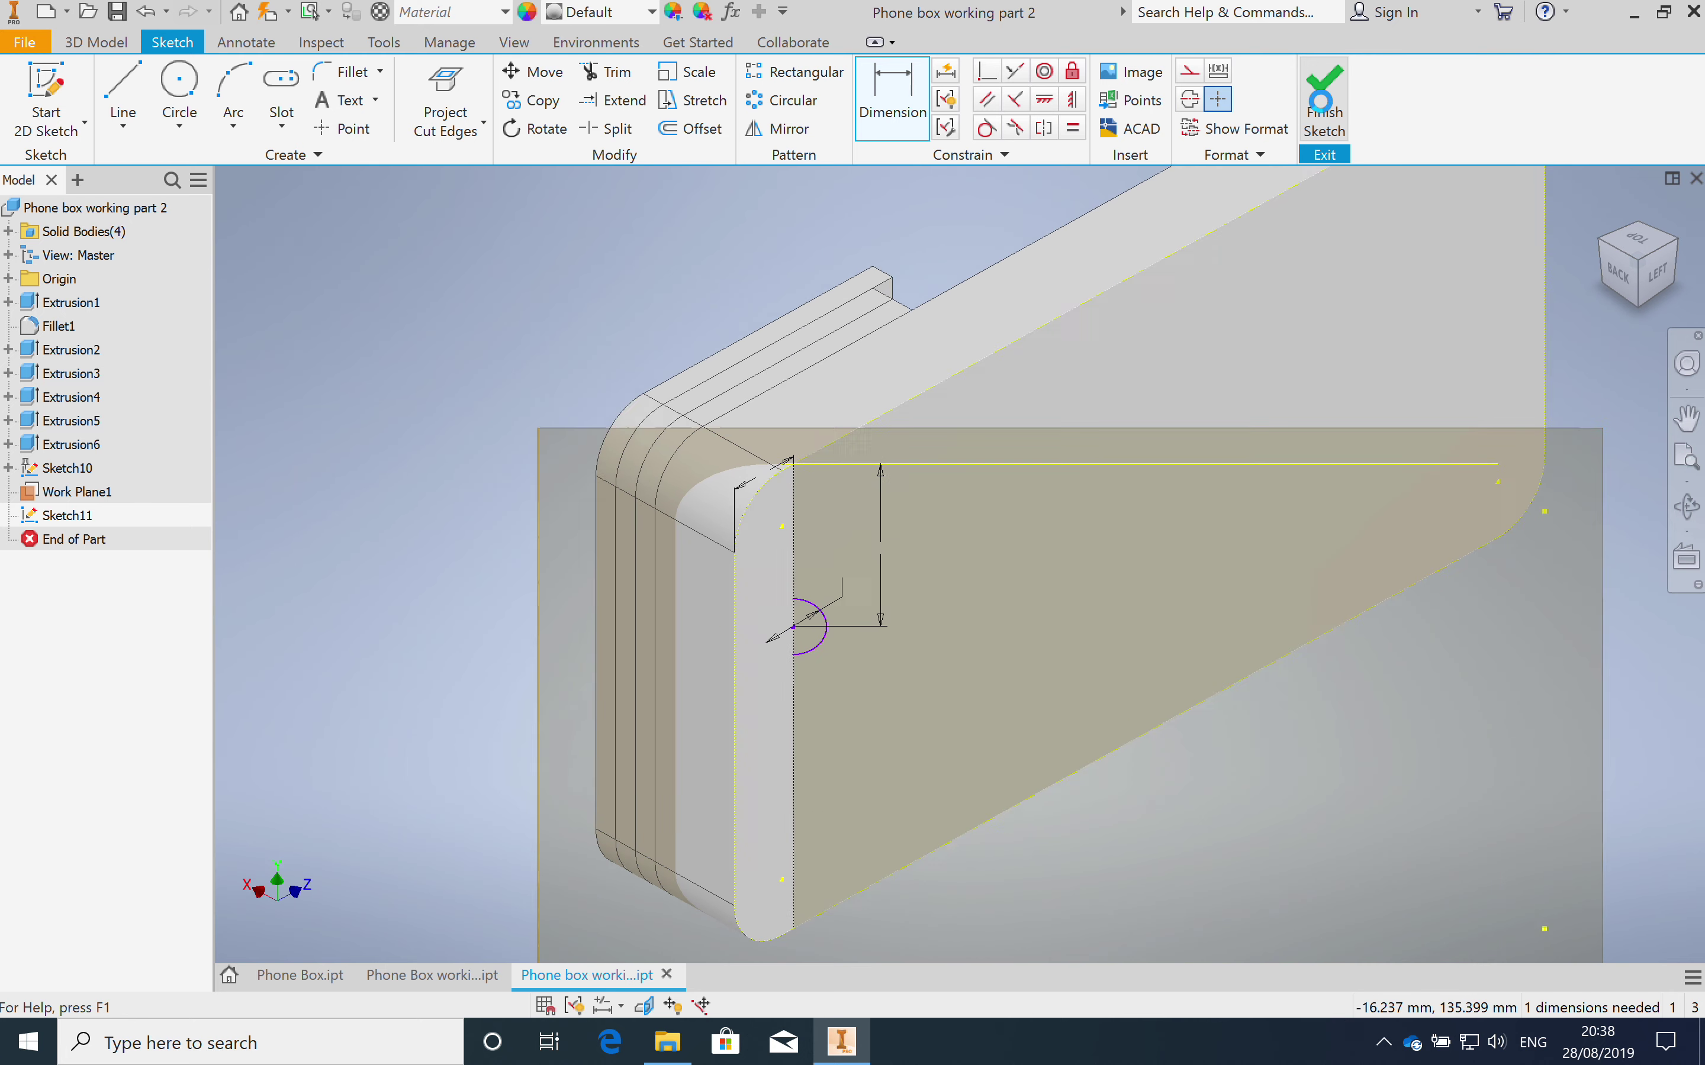
Step: Extrude the circle as a symmetric cut with Through All to make the angled hole
{"action": "left_click", "coordinate": [133, 97]}
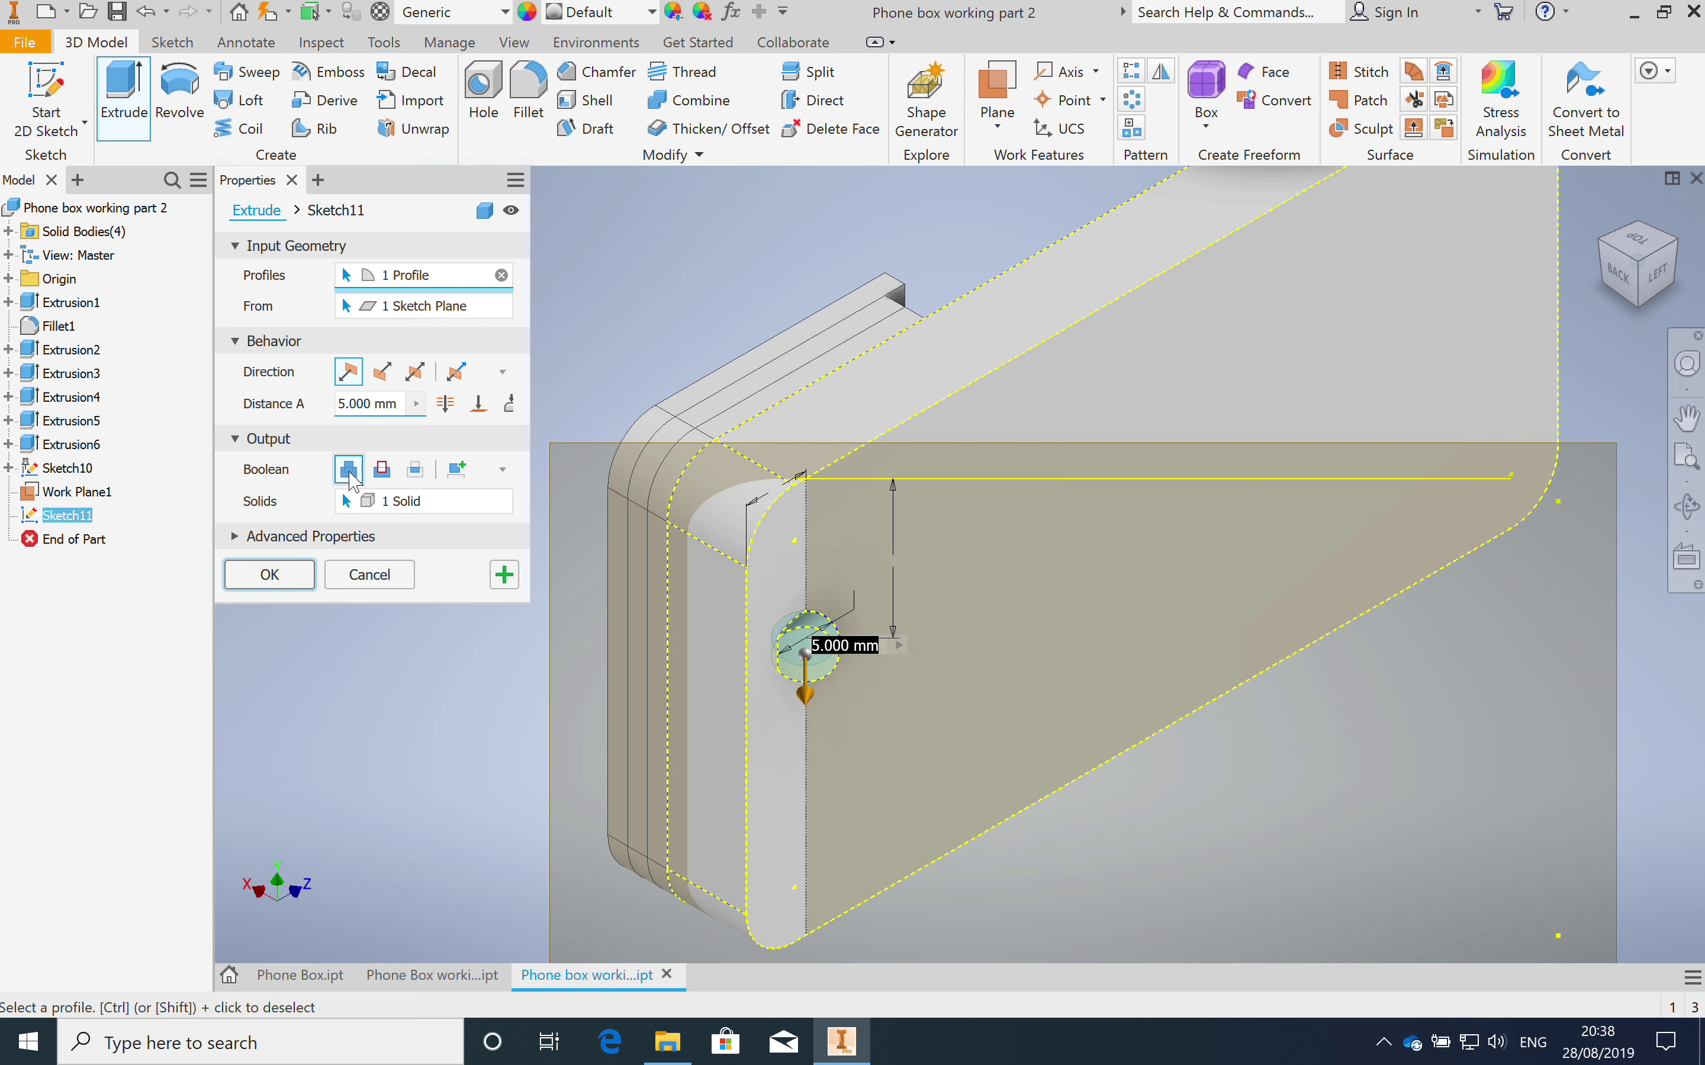
{"action": "left_click", "coordinate": [382, 470]}
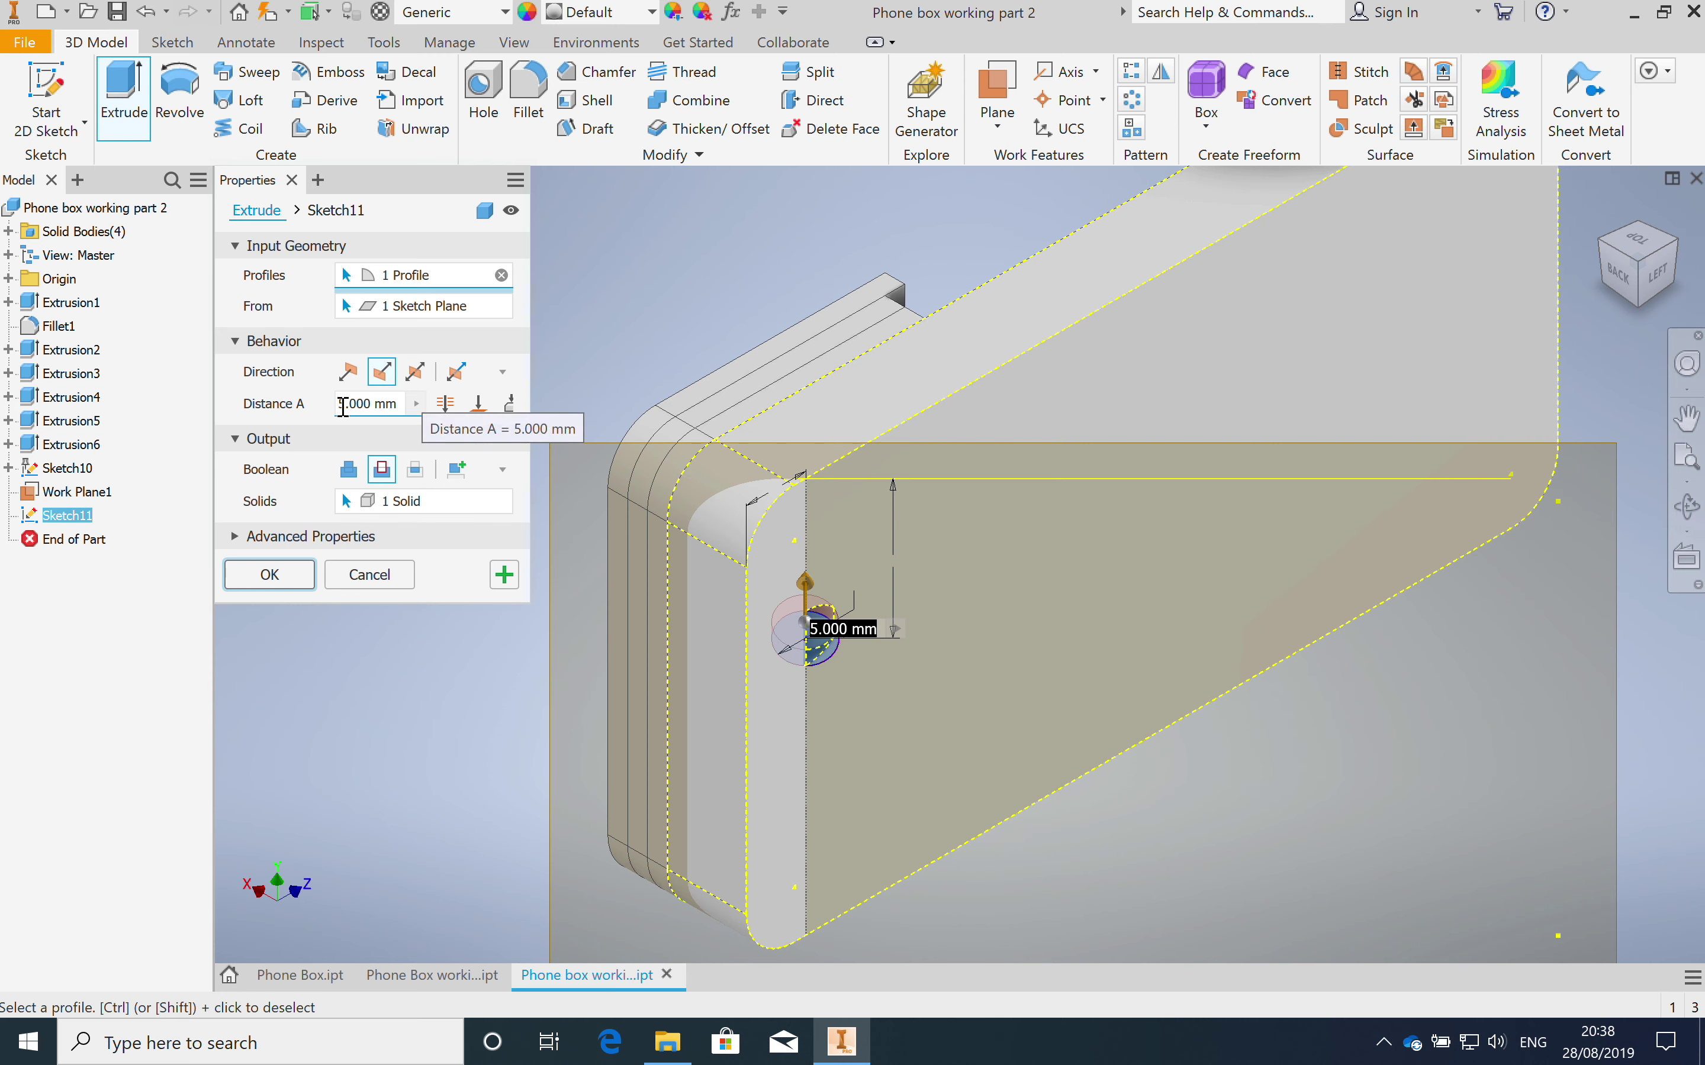
{"action": "left_click", "coordinate": [443, 408]}
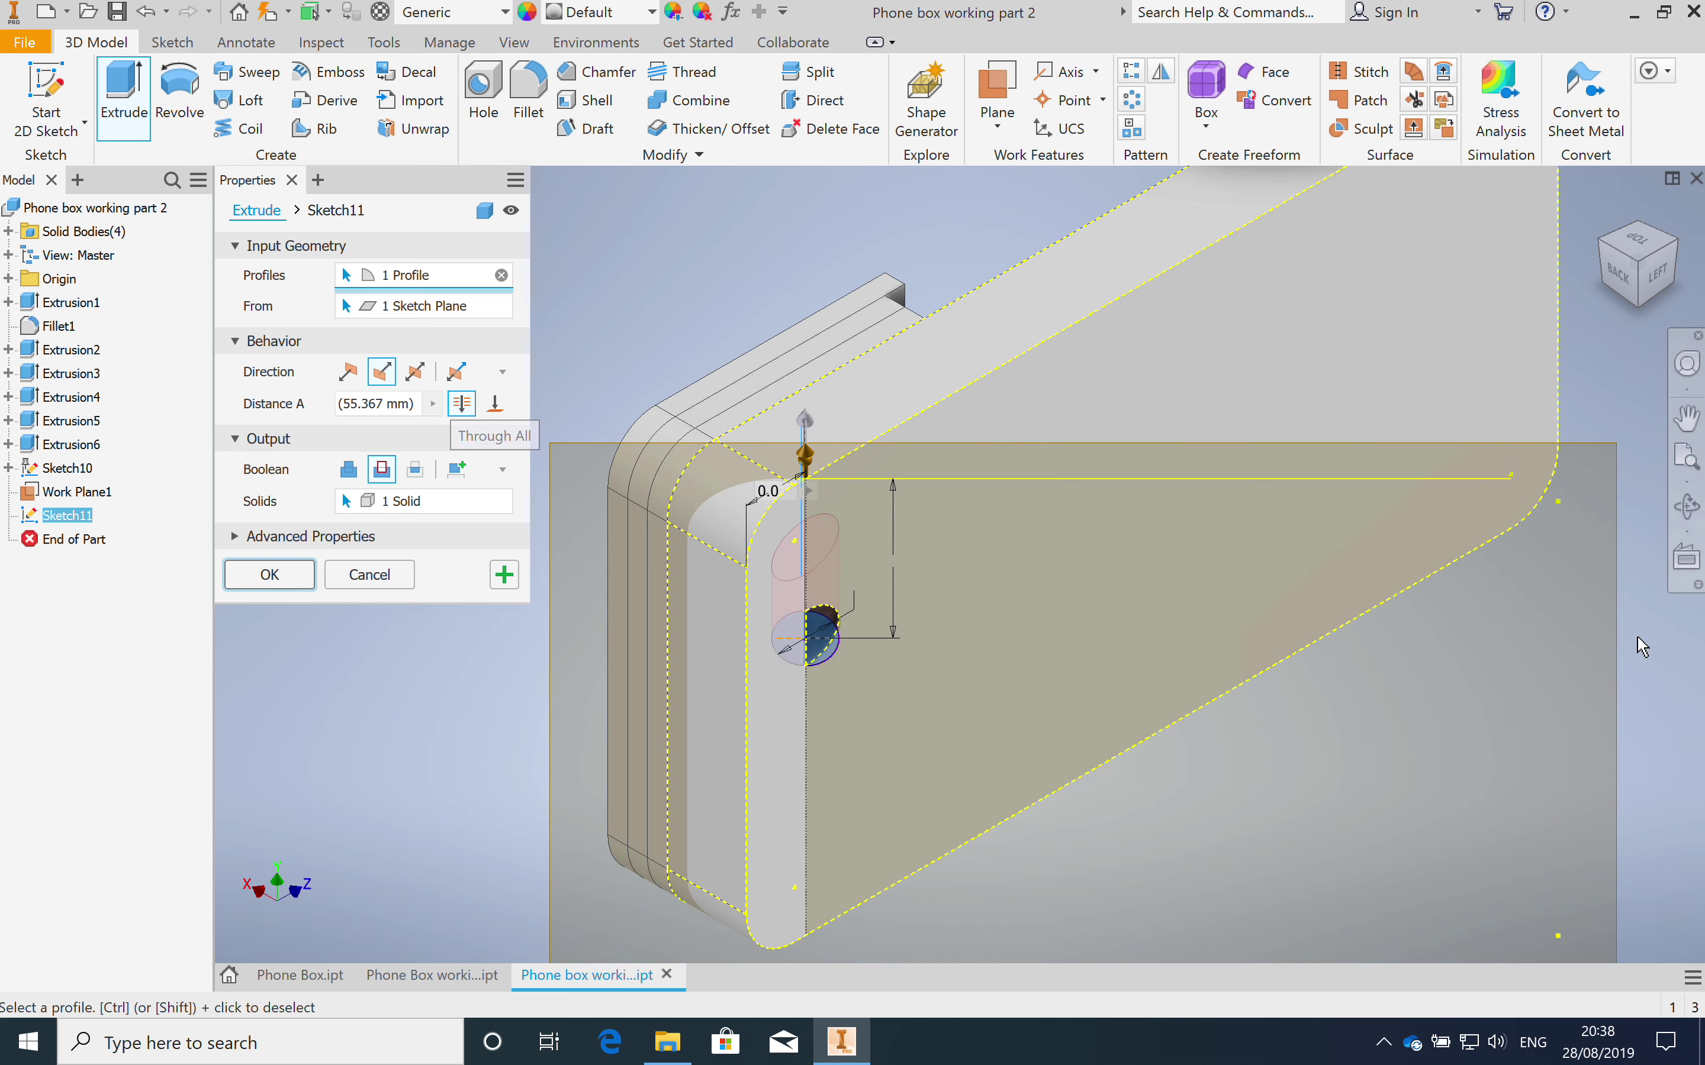
{"action": "left_click", "coordinate": [1694, 522]}
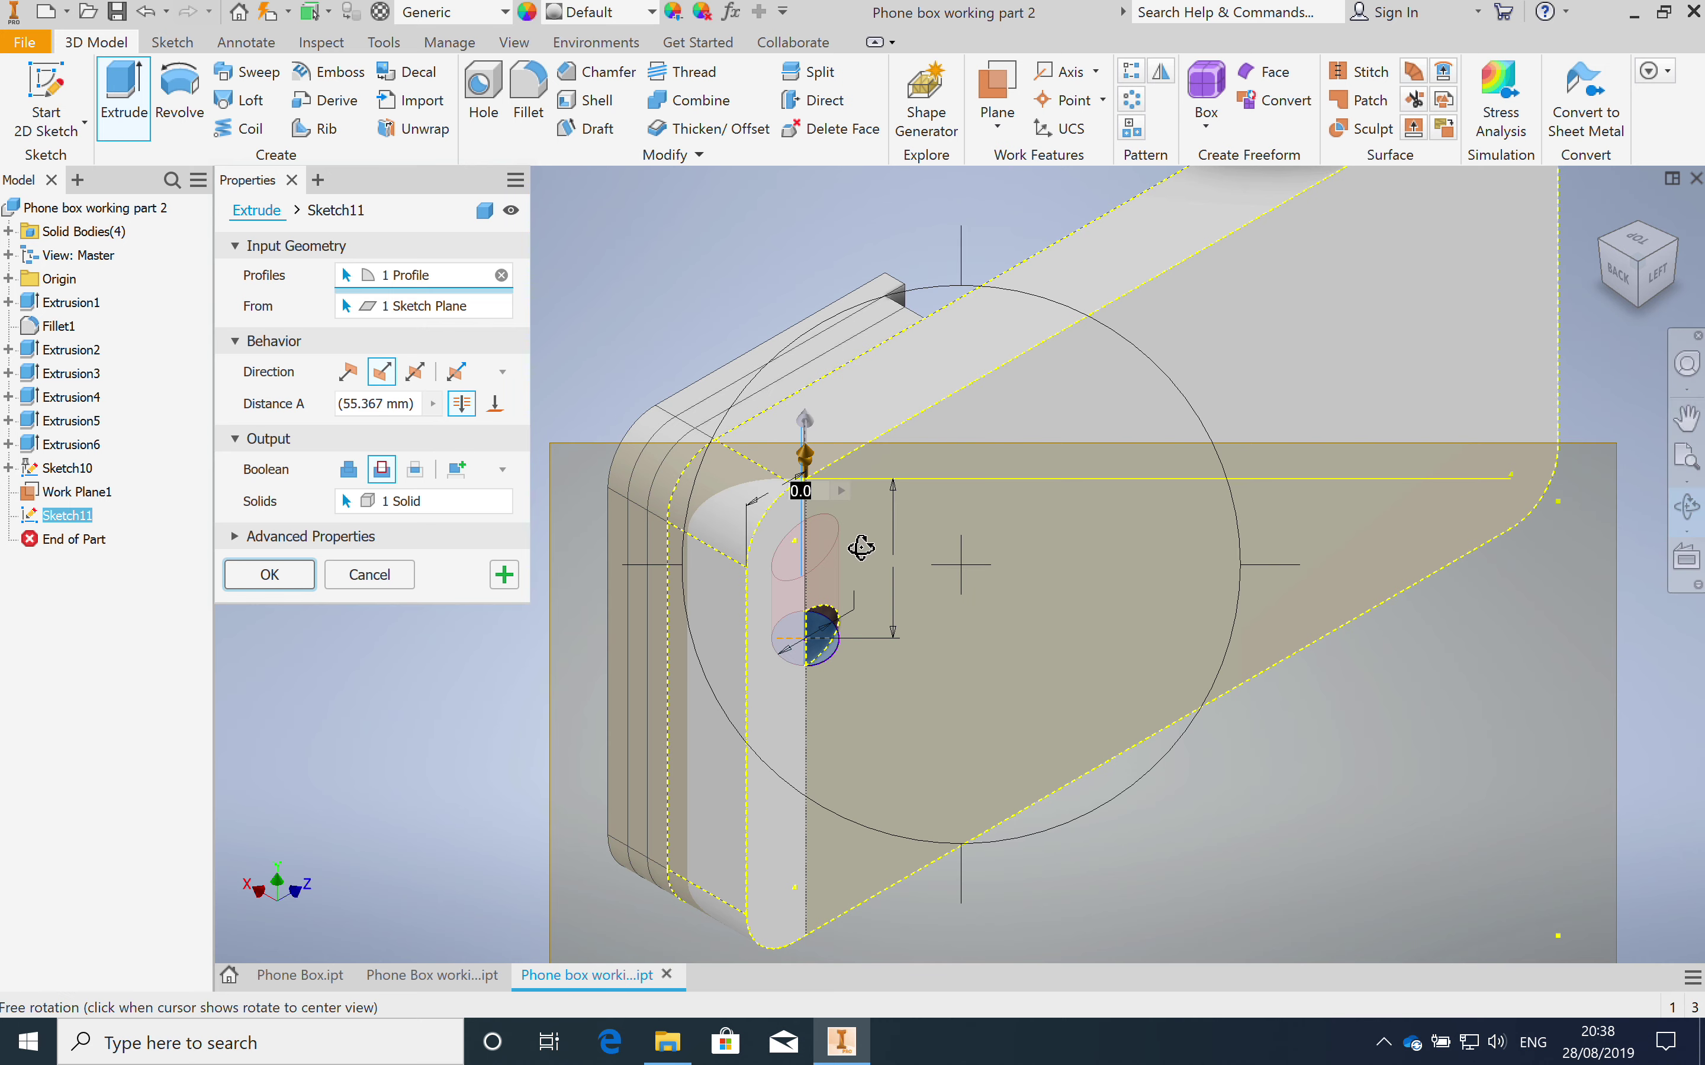
{"action": "mouse_move", "coordinate": [867, 544]}
{"action": "left_mouse_down"}
{"action": "mouse_move", "coordinate": [890, 666]}
{"action": "mouse_move", "coordinate": [854, 467]}
{"action": "left_mouse_up"}
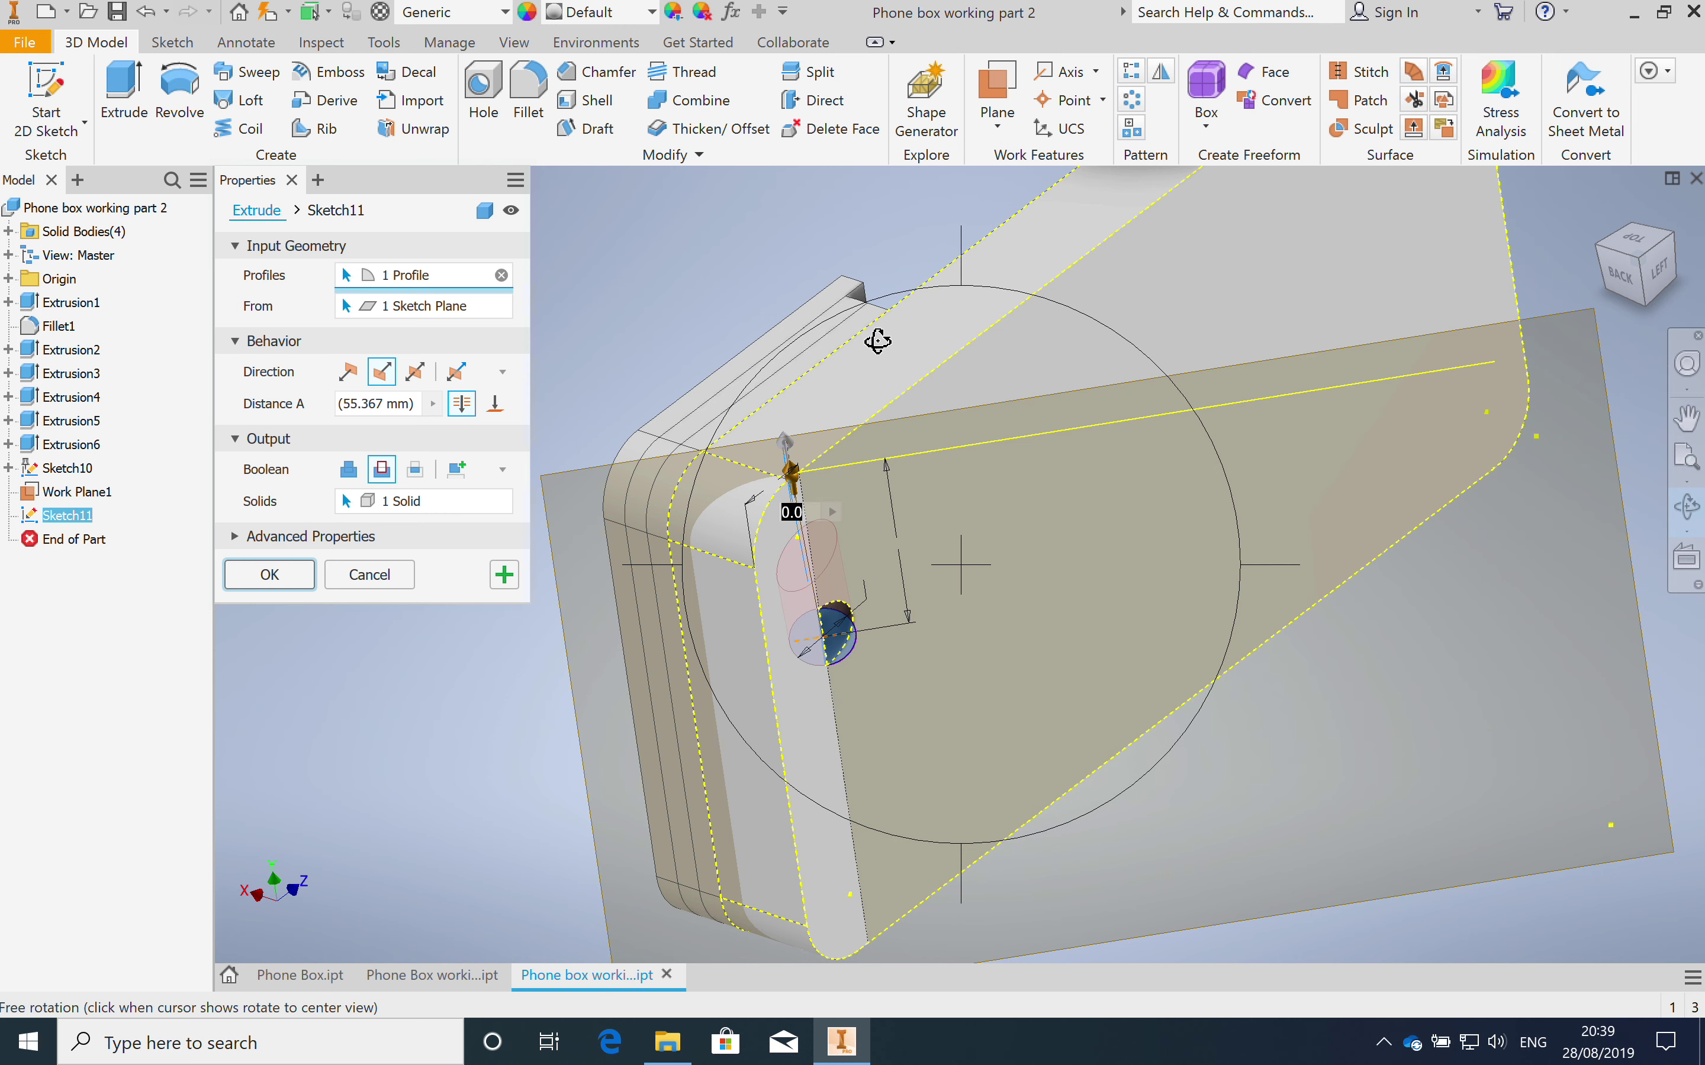
{"action": "left_click", "coordinate": [415, 373]}
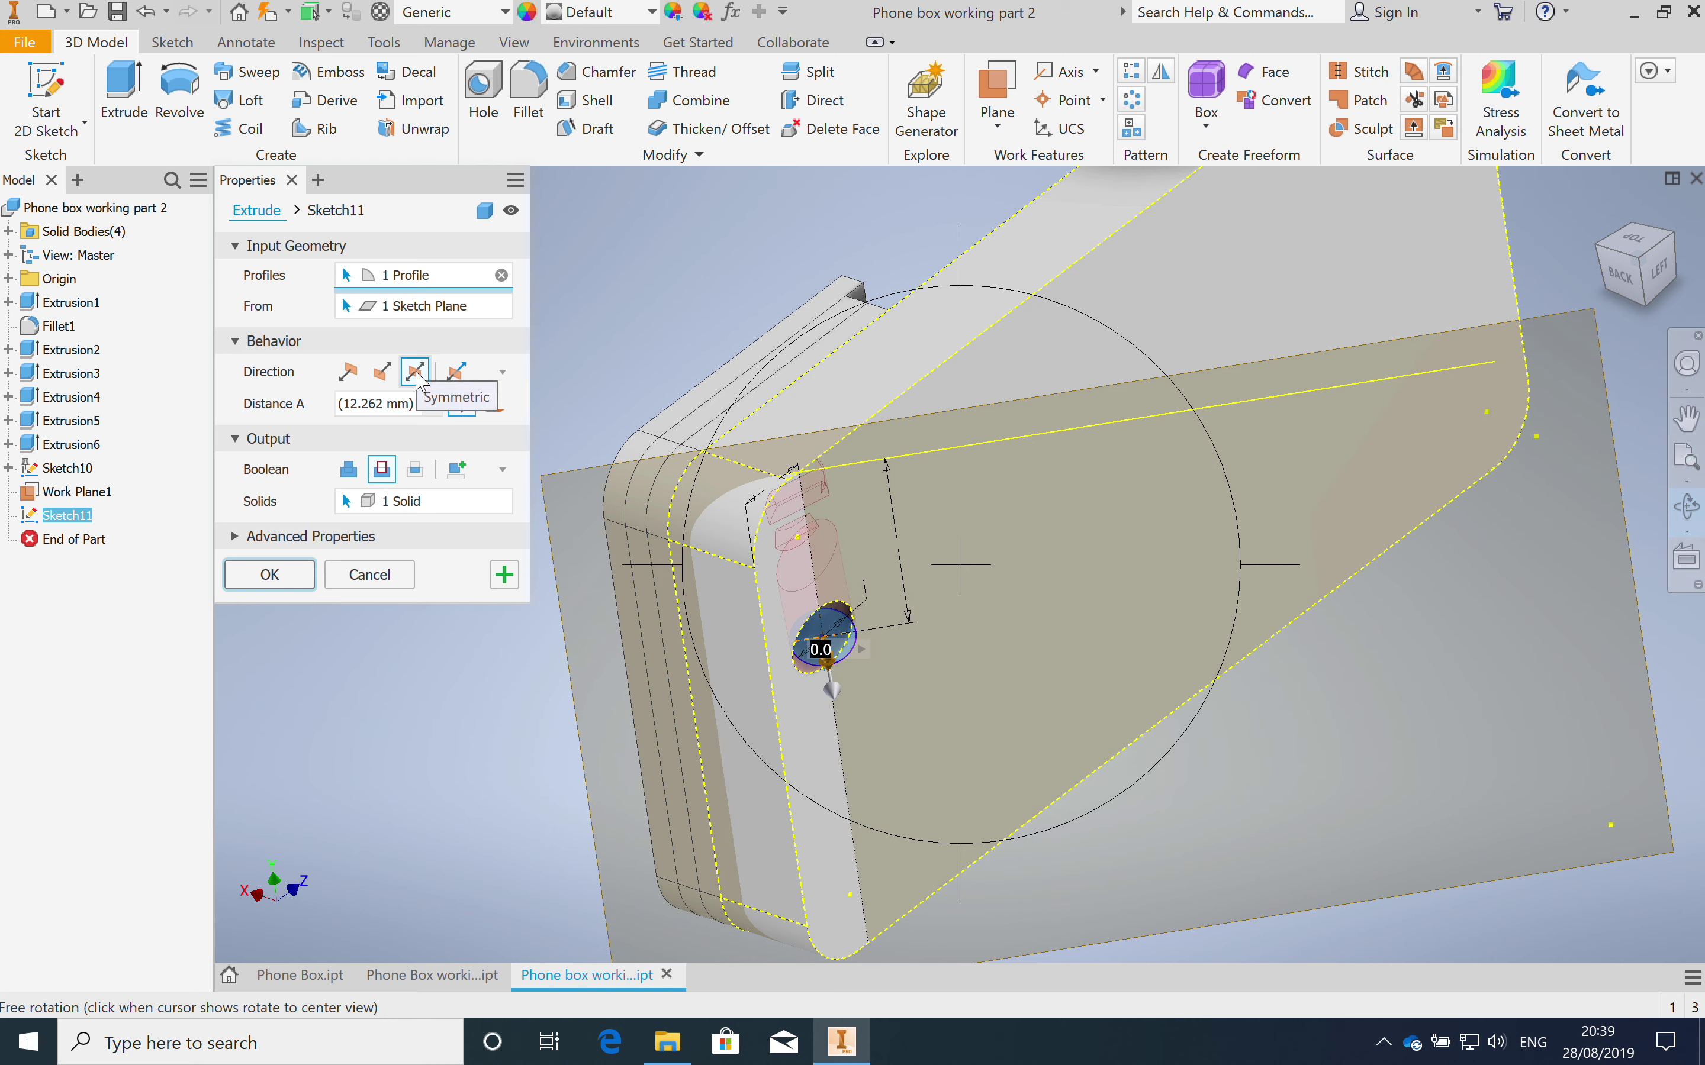
{"action": "left_click", "coordinate": [270, 575]}
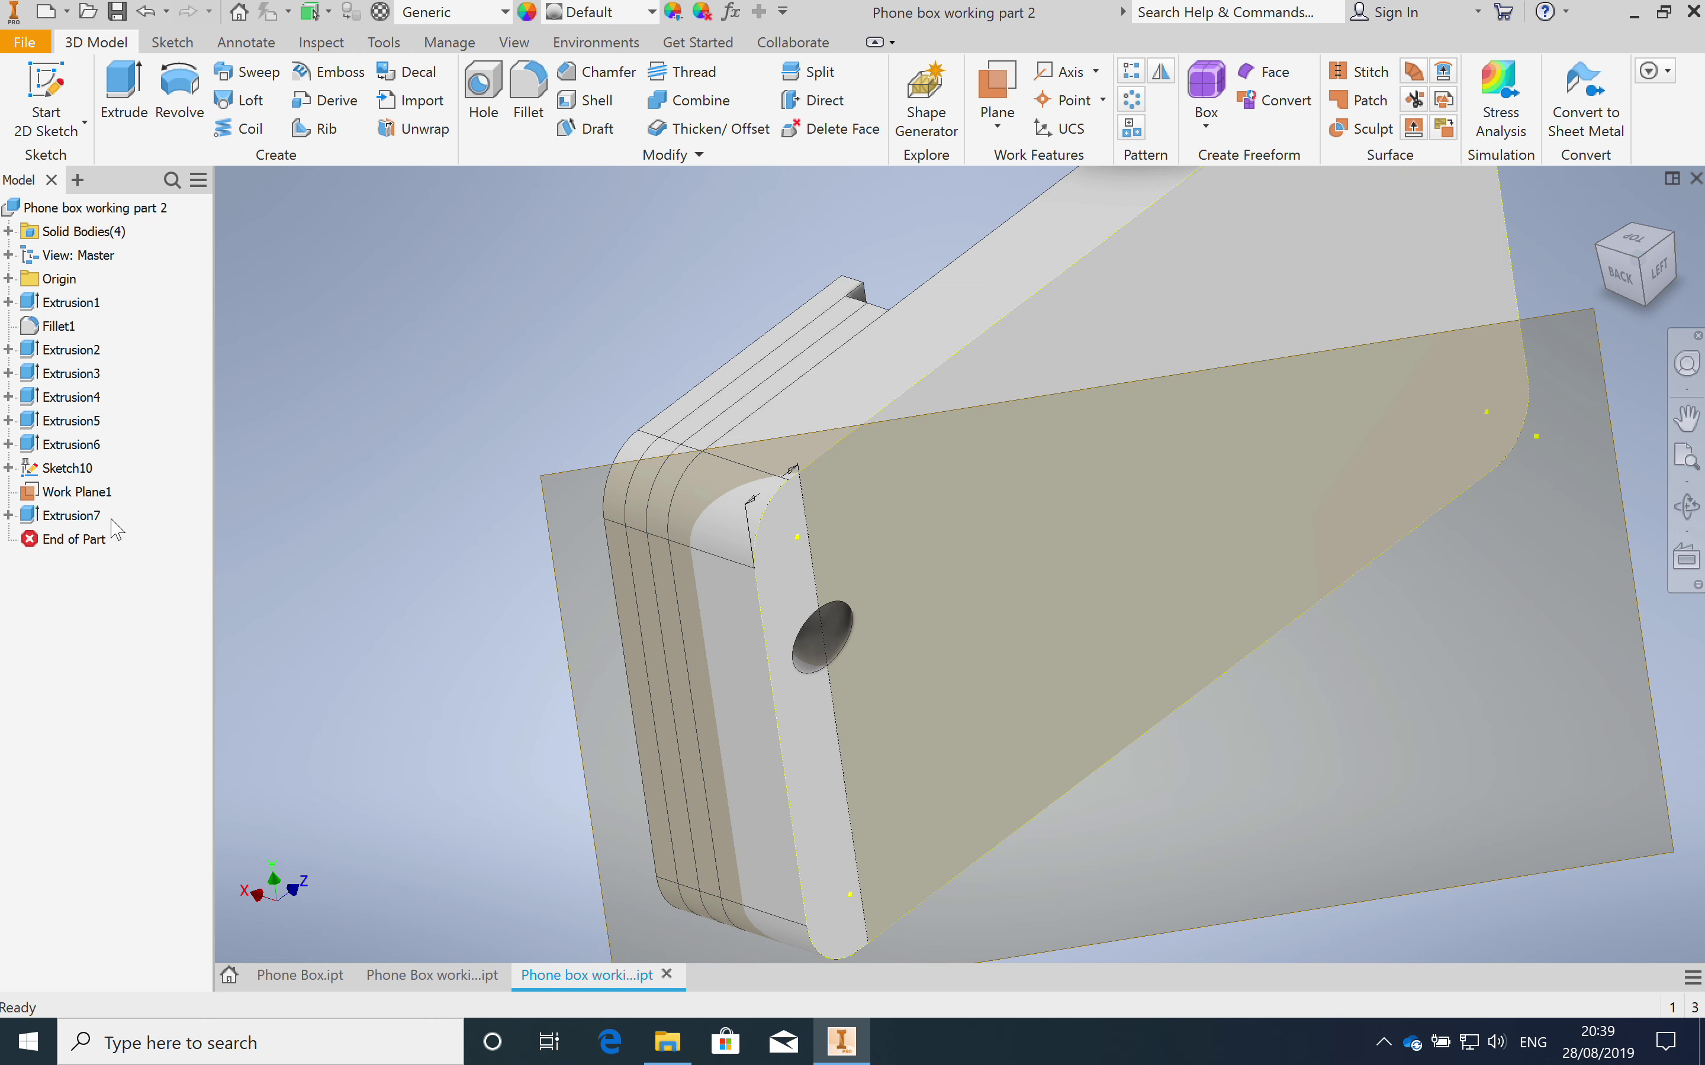
Step: Hide the 45-degree work plane and the construction line sketch, Sketch10
{"action": "right_click", "coordinate": [75, 496]}
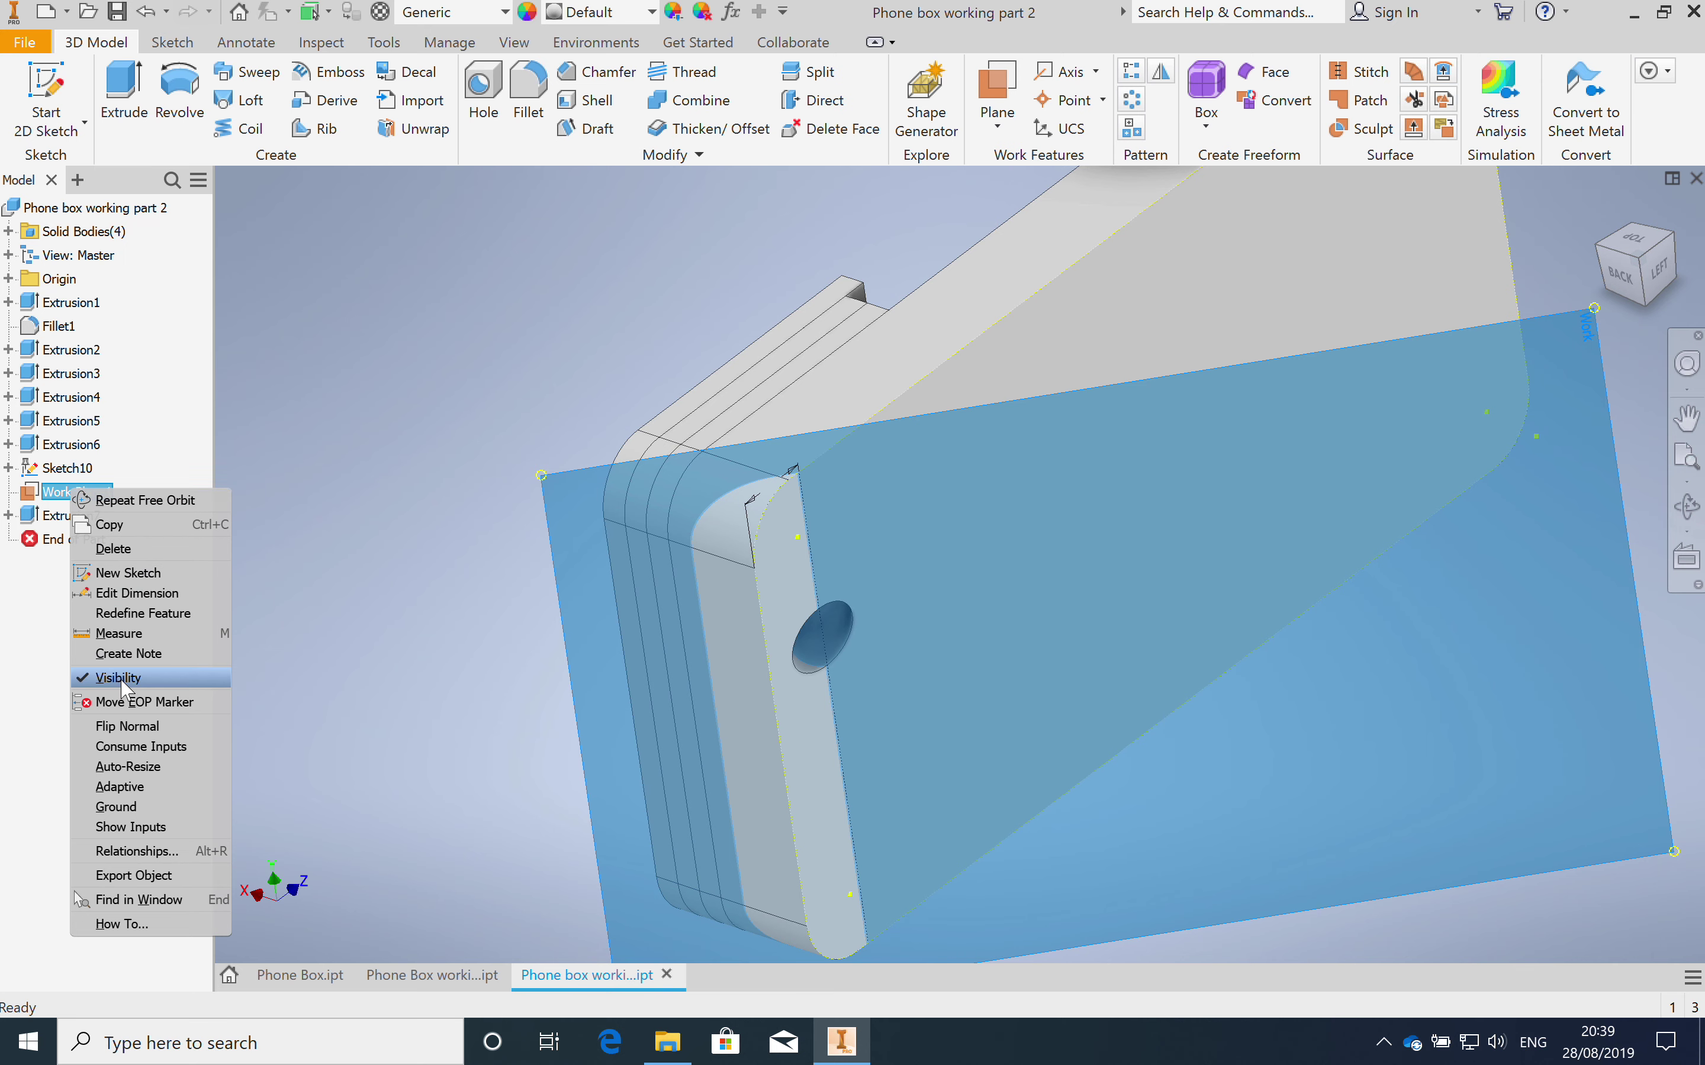
{"action": "left_click", "coordinate": [123, 681]}
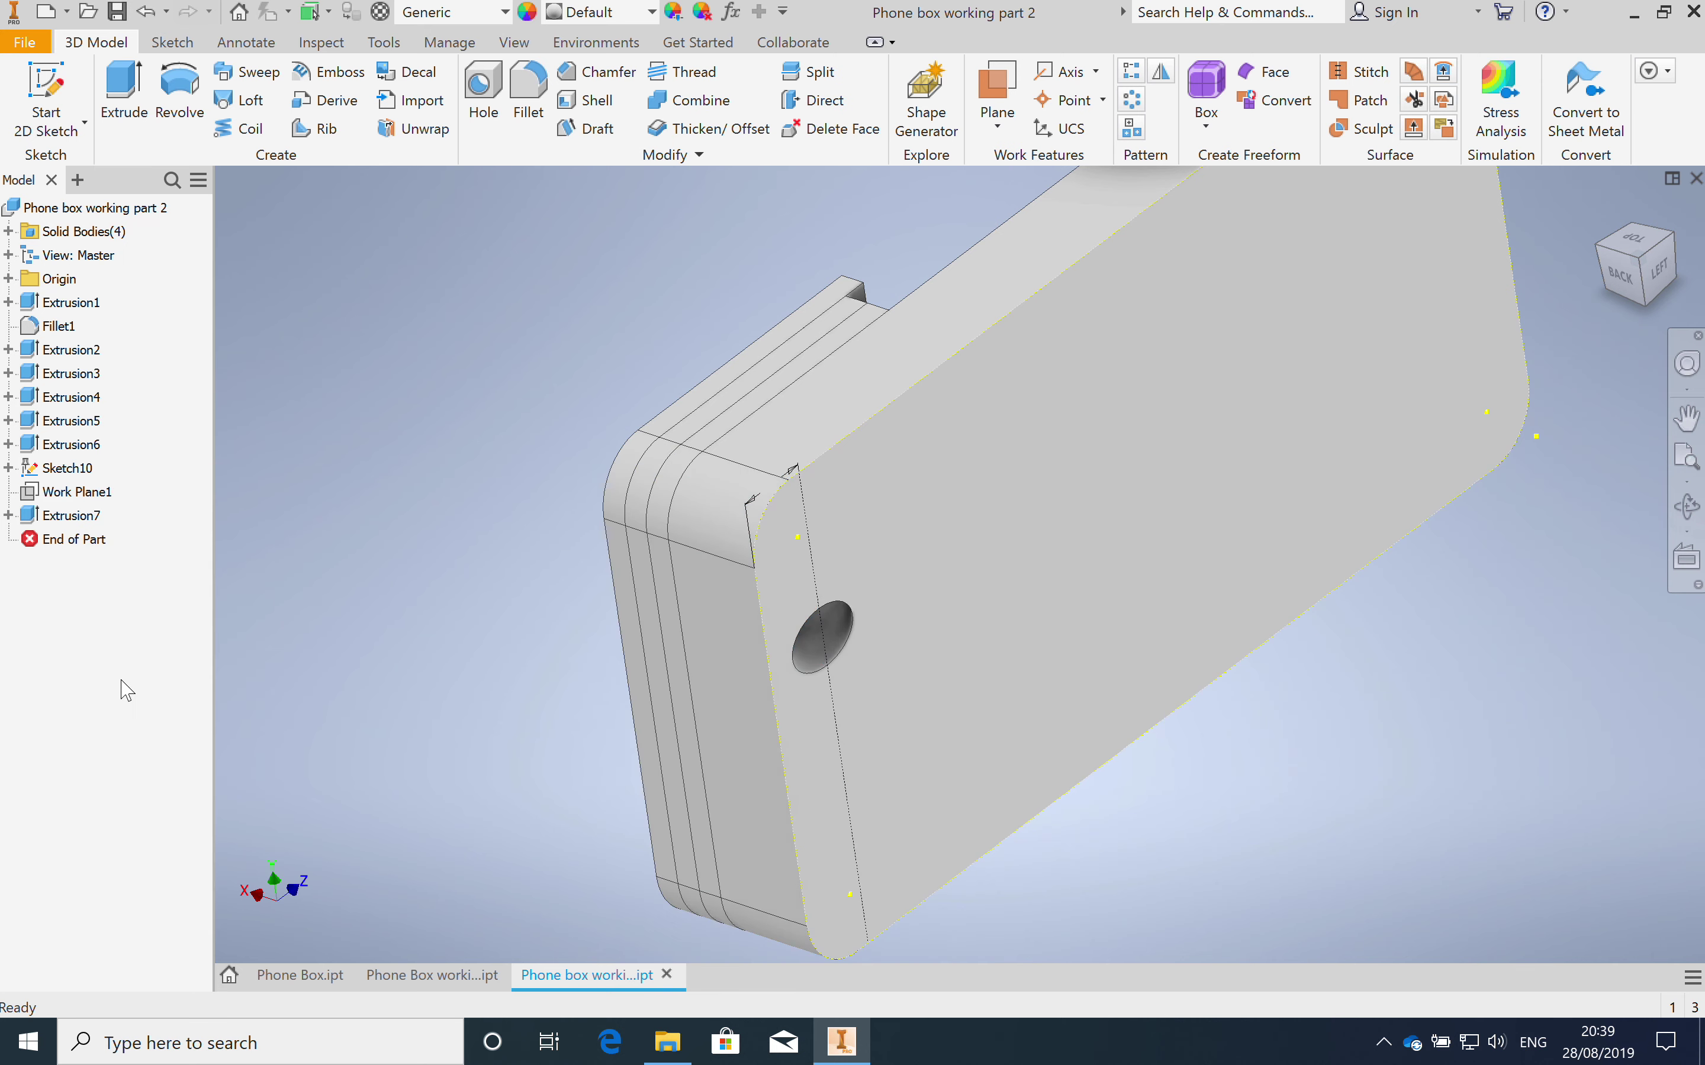
{"action": "right_click", "coordinate": [70, 472]}
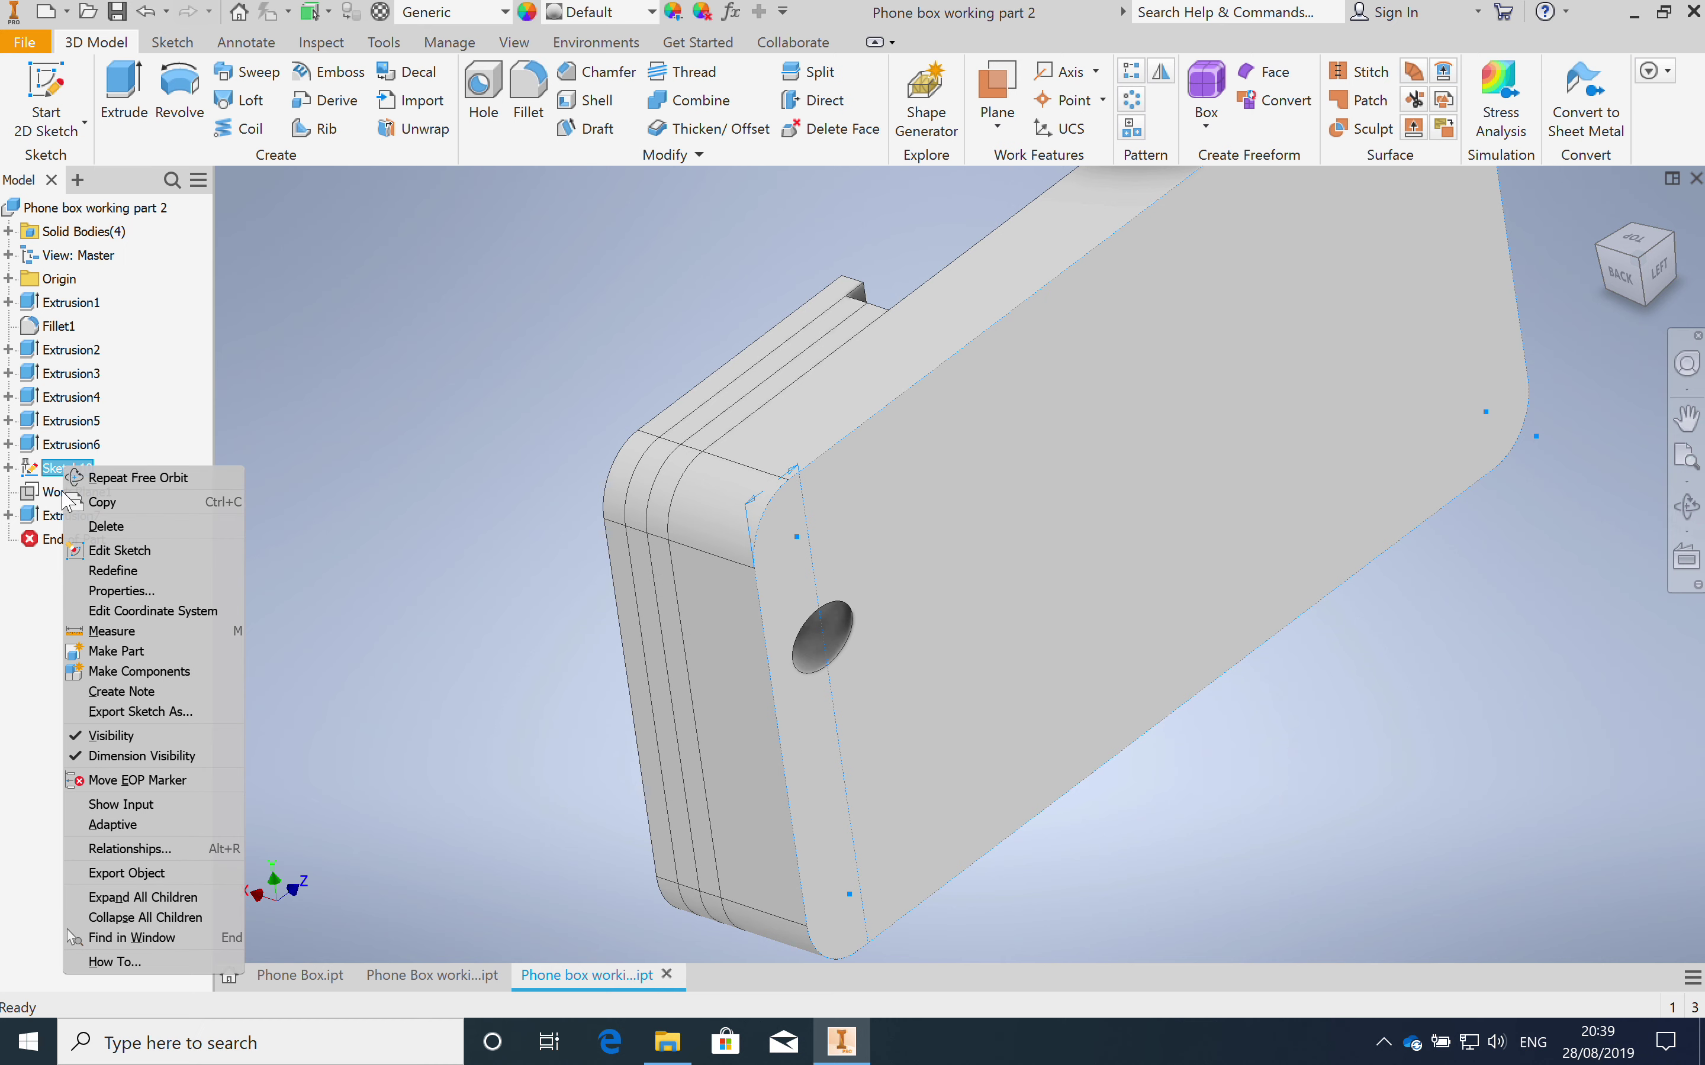
{"action": "left_click", "coordinate": [112, 735]}
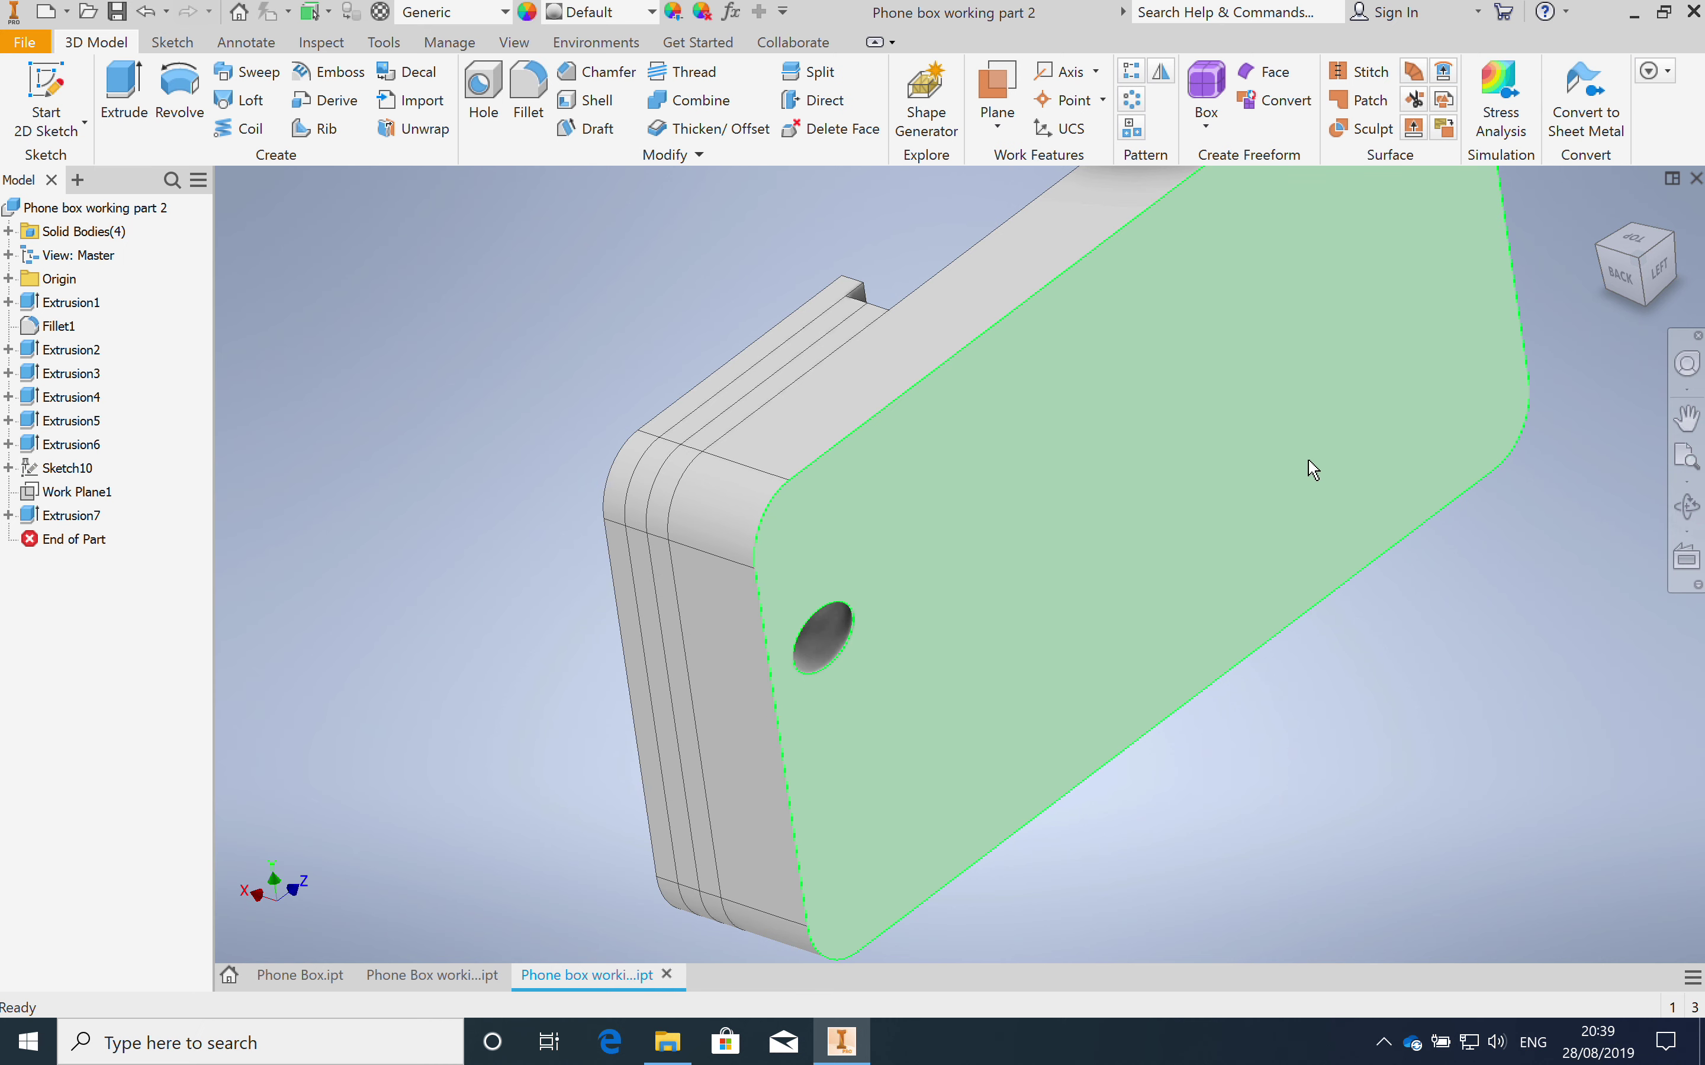
Step: Show the part from its Right side, facing the recess and slotted grille, and set this view as Front
{"action": "left_click", "coordinate": [1632, 228]}
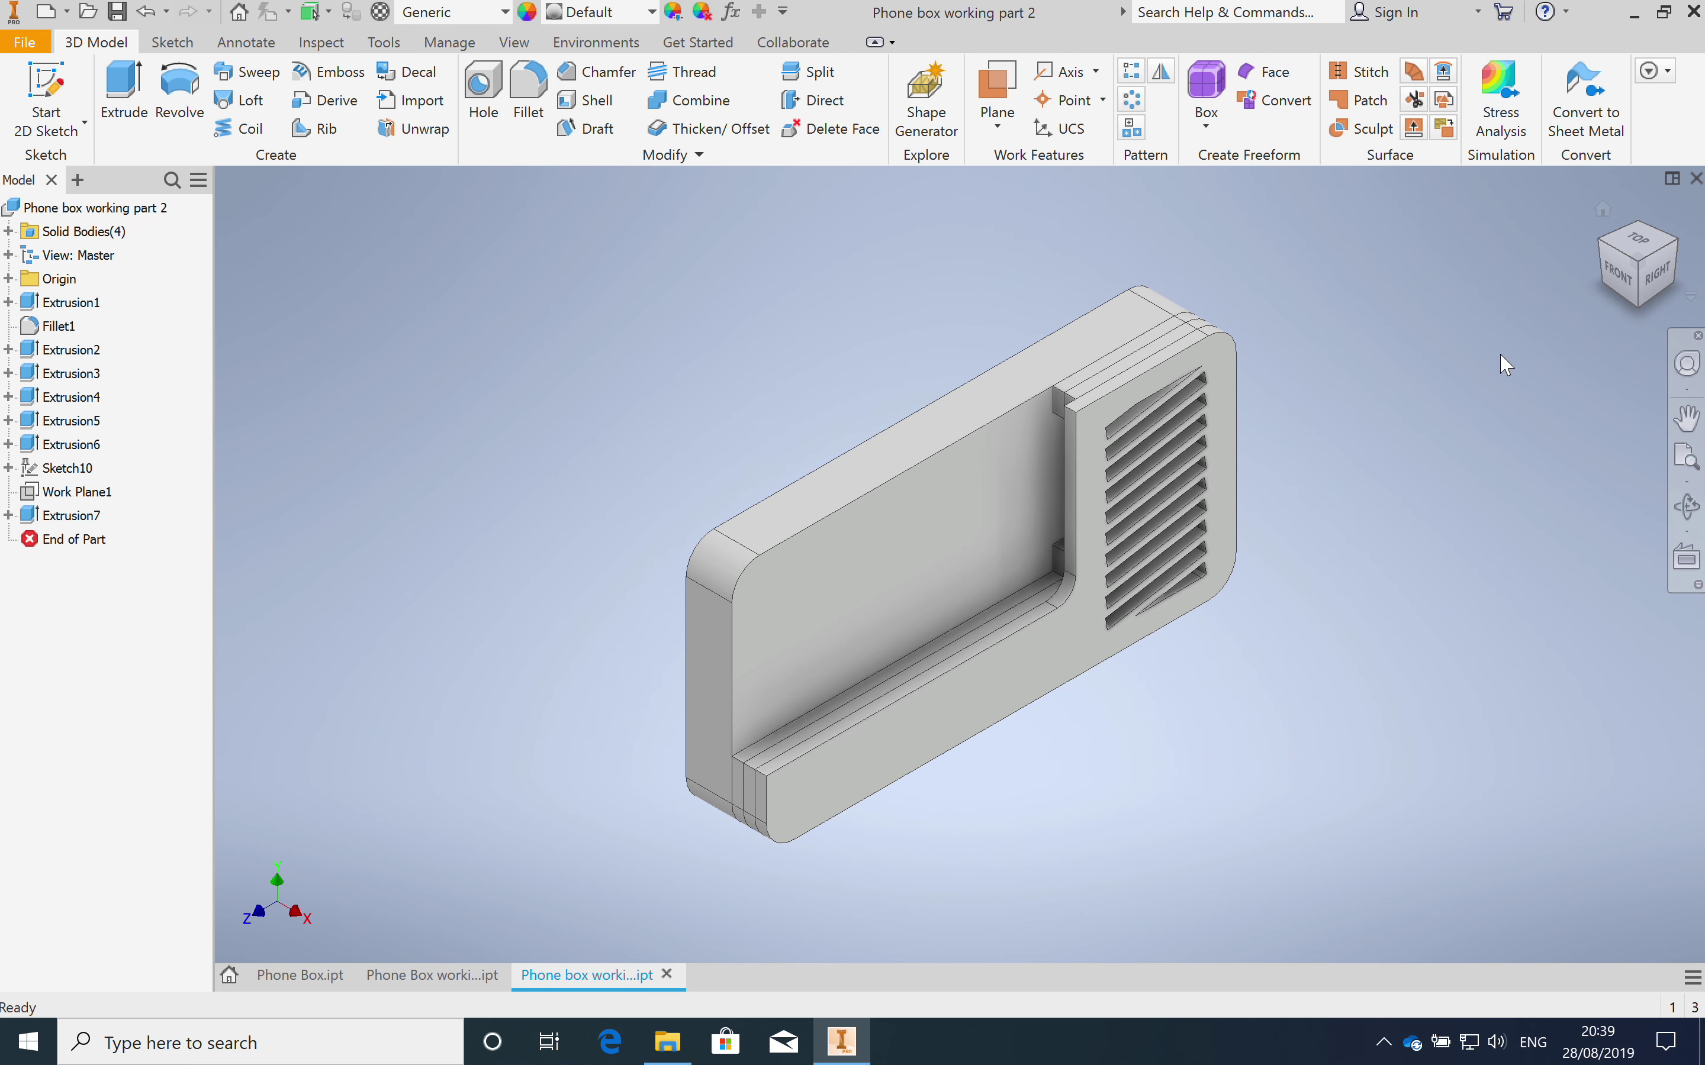
{"action": "left_click", "coordinate": [1660, 282]}
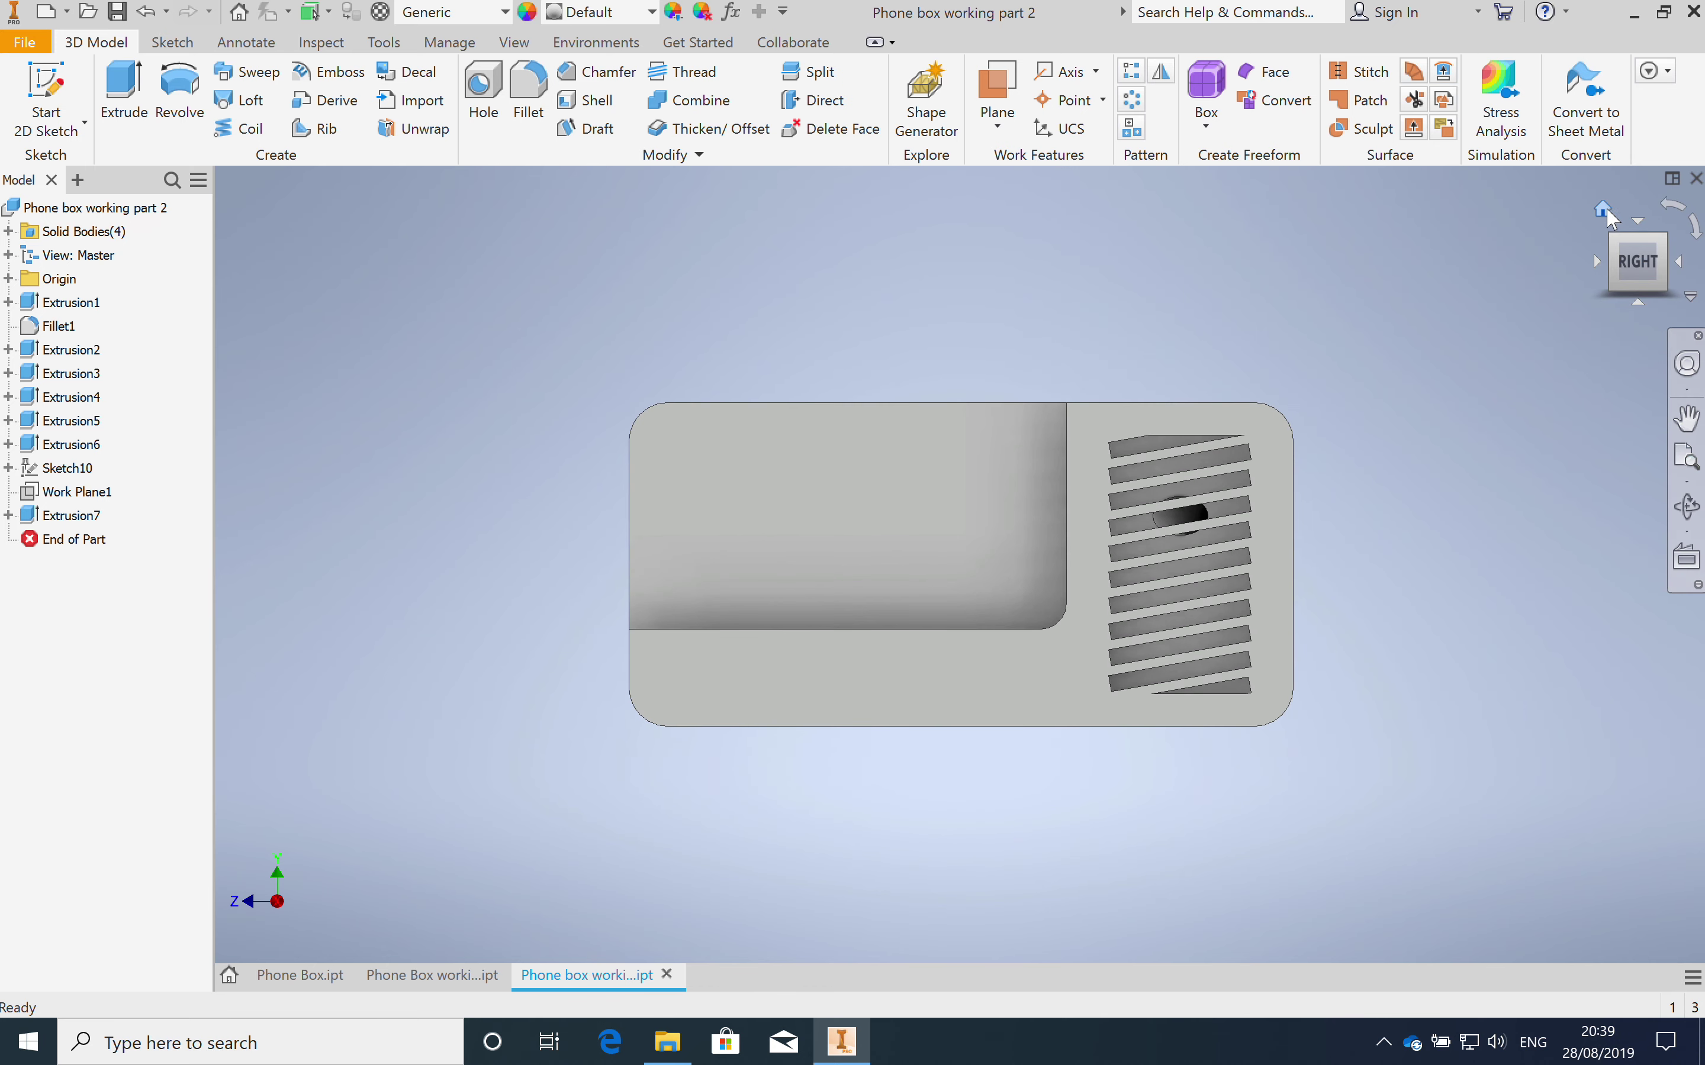
{"action": "right_click", "coordinate": [1608, 216]}
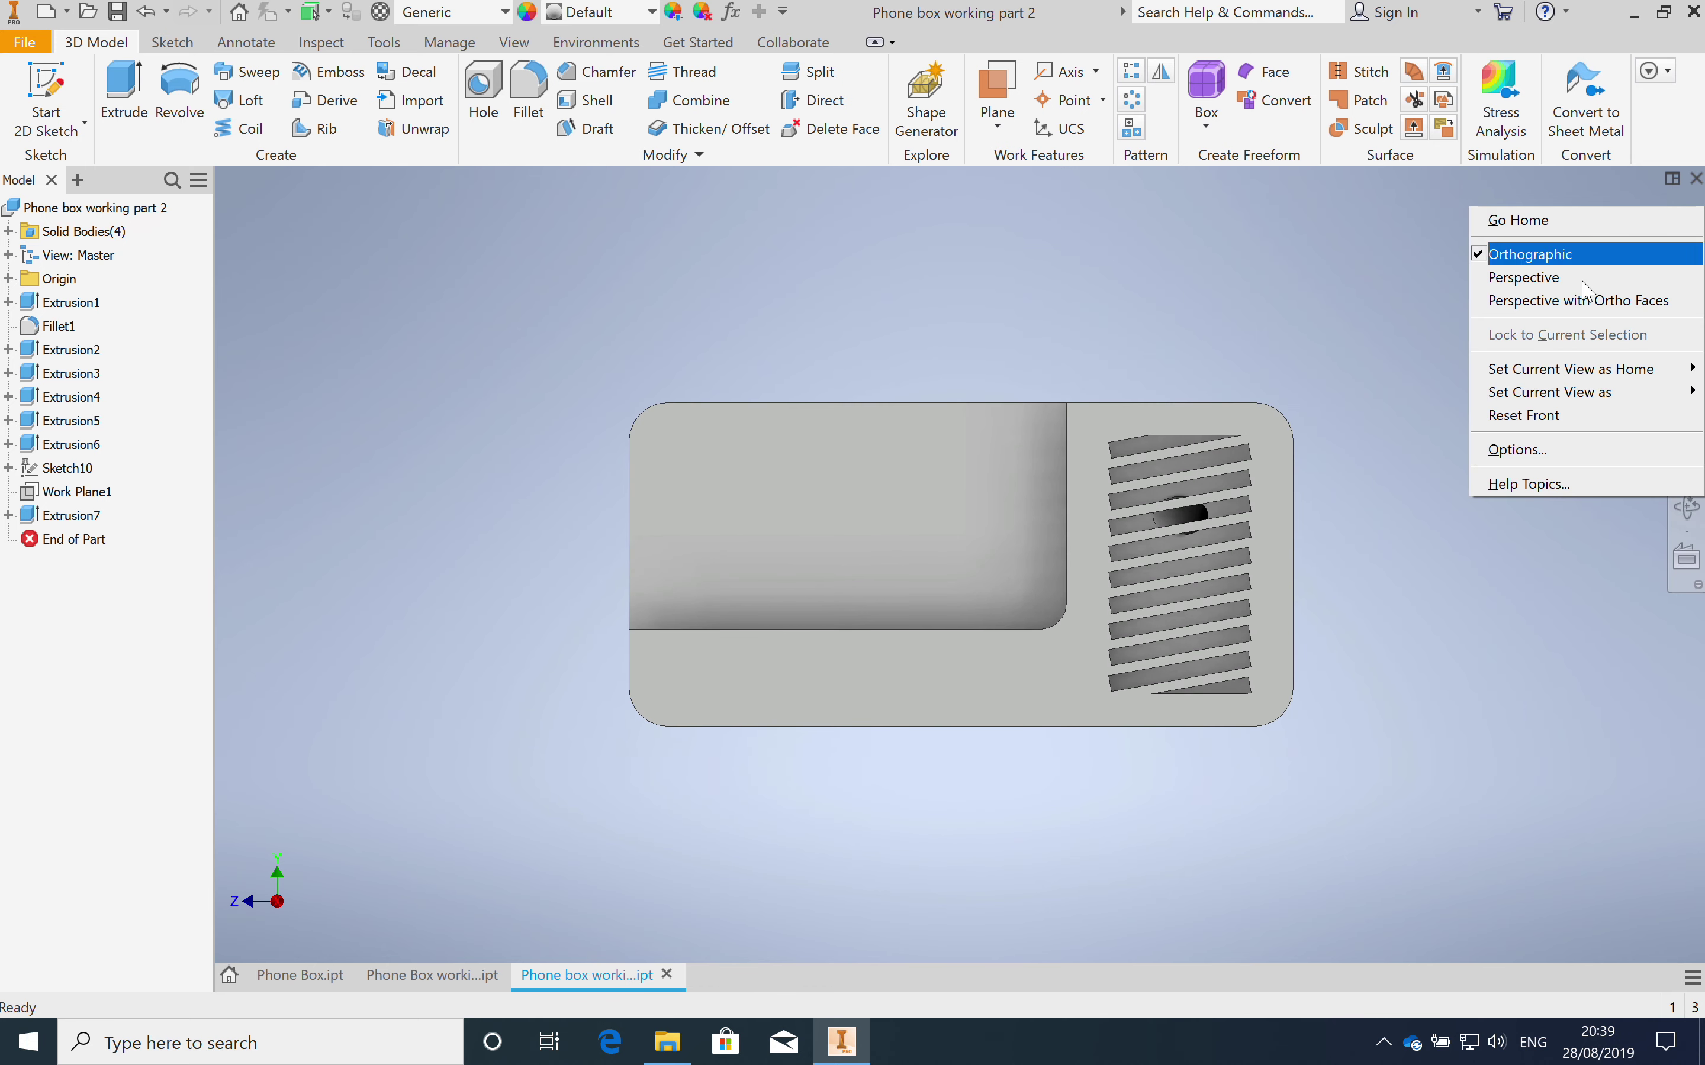
{"action": "mouse_move", "coordinate": [1579, 402]}
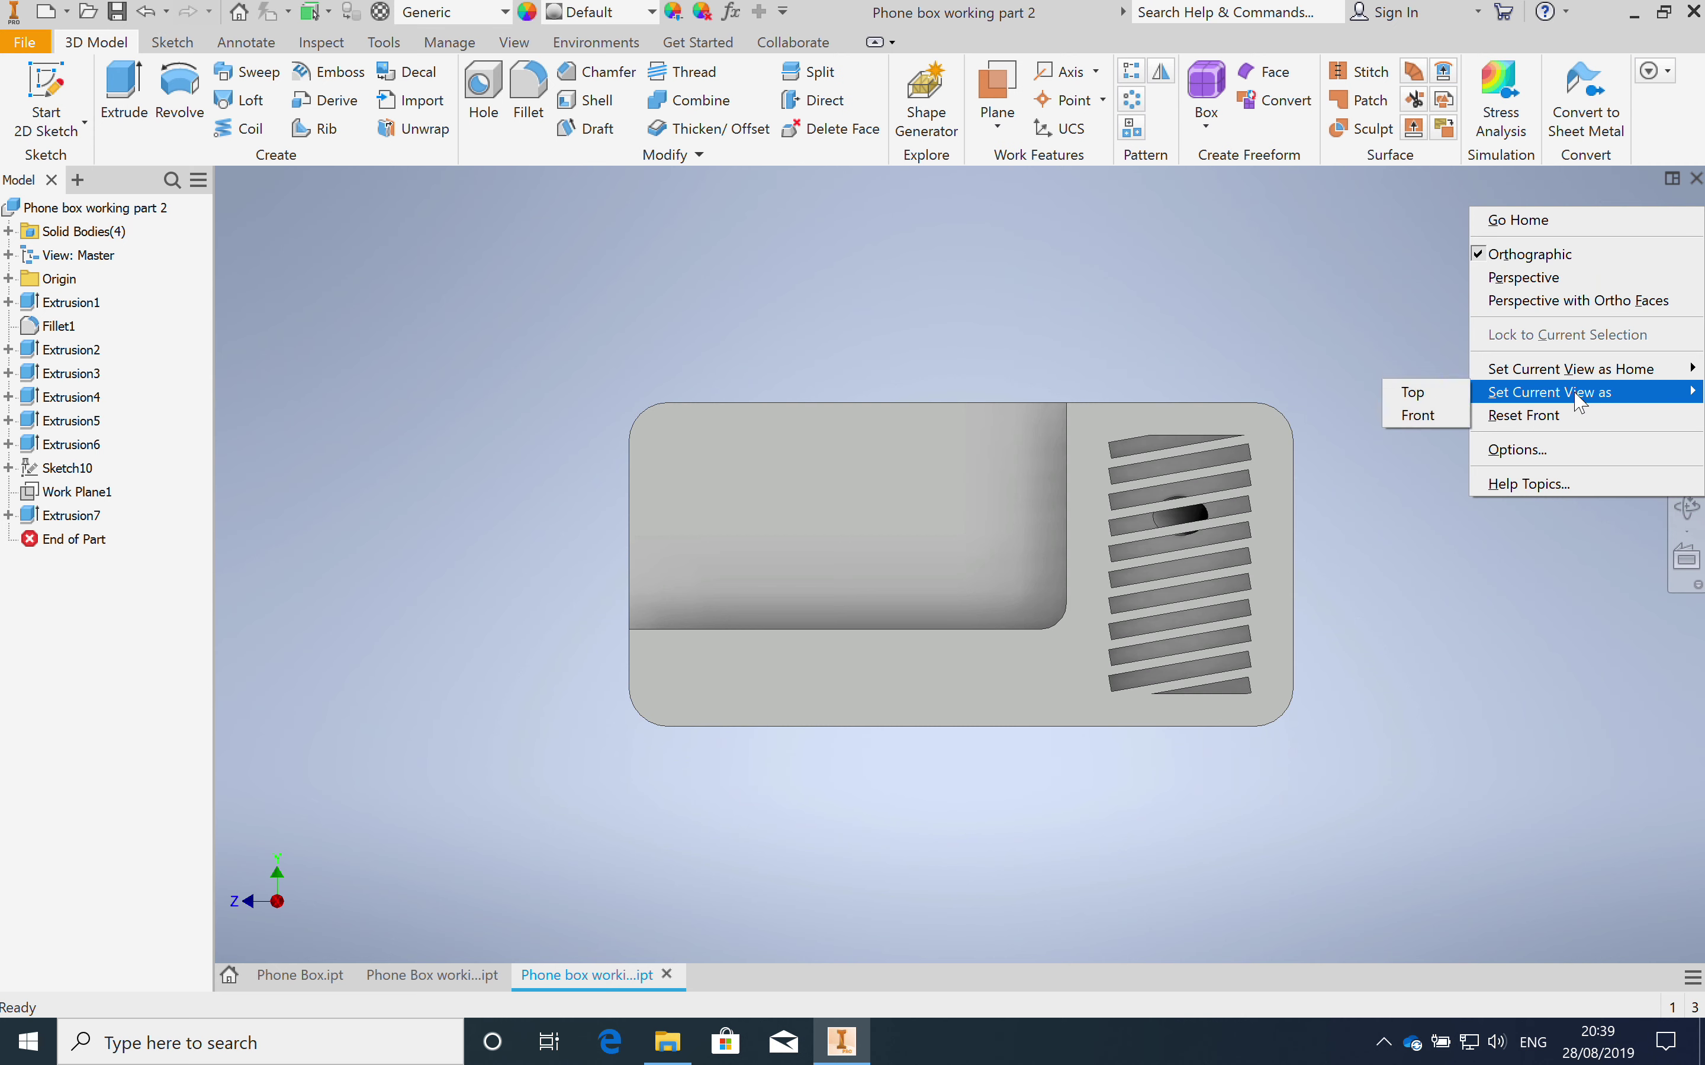
{"action": "left_click", "coordinate": [1413, 415]}
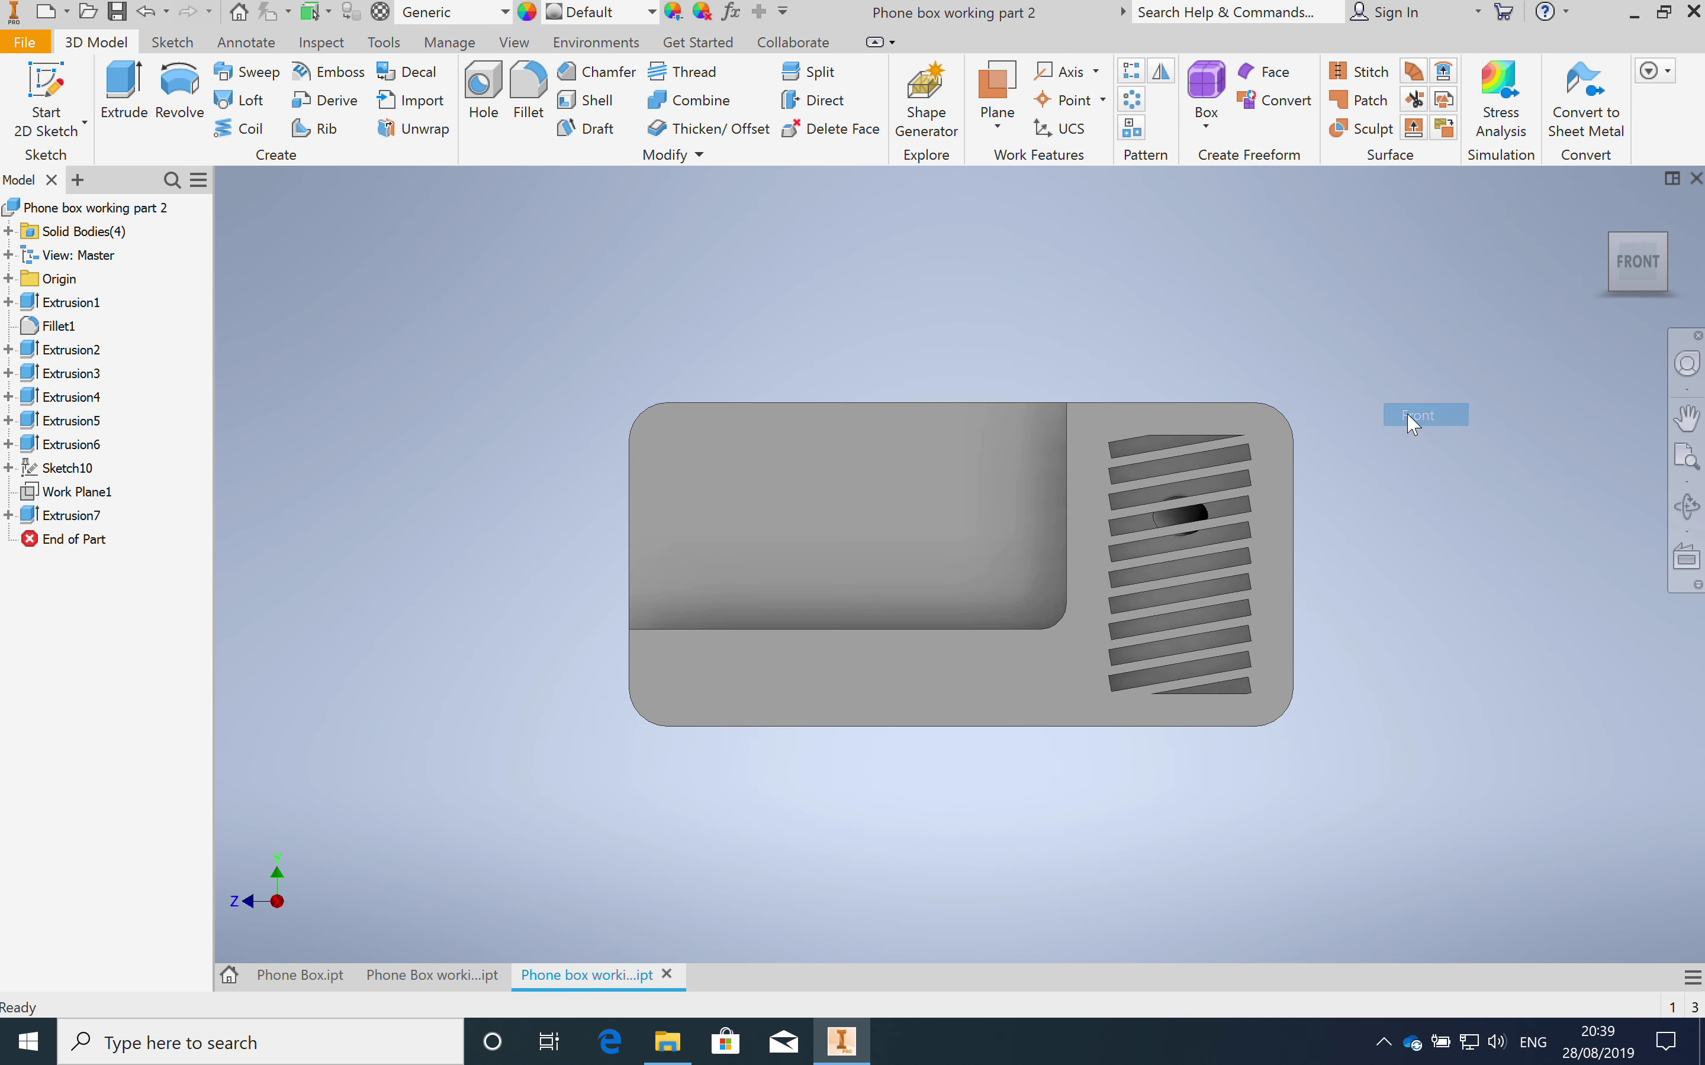
Step: Set the isometric view showing the top, left and front sides as Home with Fit to View
{"action": "left_click", "coordinate": [1616, 241]}
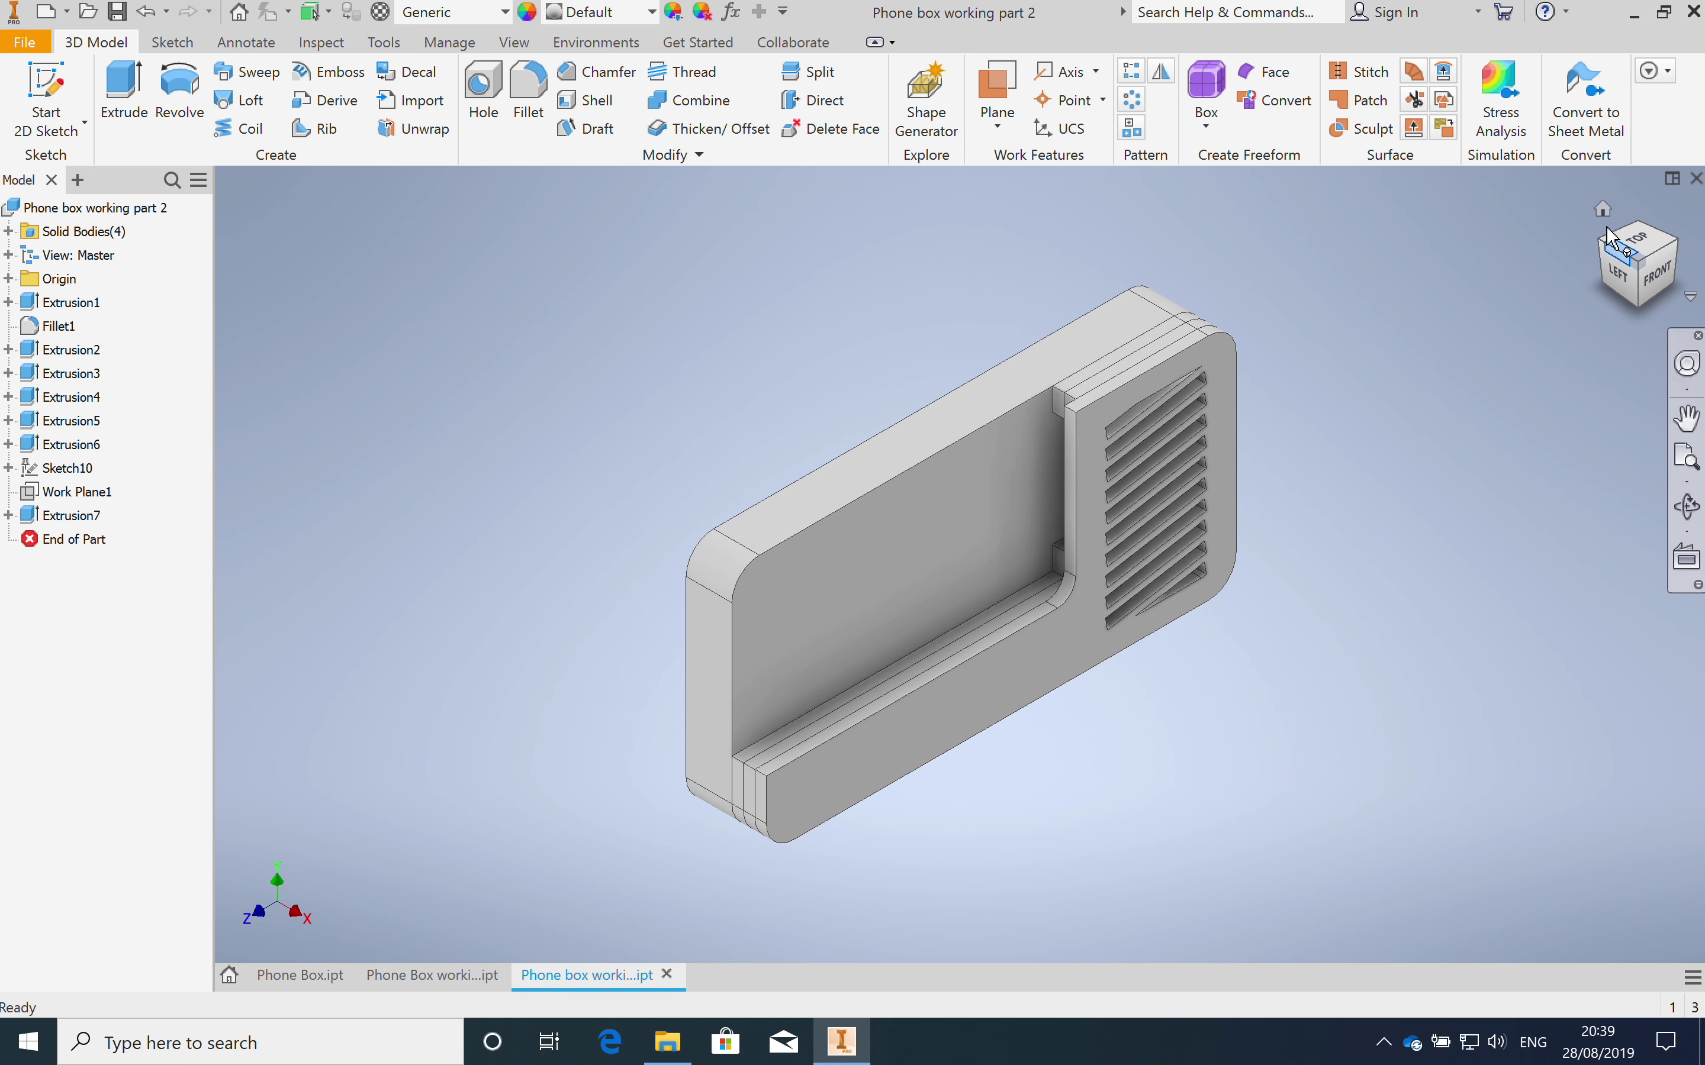
{"action": "right_click", "coordinate": [1604, 210]}
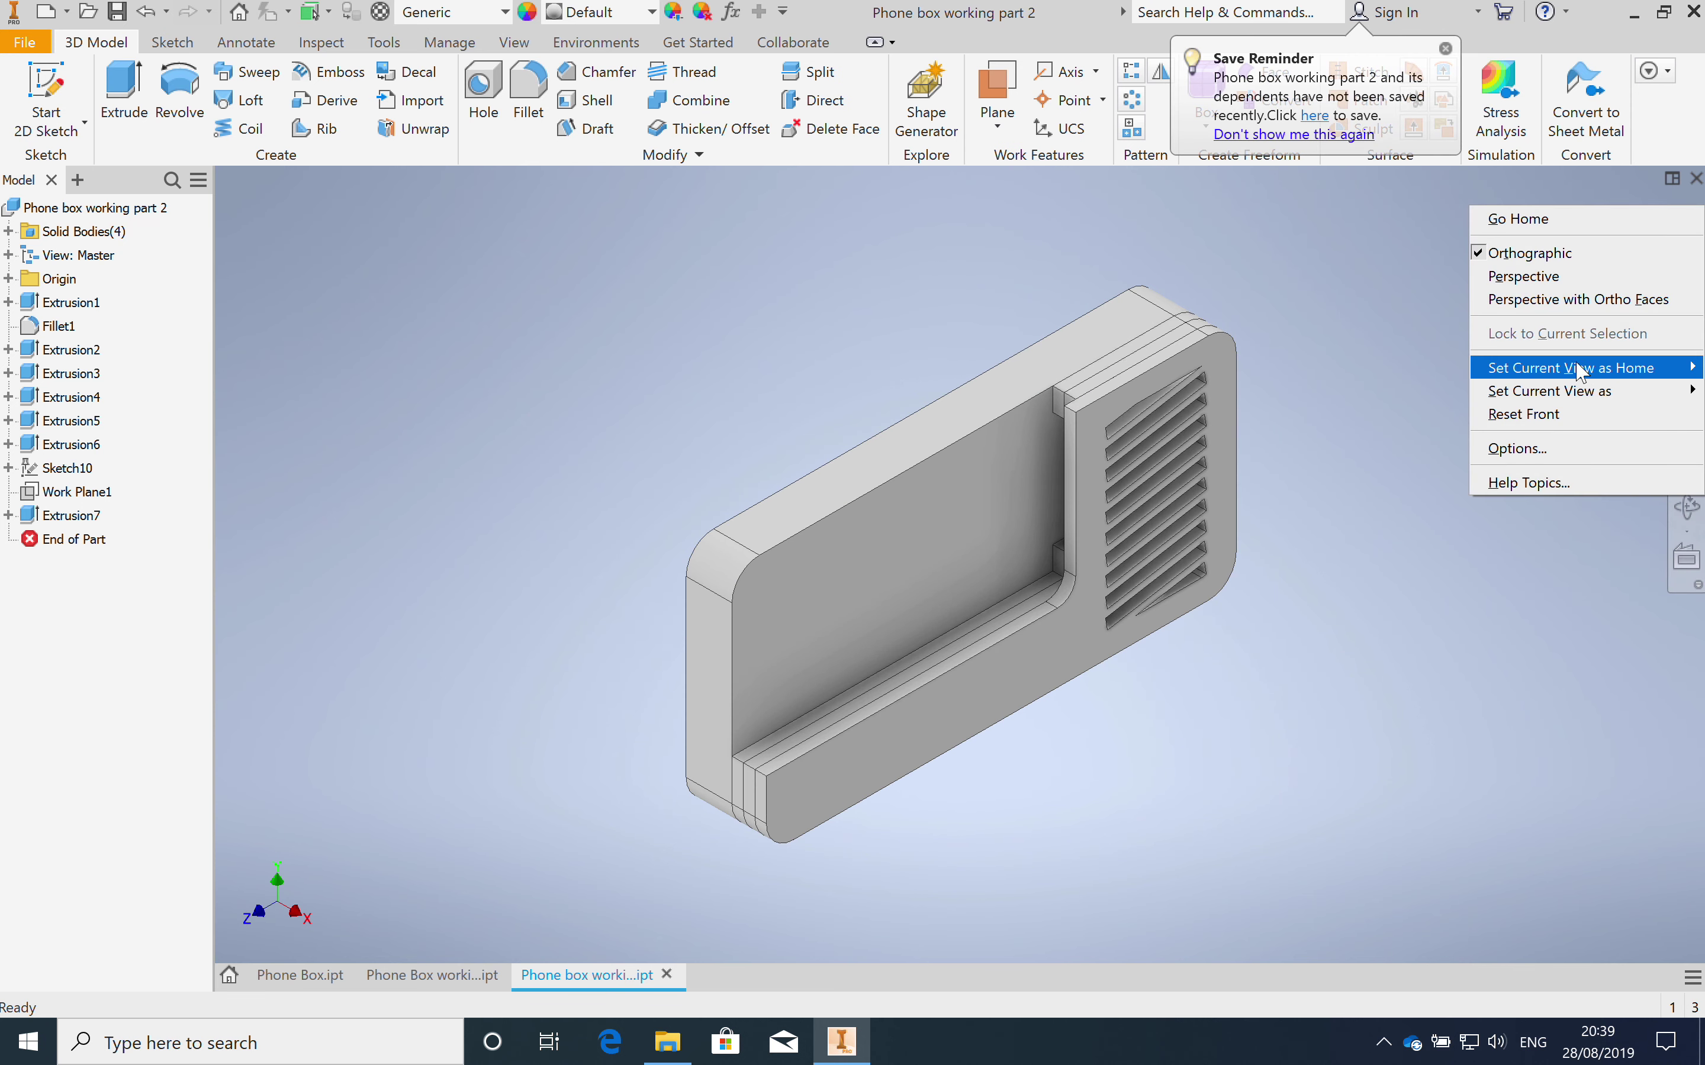
{"action": "mouse_move", "coordinate": [1581, 371]}
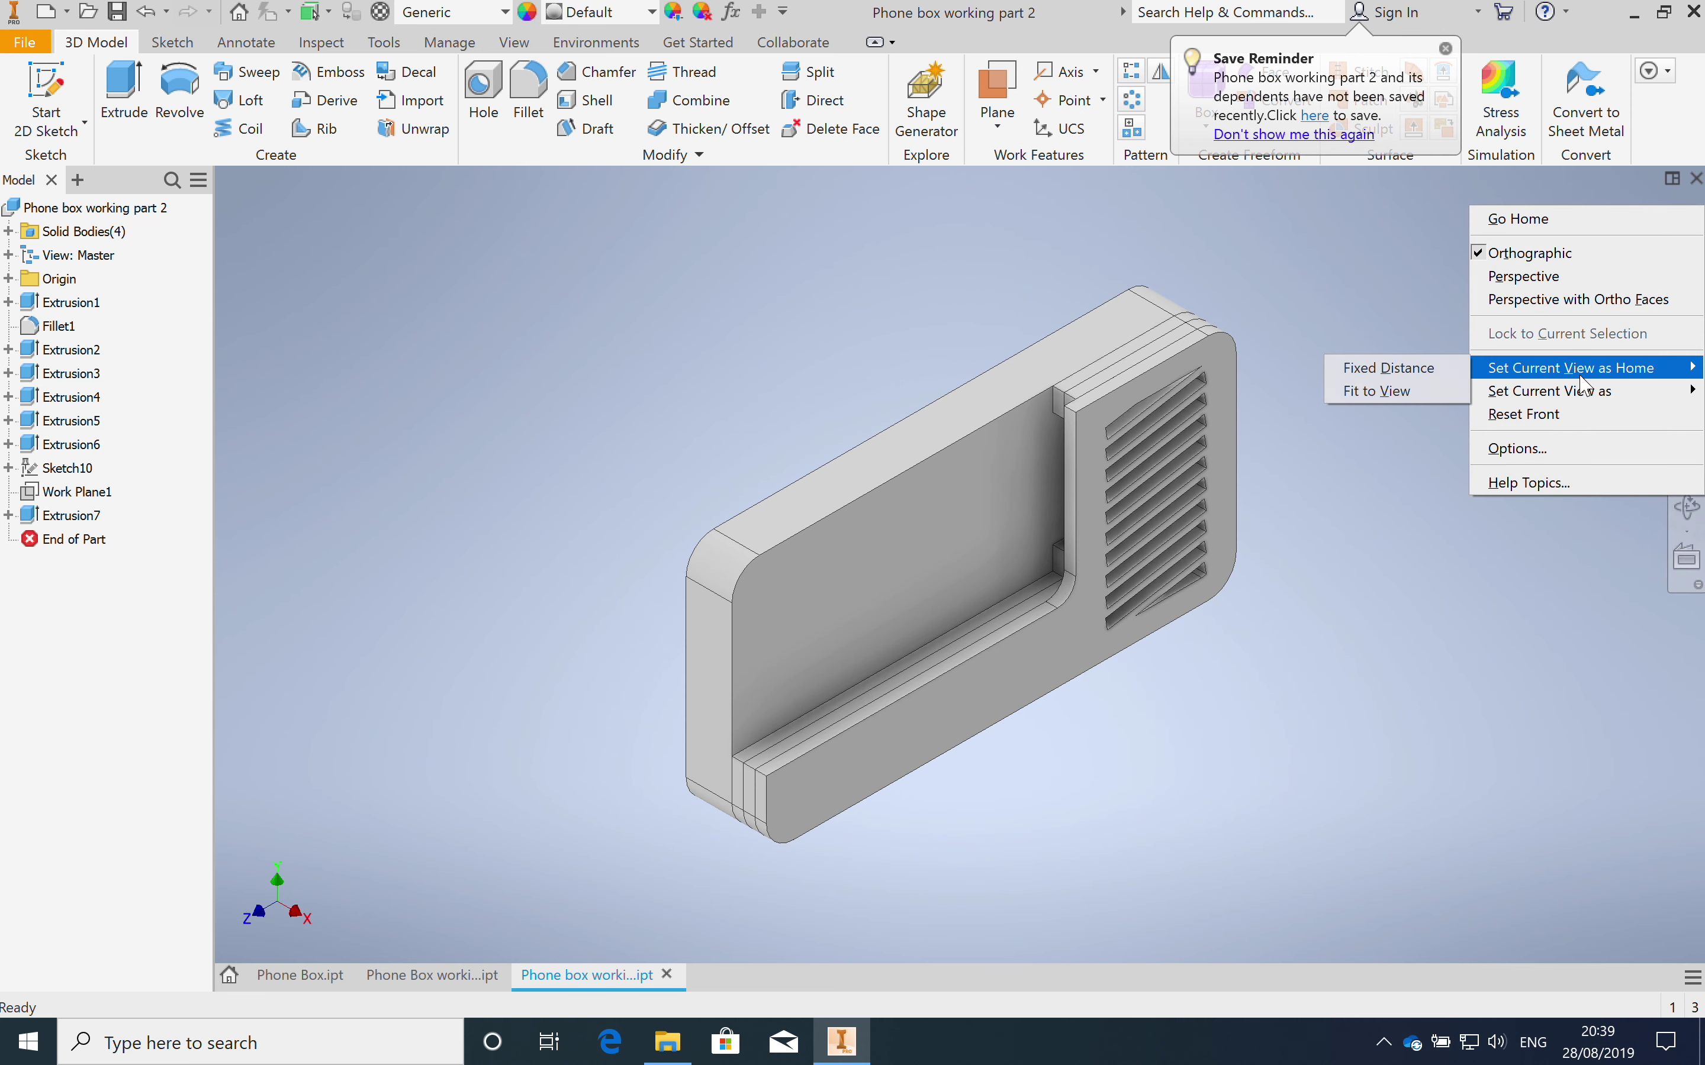
{"action": "left_click", "coordinate": [1411, 391]}
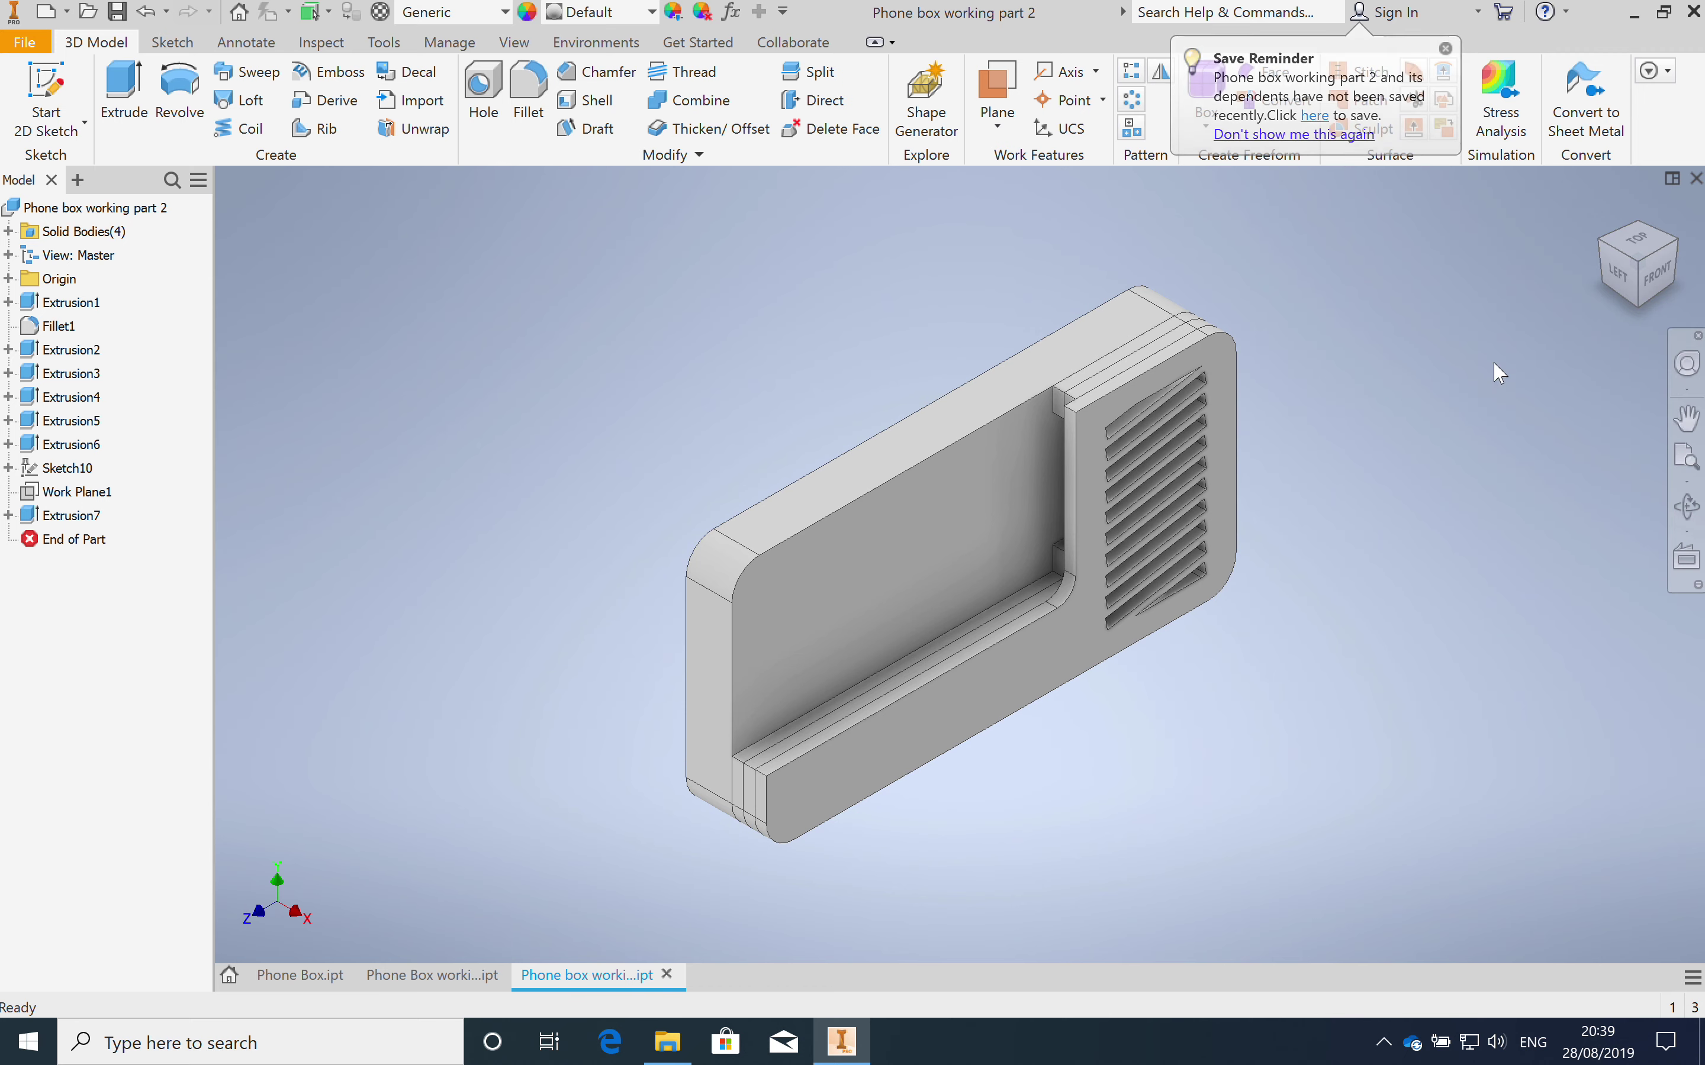
Step: Test the new home view by rotating the part away from it and returning to Home
{"action": "left_click", "coordinate": [1687, 506]}
{"action": "left_click_drag", "start_coordinate": [1208, 568], "coordinate": [1146, 576]}
{"action": "key", "text": "Escape"}
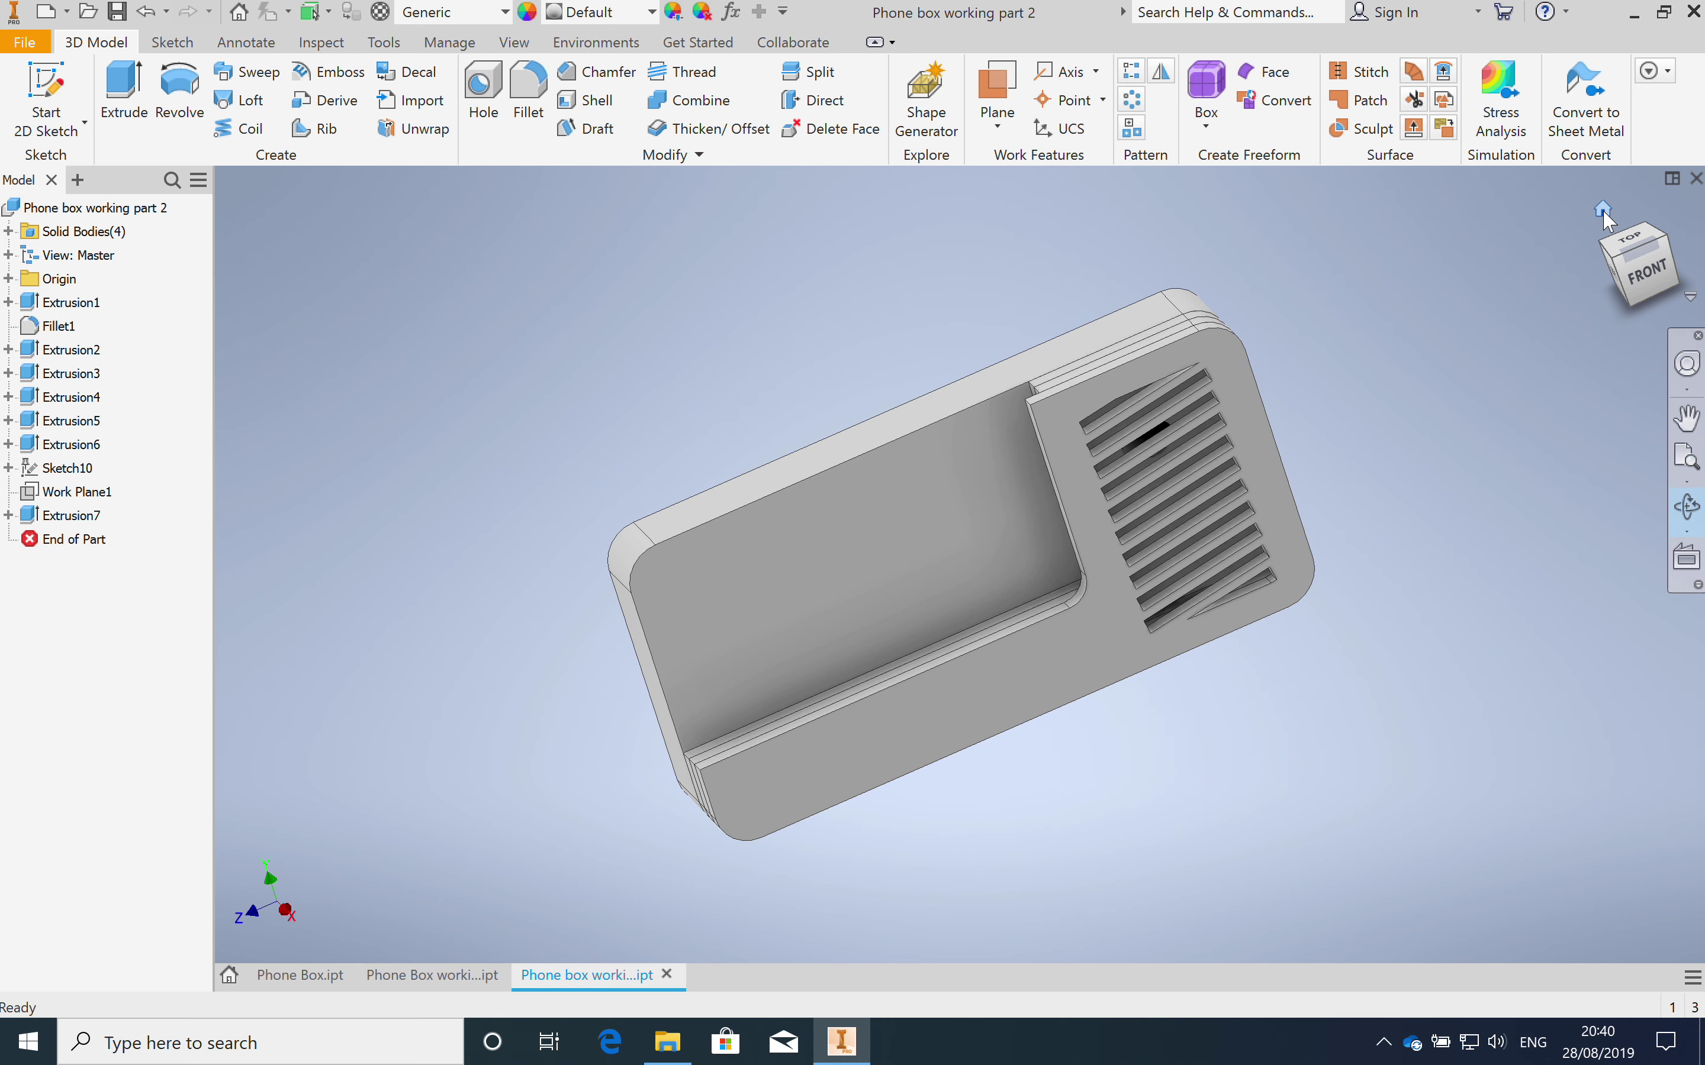
{"action": "left_click", "coordinate": [1603, 210]}
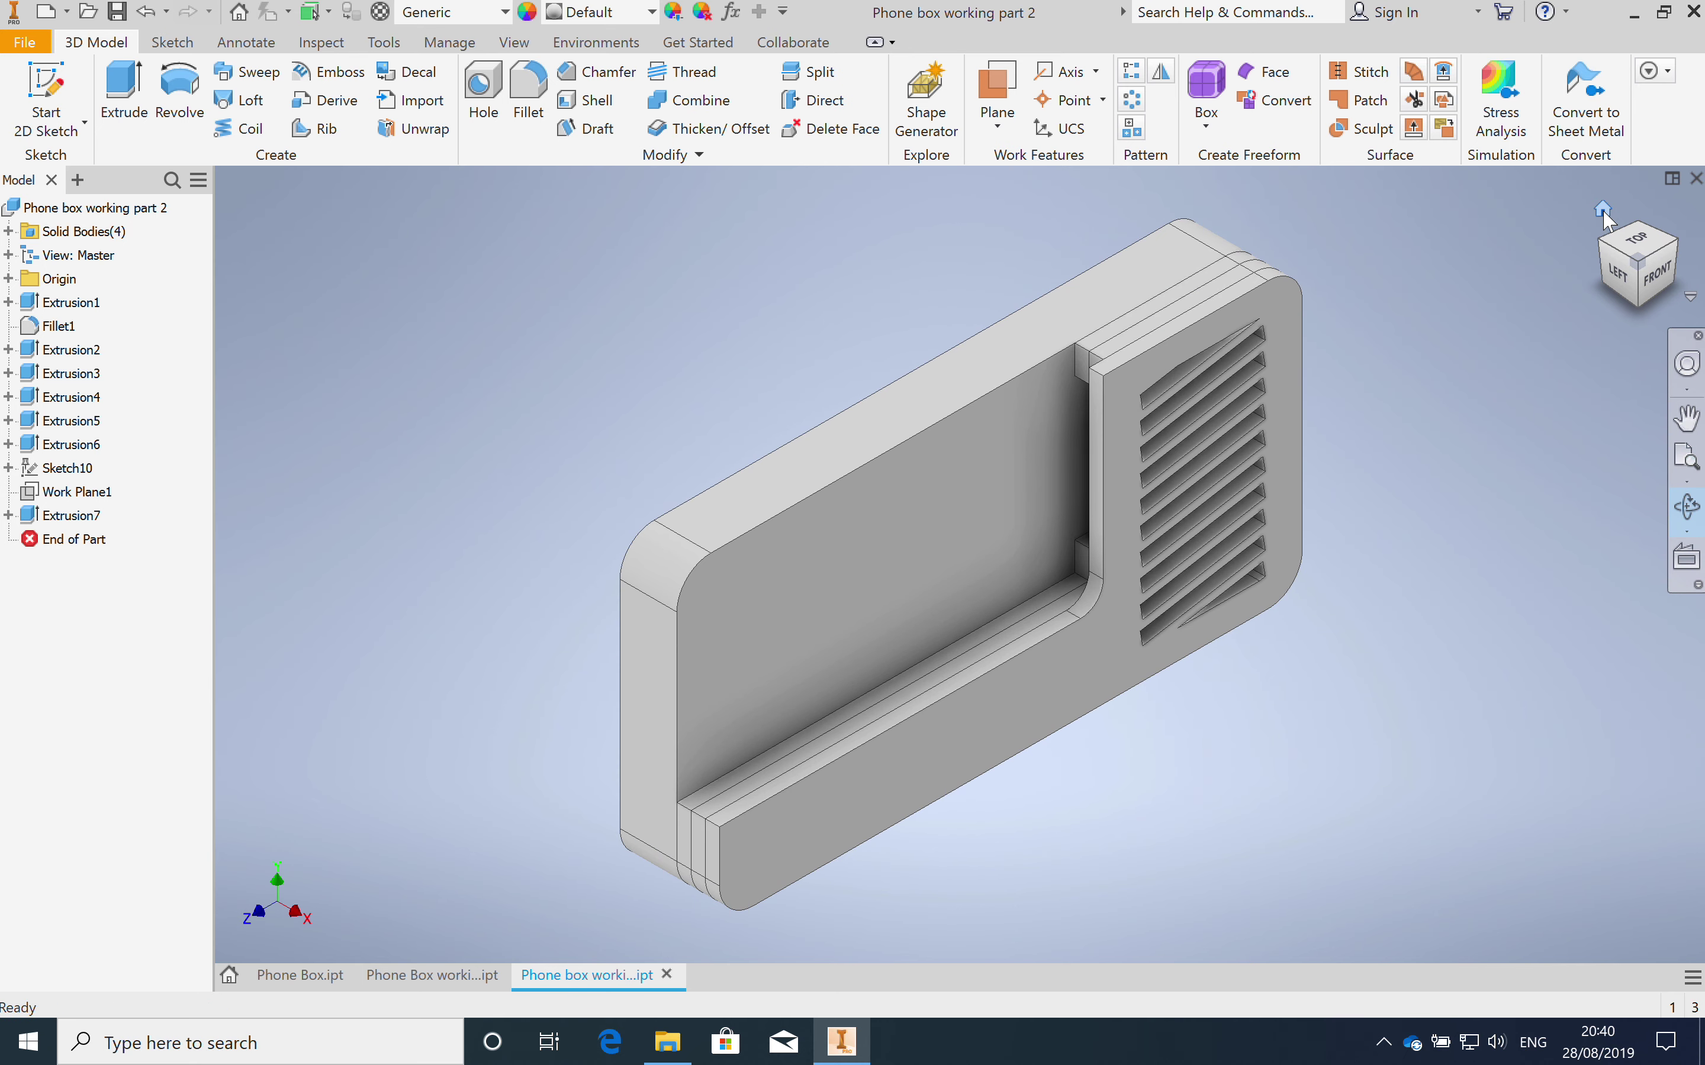
{"action": "key", "text": "ctrl+Left"}
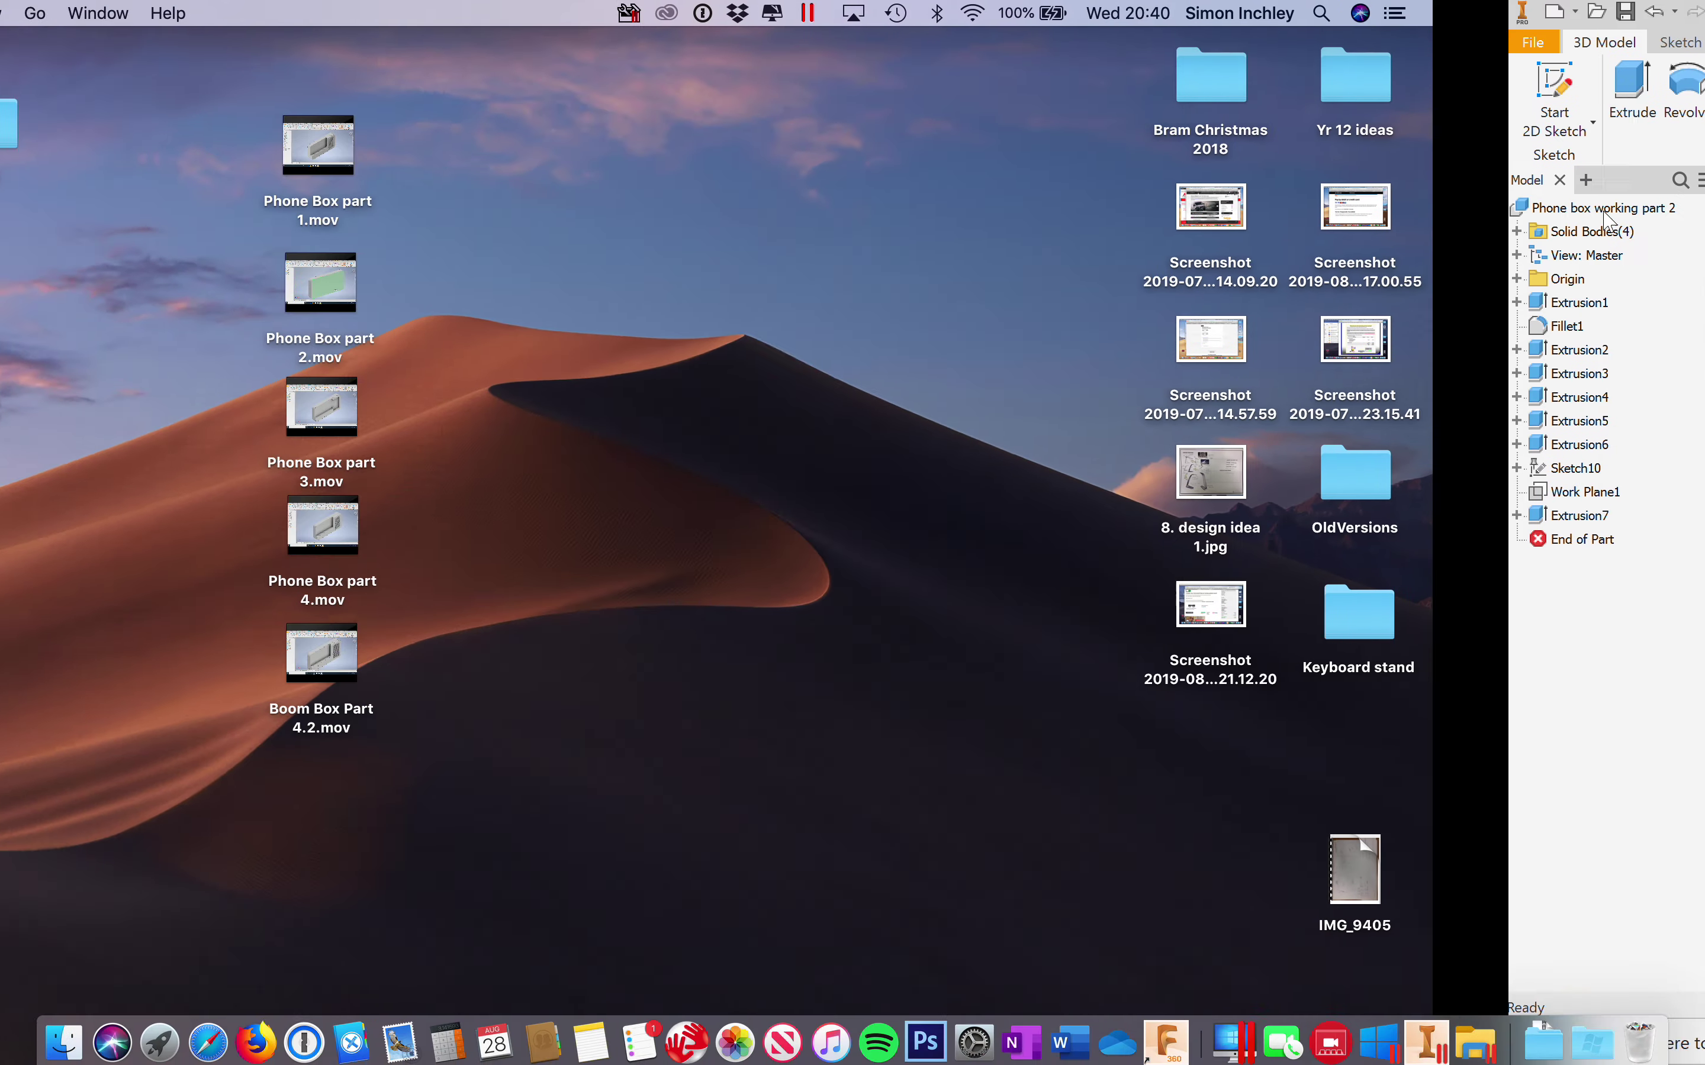